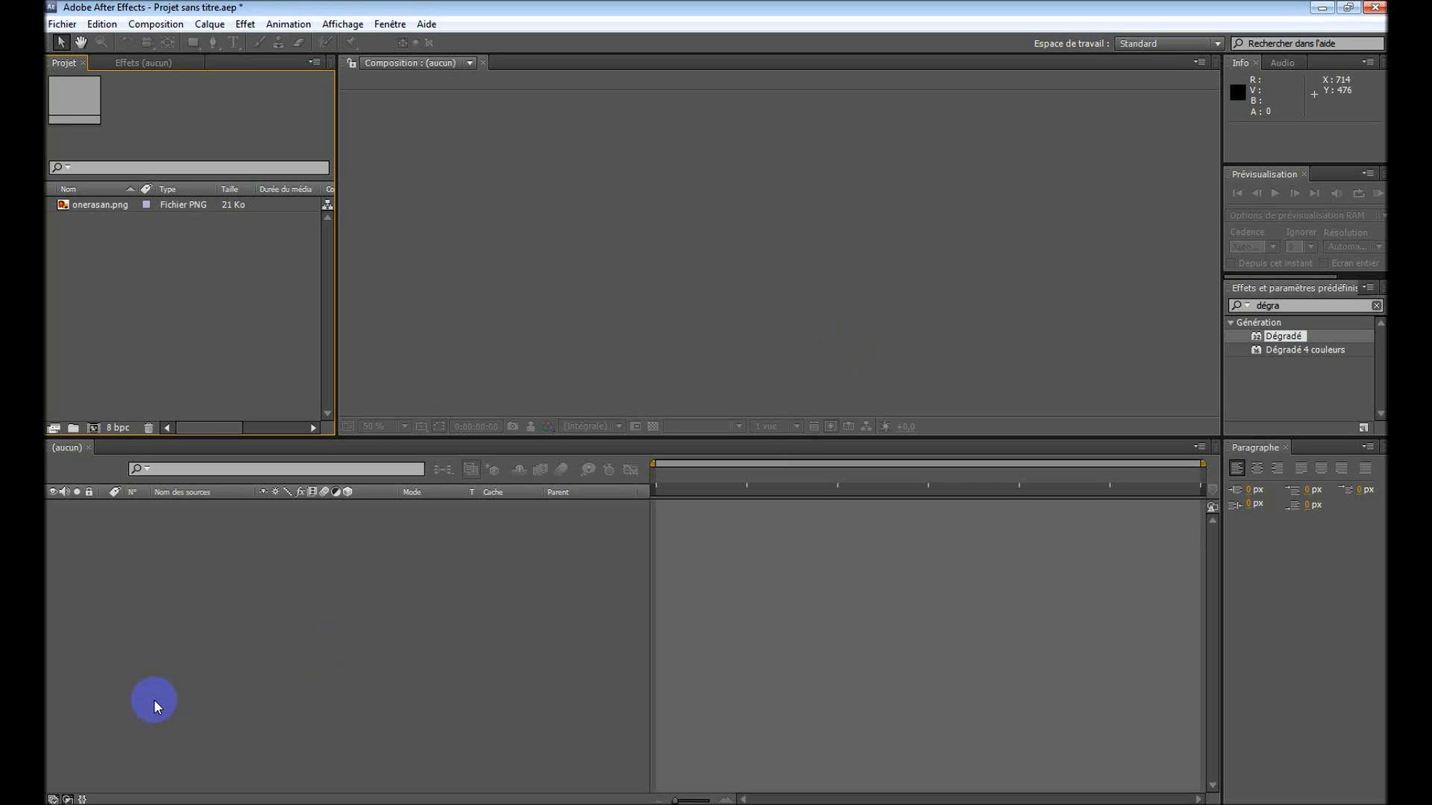
View the onerasan PNG at full size in the Windows photo viewer, close it and return to After Effects.
{"action": "key", "text": "alt+Tab"}
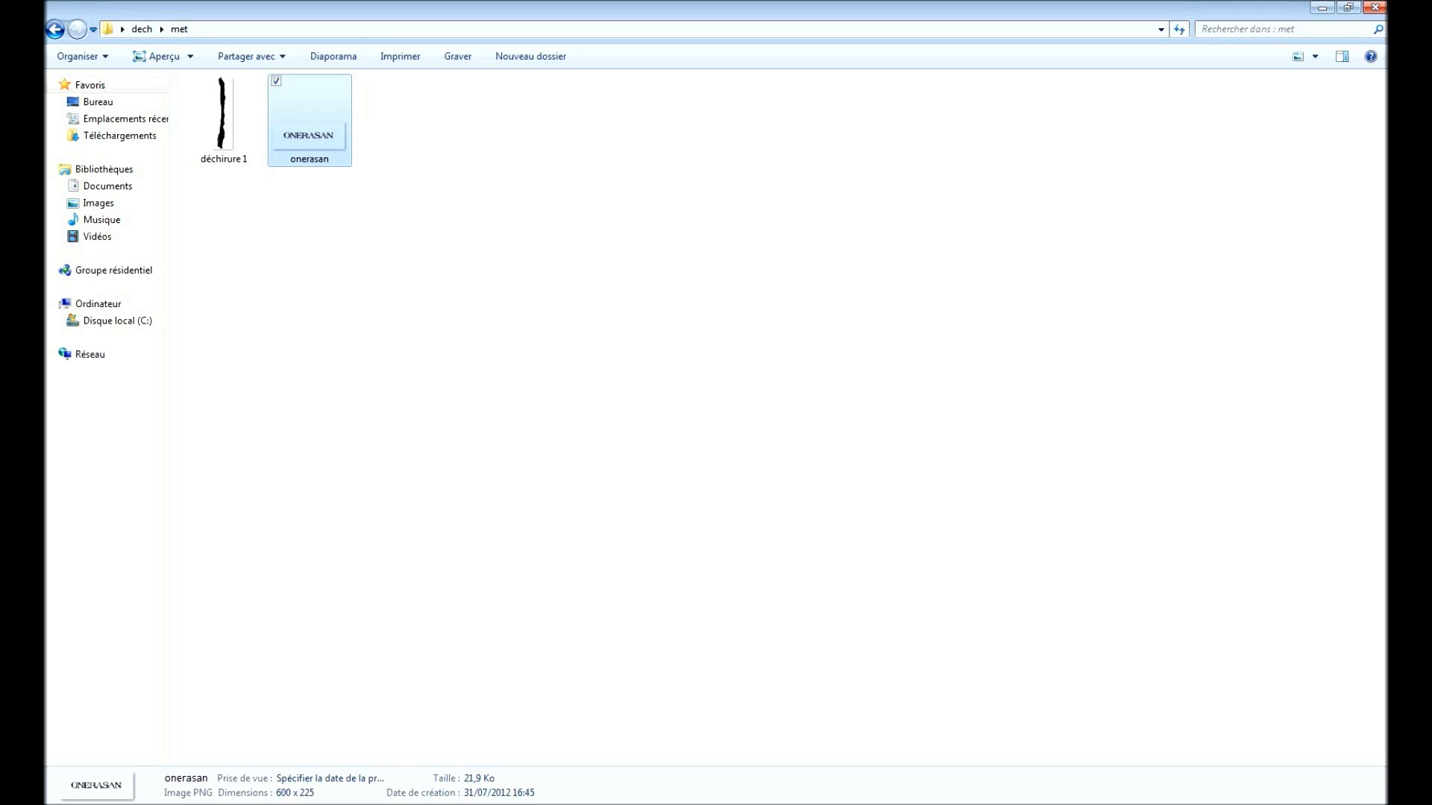
{"action": "double_click", "coordinate": [329, 127]}
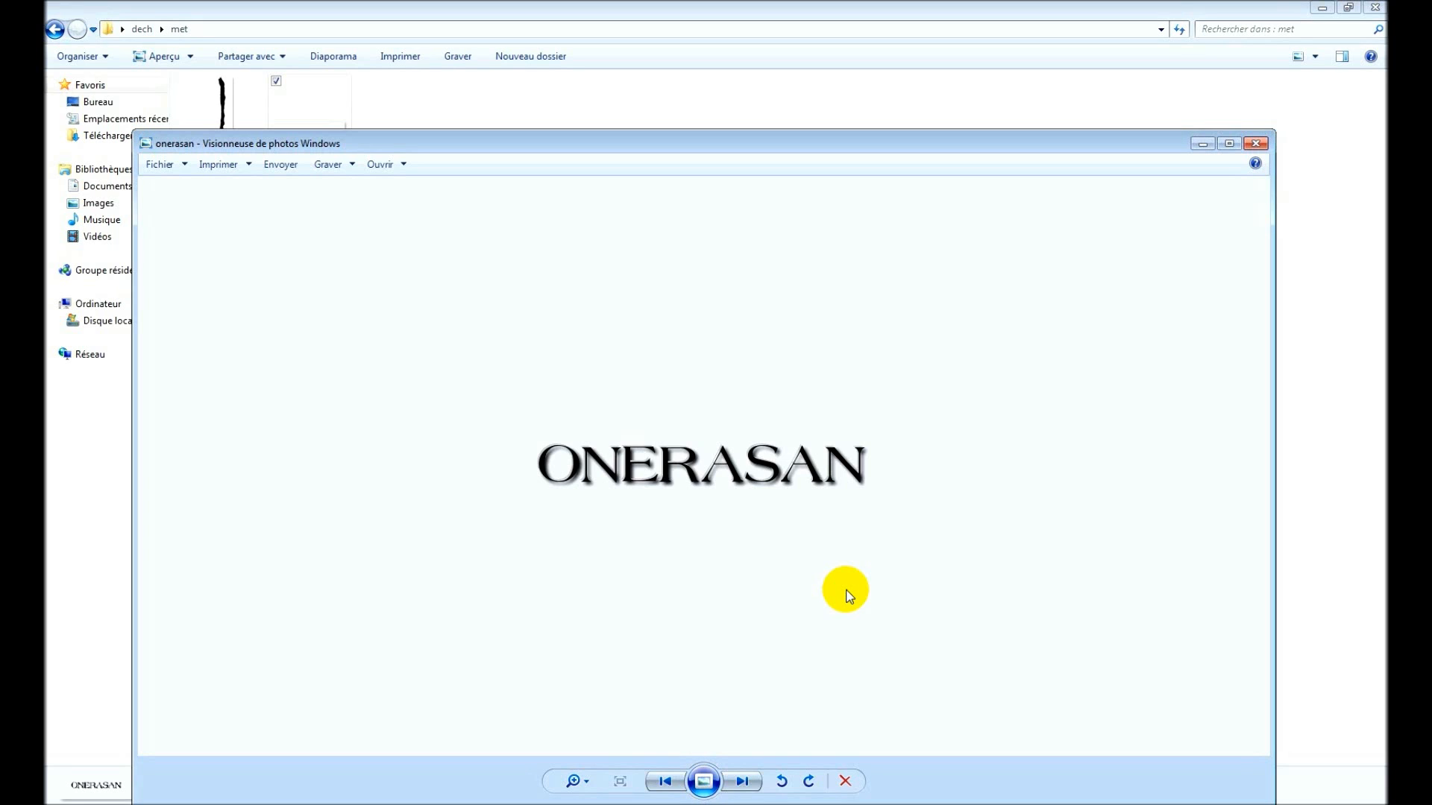
{"action": "left_click", "coordinate": [1259, 143]}
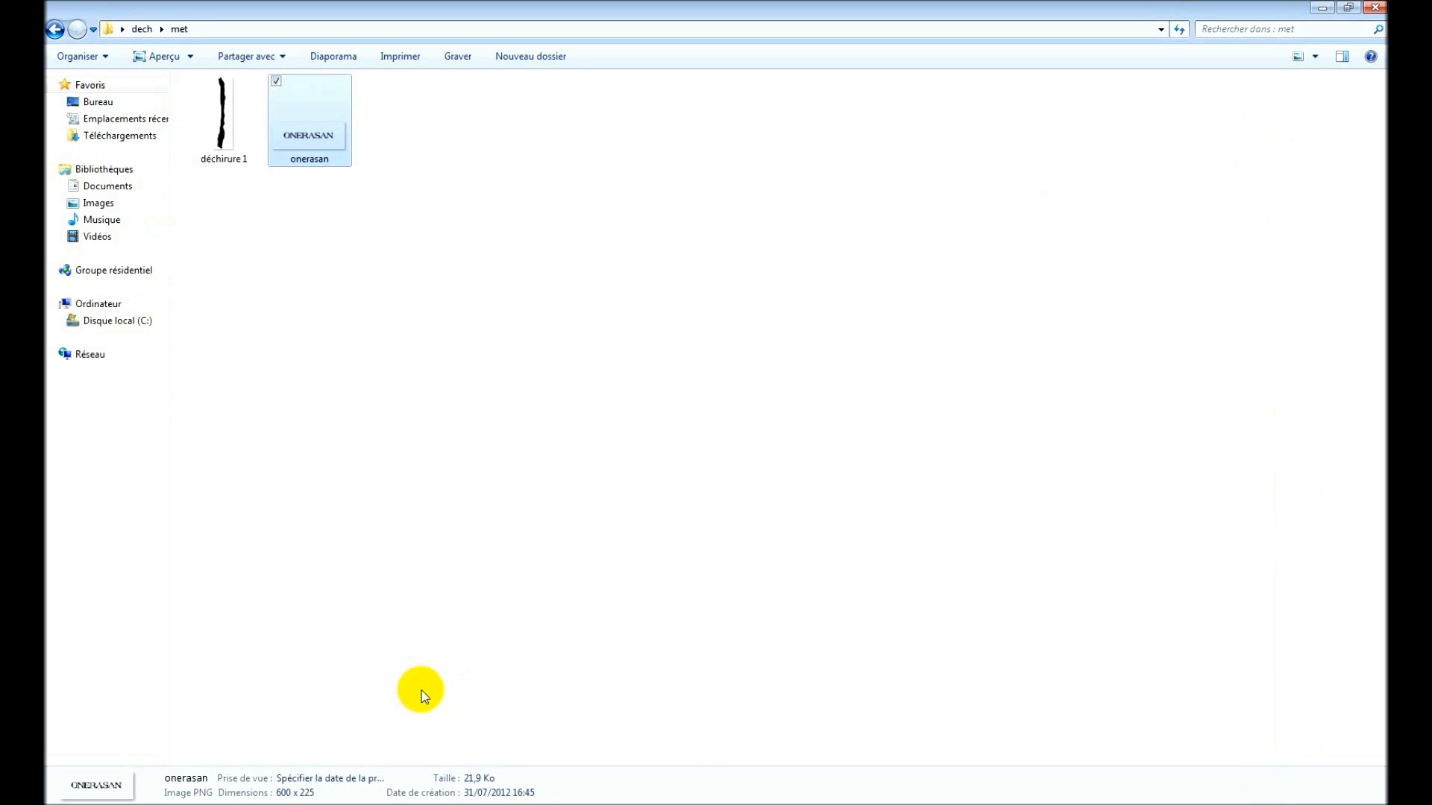
{"action": "left_click", "coordinate": [188, 801]}
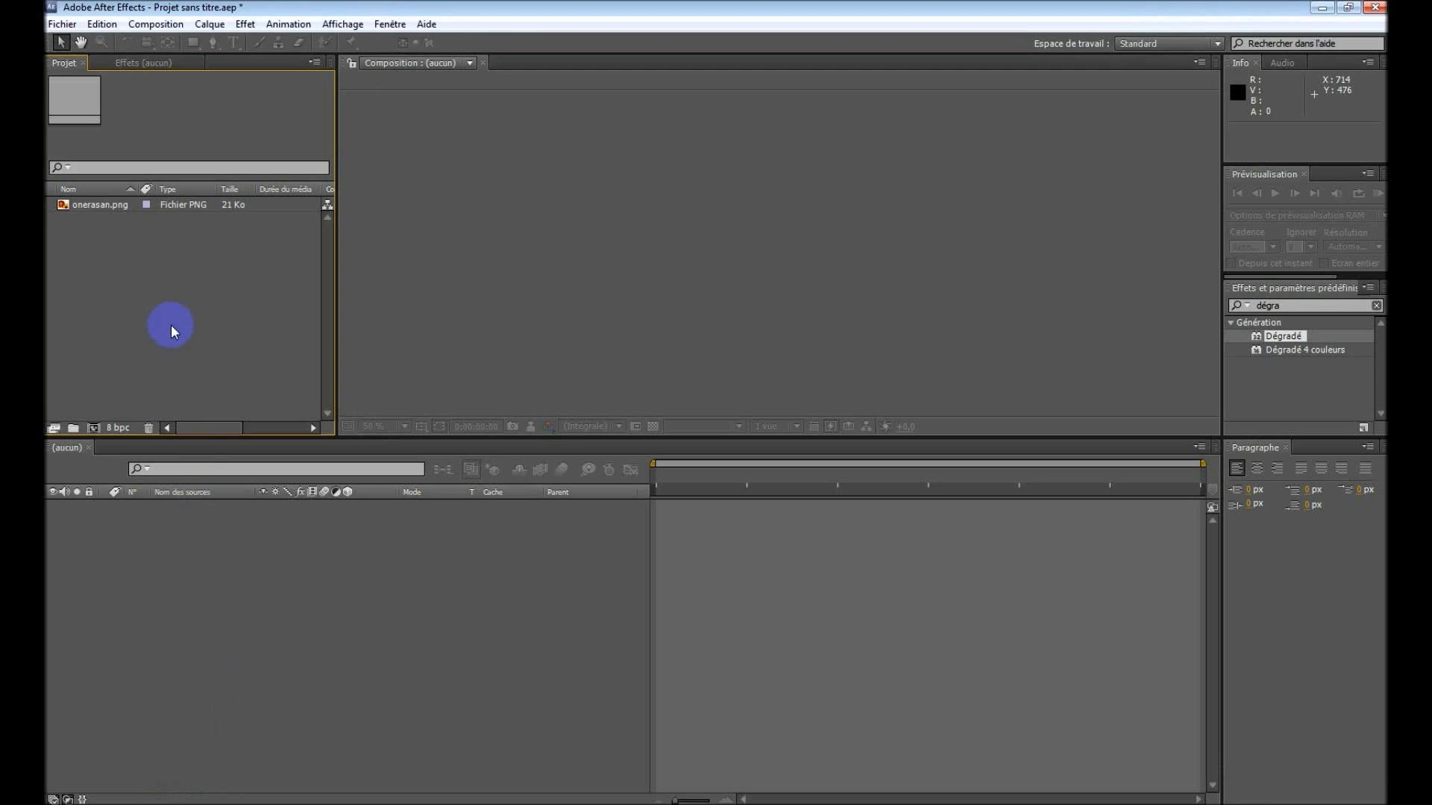
Import the image déchirure 1.png into the project.
{"action": "double_click", "coordinate": [165, 319]}
{"action": "double_click", "coordinate": [193, 161]}
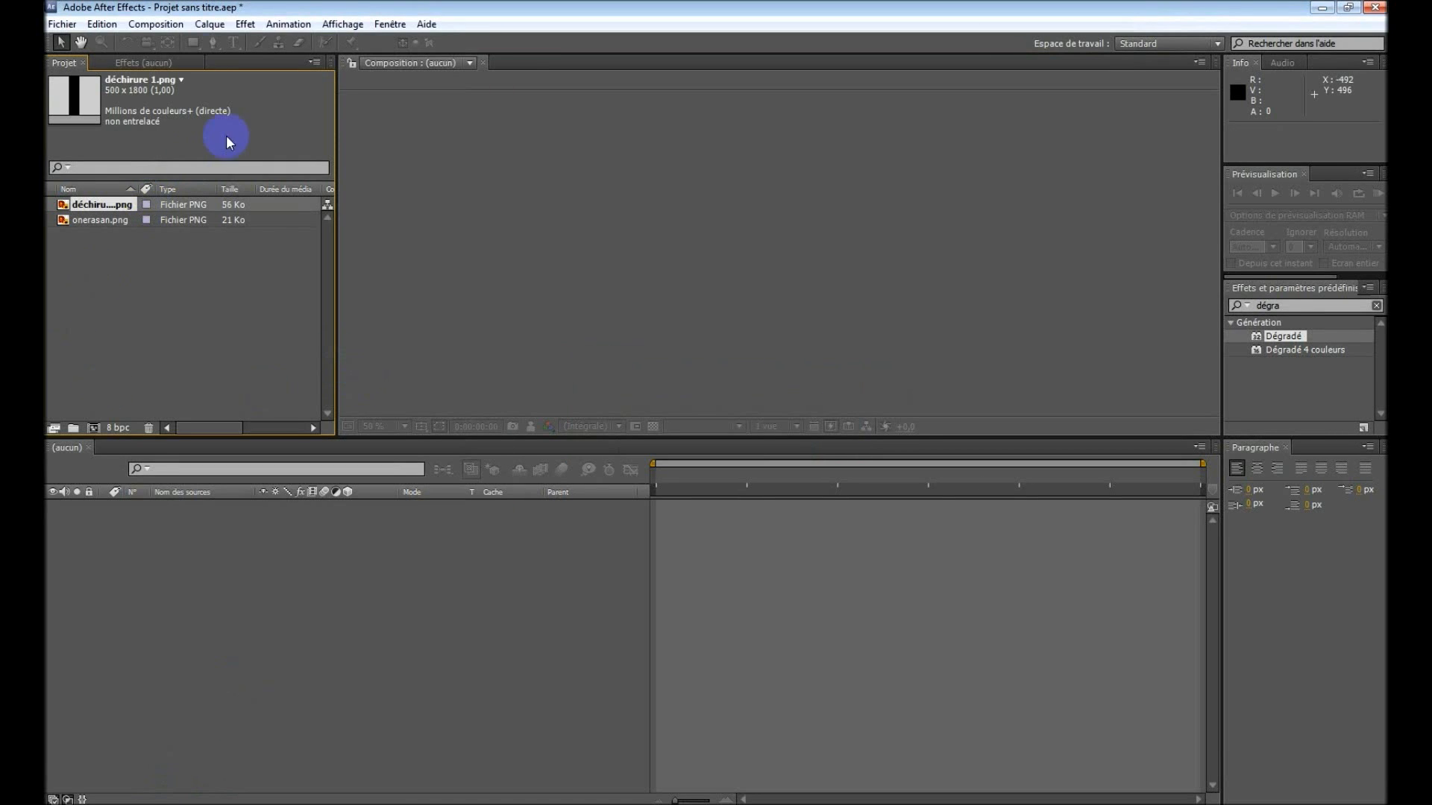
Create a 600 x 225 px composition at 20 frames per second, 7 seconds long, with a black background.
{"action": "left_click", "coordinate": [155, 23]}
{"action": "left_click", "coordinate": [119, 43]}
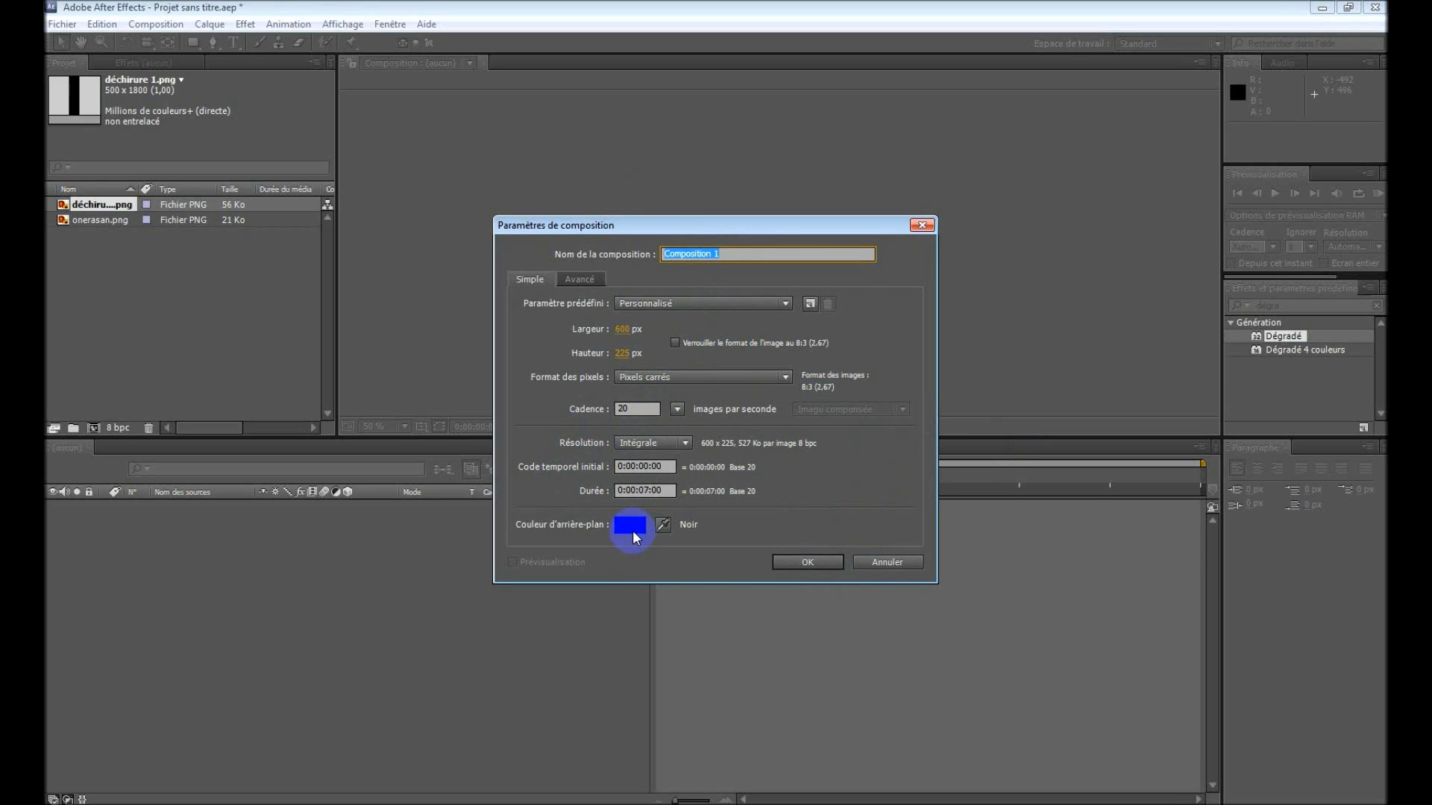
{"action": "left_click", "coordinate": [824, 561]}
Toggle the composition's transparency grid to compare both displays and leave it switched on.
{"action": "left_click", "coordinate": [653, 427]}
{"action": "left_click", "coordinate": [652, 427]}
{"action": "left_click", "coordinate": [653, 427]}
{"action": "left_click", "coordinate": [651, 426]}
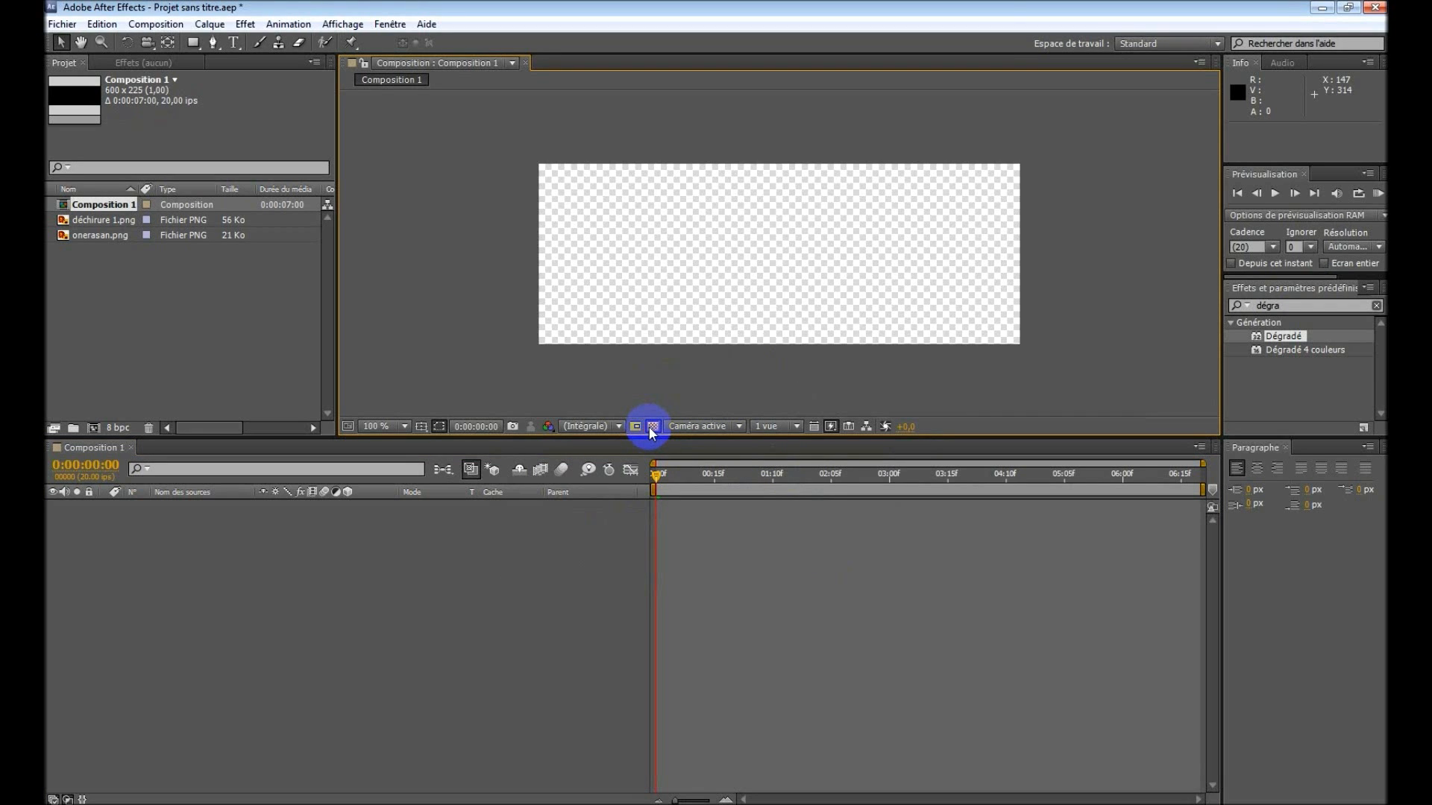
{"action": "left_click", "coordinate": [651, 427]}
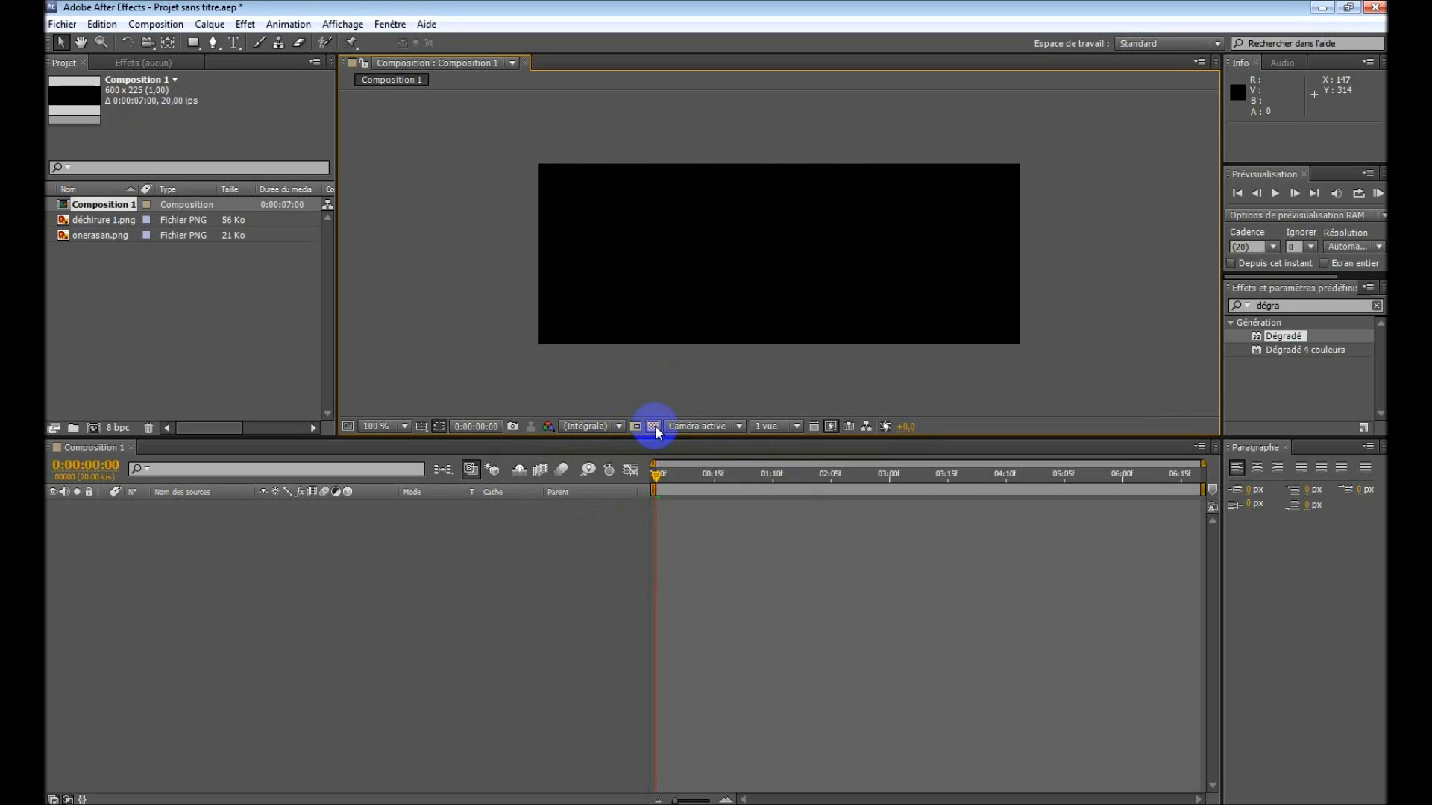
{"action": "left_click", "coordinate": [653, 425]}
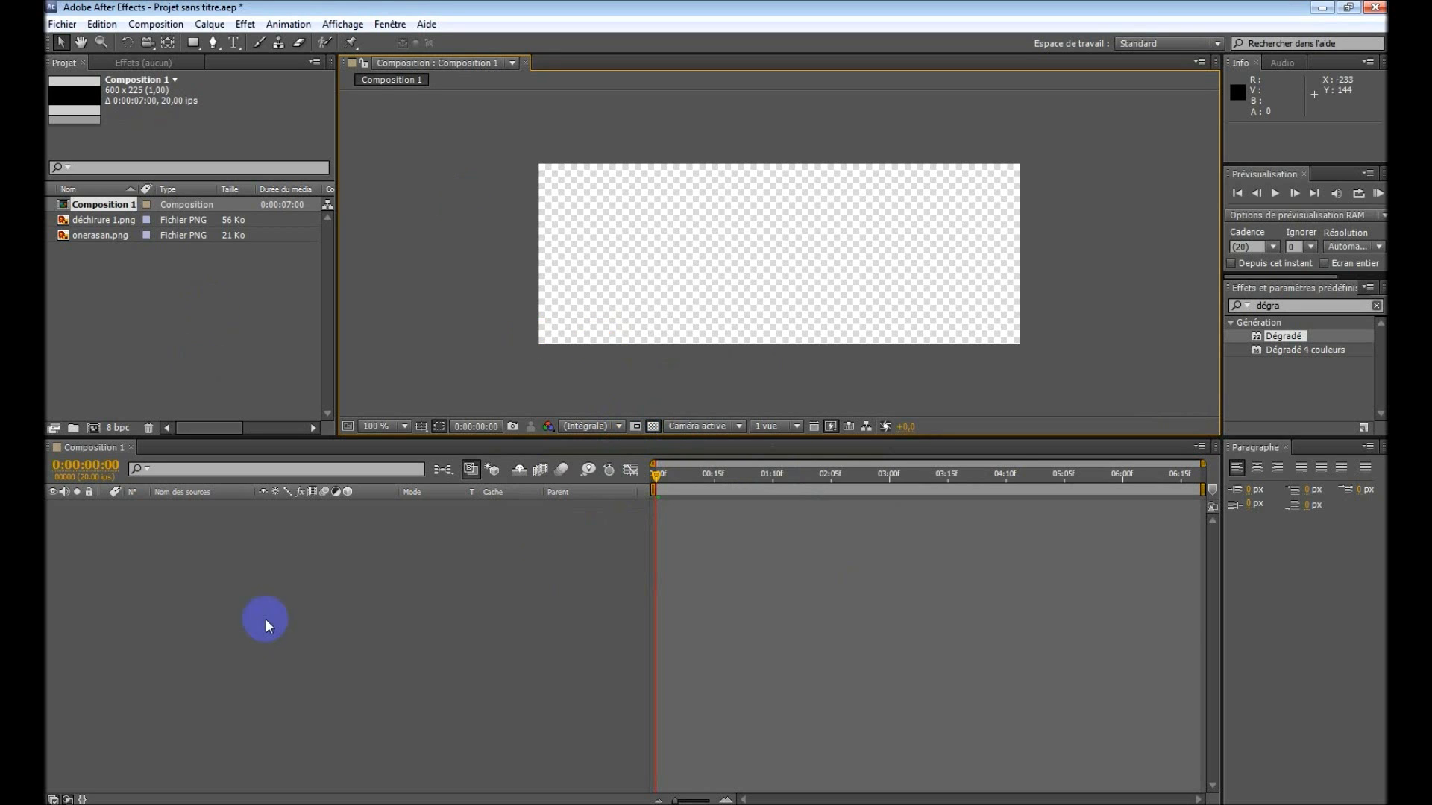
Create a black 600 x 225 px solid and scale its height to 40% to form a horizontal band.
{"action": "right_click", "coordinate": [172, 507]}
{"action": "mouse_move", "coordinate": [179, 534]}
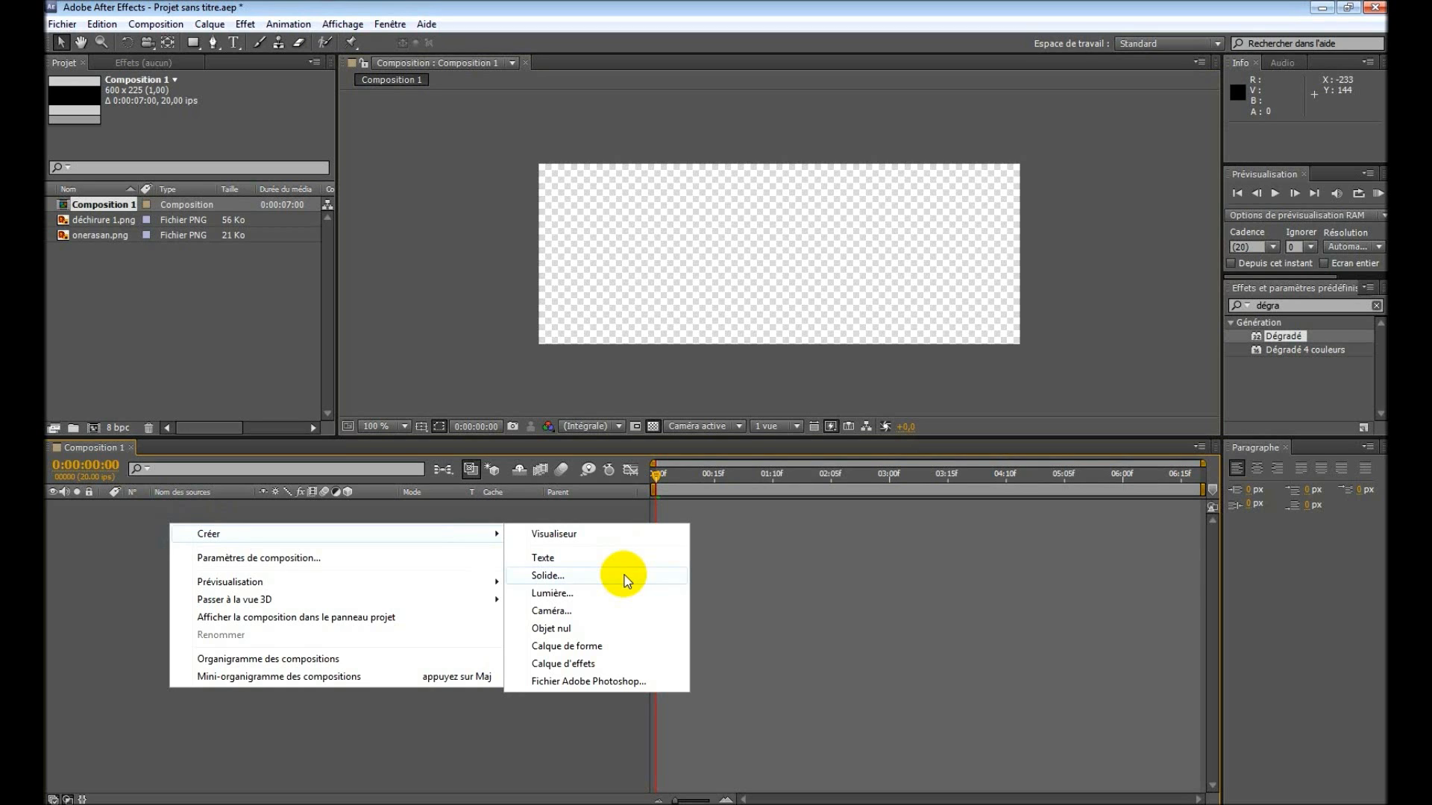
{"action": "left_click", "coordinate": [623, 578]}
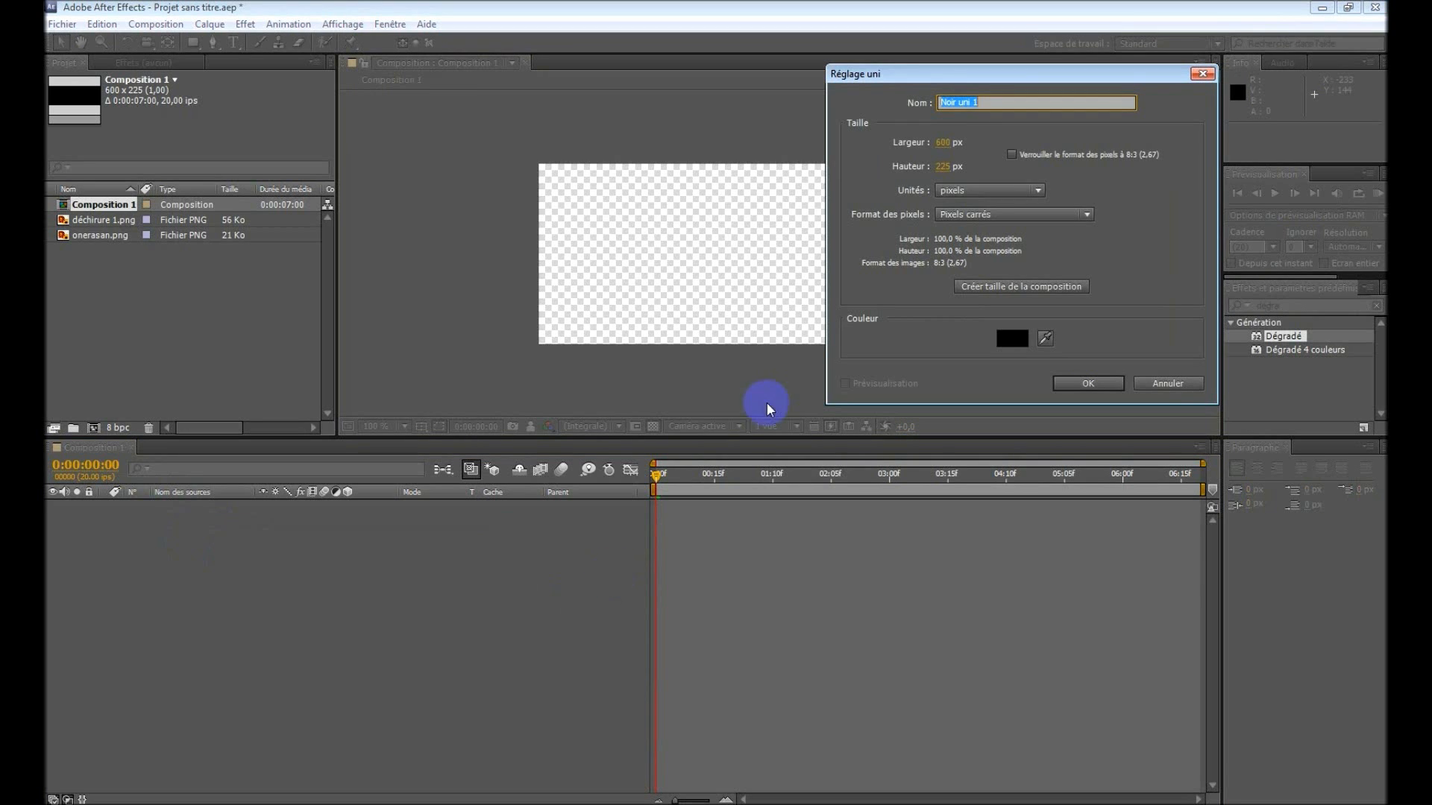
{"action": "left_click", "coordinate": [1088, 383]}
{"action": "left_click_drag", "start_coordinate": [779, 165], "coordinate": [780, 221]}
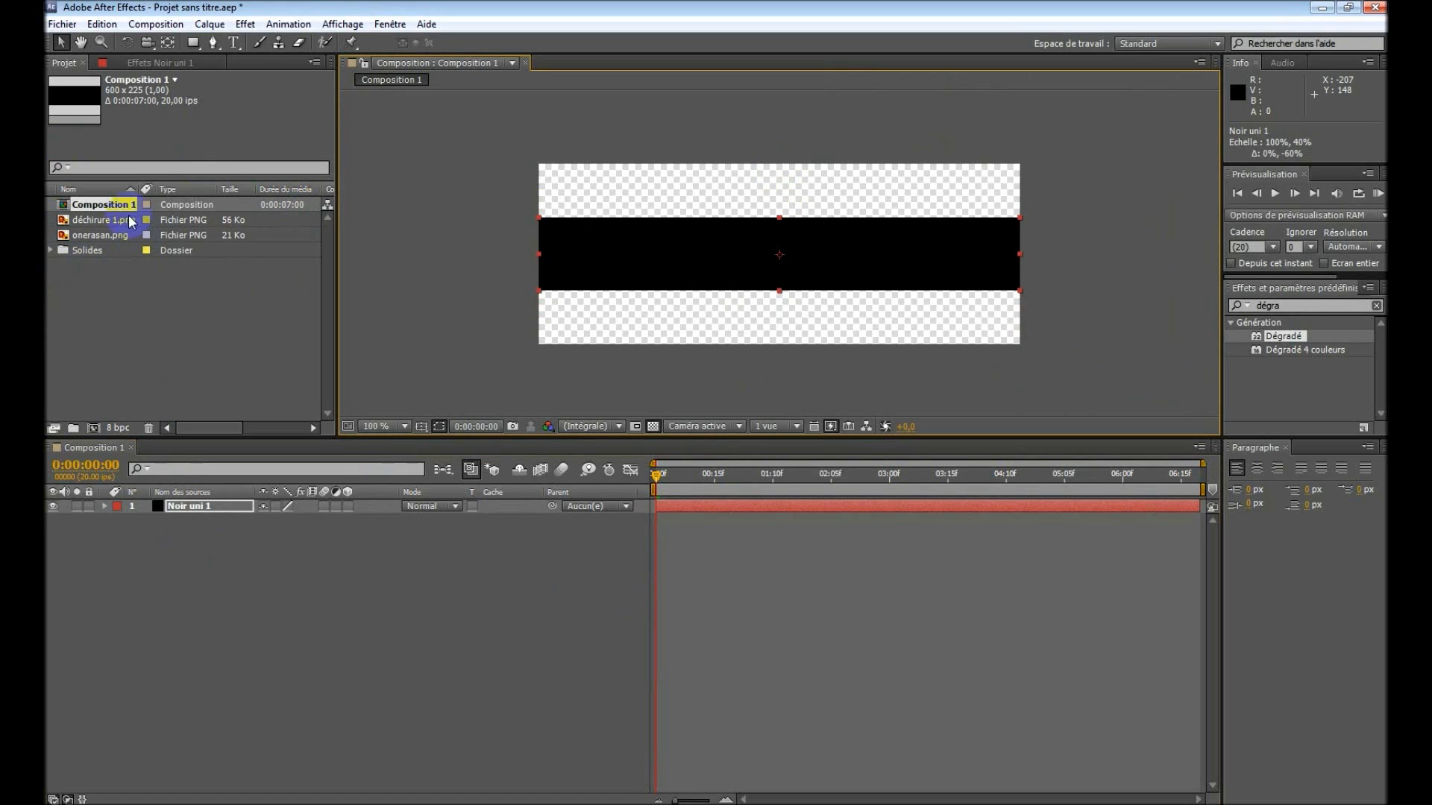
Add déchirure 1.png to the composition above the Noir uni 1 solid and set its rotation to 90°.
{"action": "left_click_drag", "start_coordinate": [105, 218], "coordinate": [199, 507]}
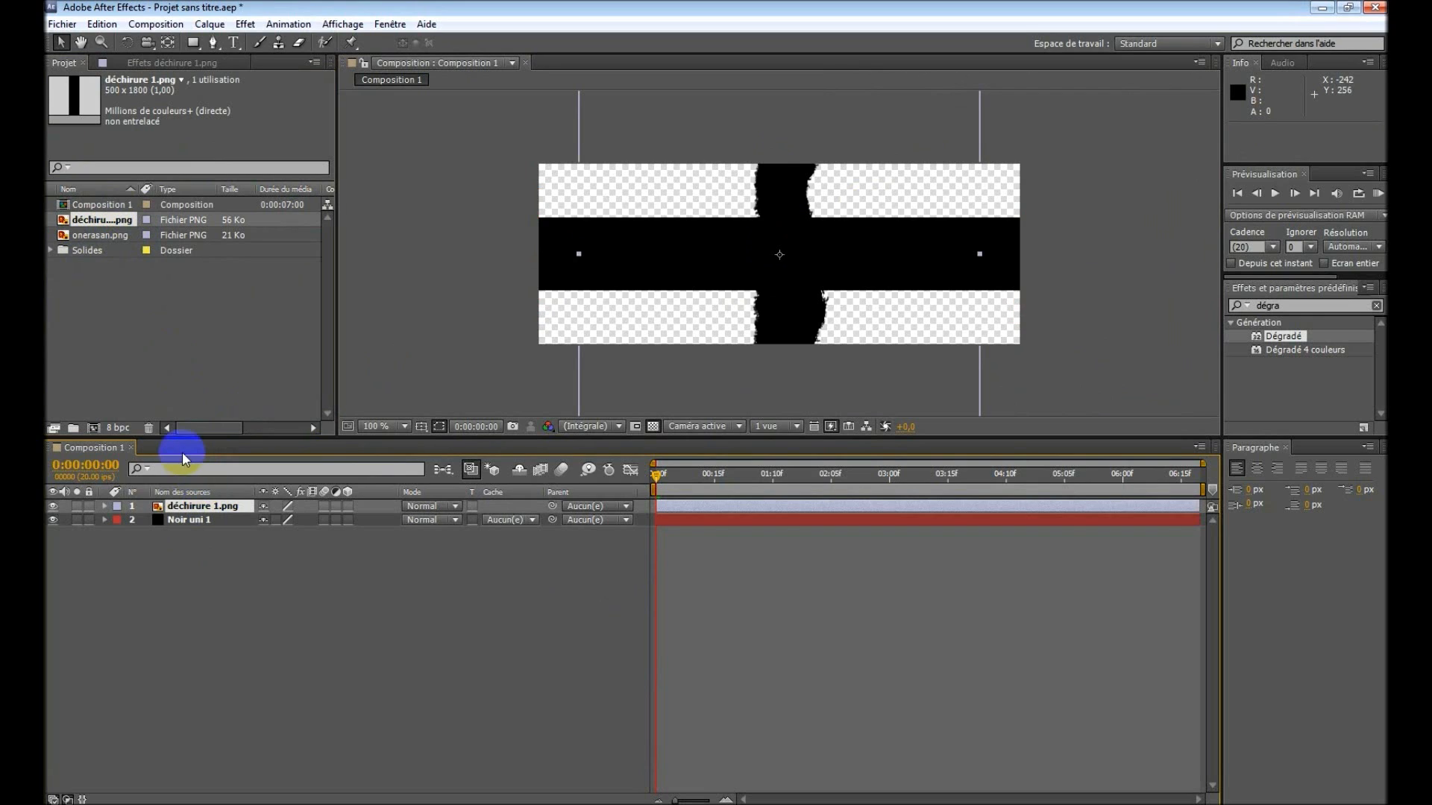
{"action": "key", "text": "r"}
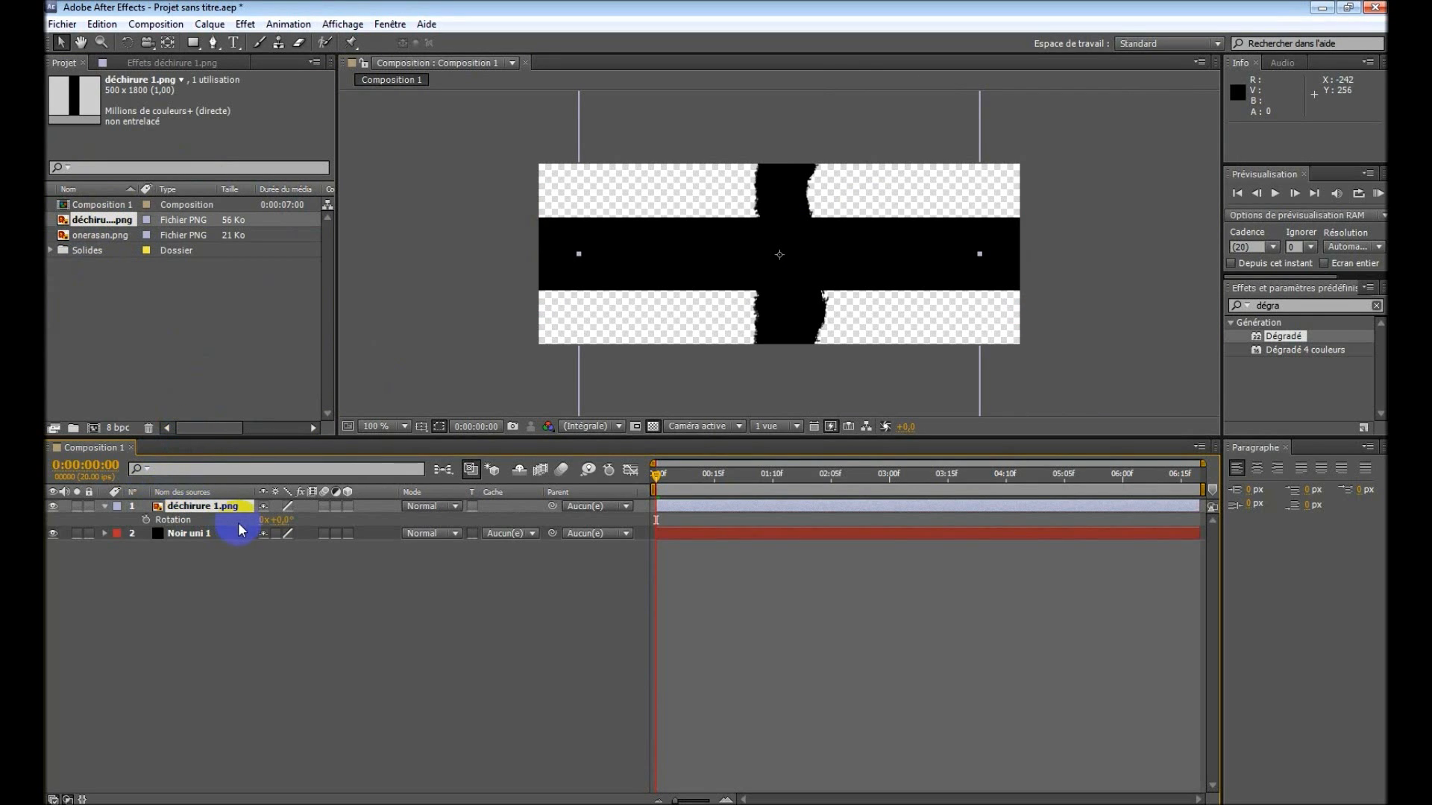
{"action": "left_click", "coordinate": [283, 520]}
{"action": "type", "text": "90"}
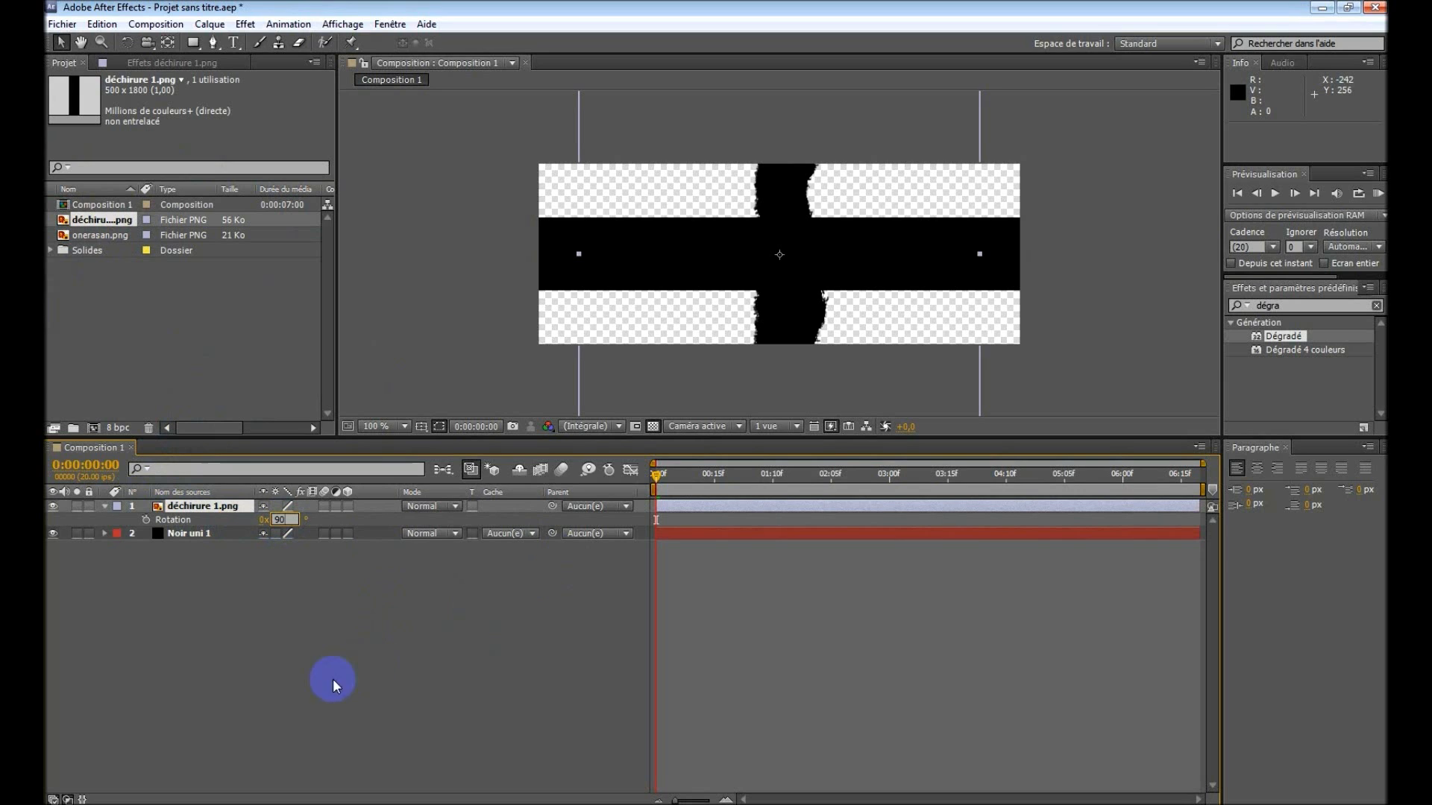
{"action": "left_click", "coordinate": [108, 513]}
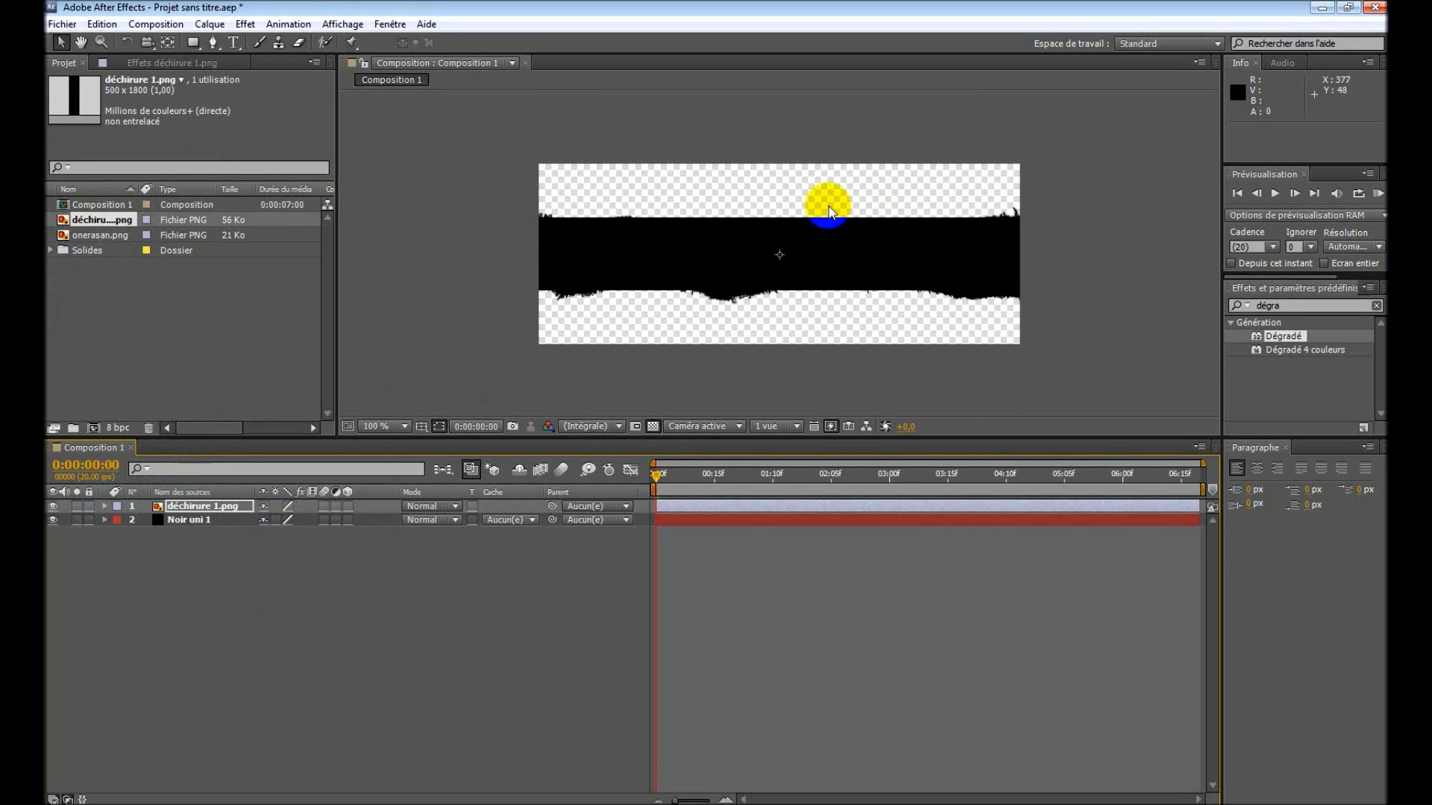
Scale the déchirure layer to 20% and place it on the left half of the band's lower edge, at about 165, 155.5.
{"action": "left_click", "coordinate": [105, 506]}
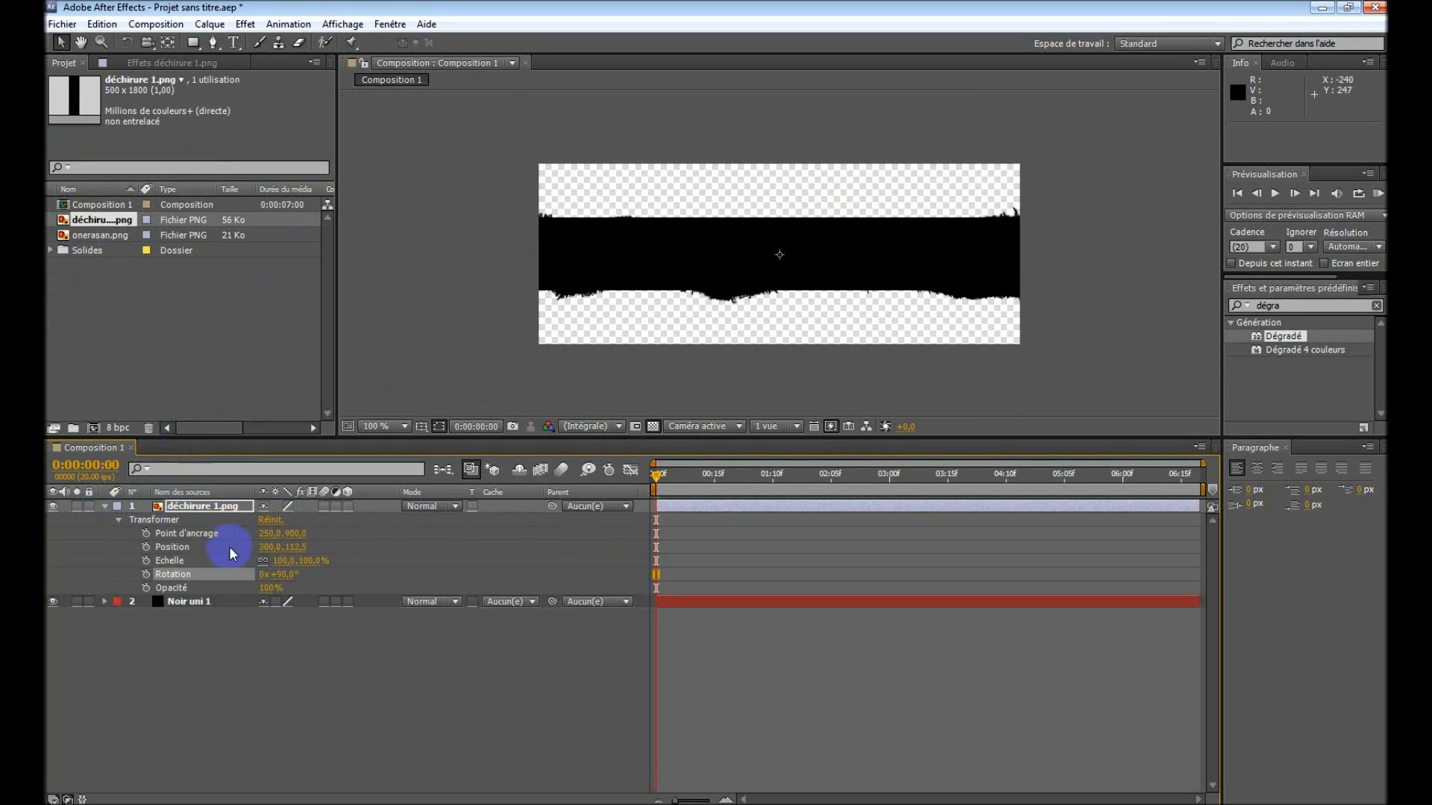
{"action": "left_click", "coordinate": [315, 561]}
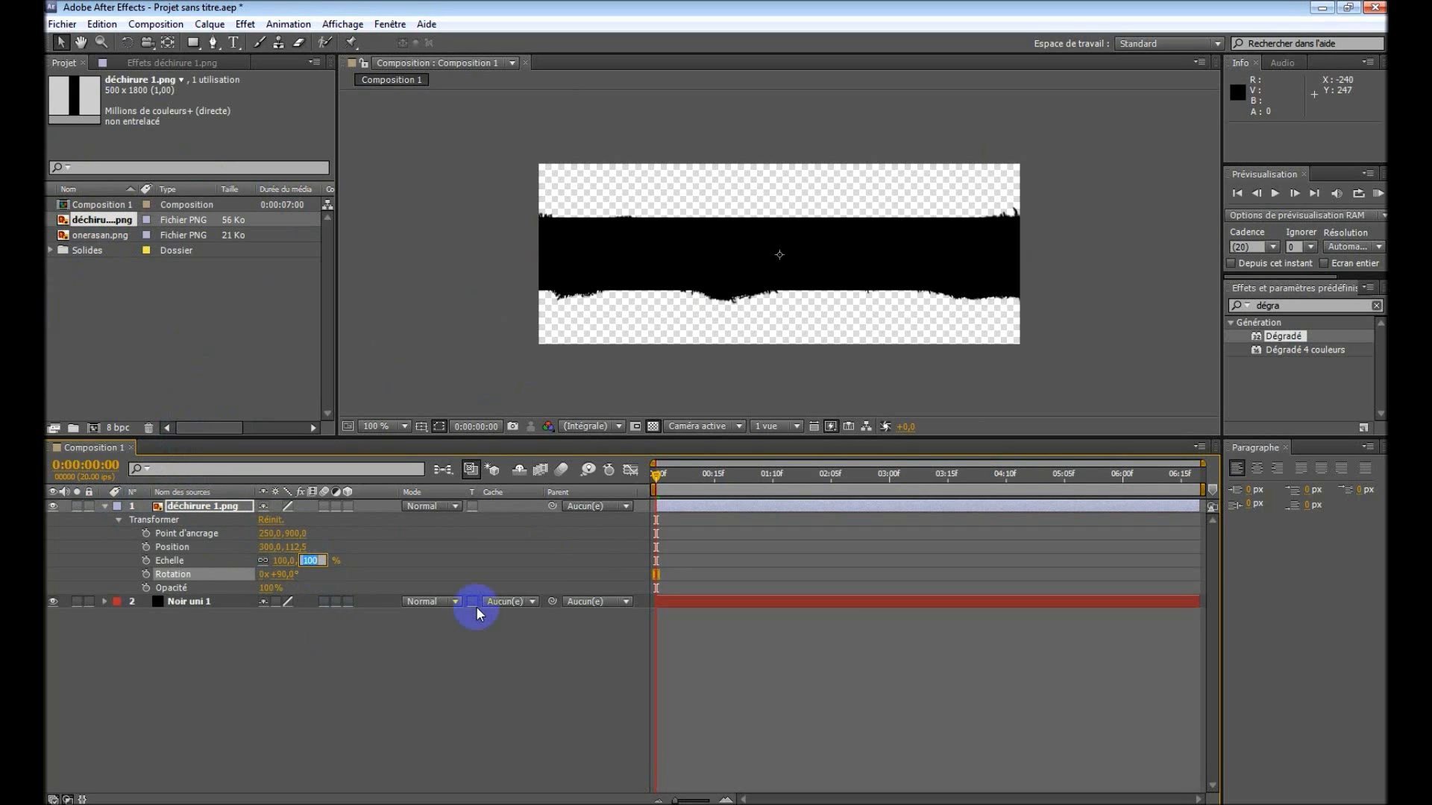
{"action": "type", "text": "20"}
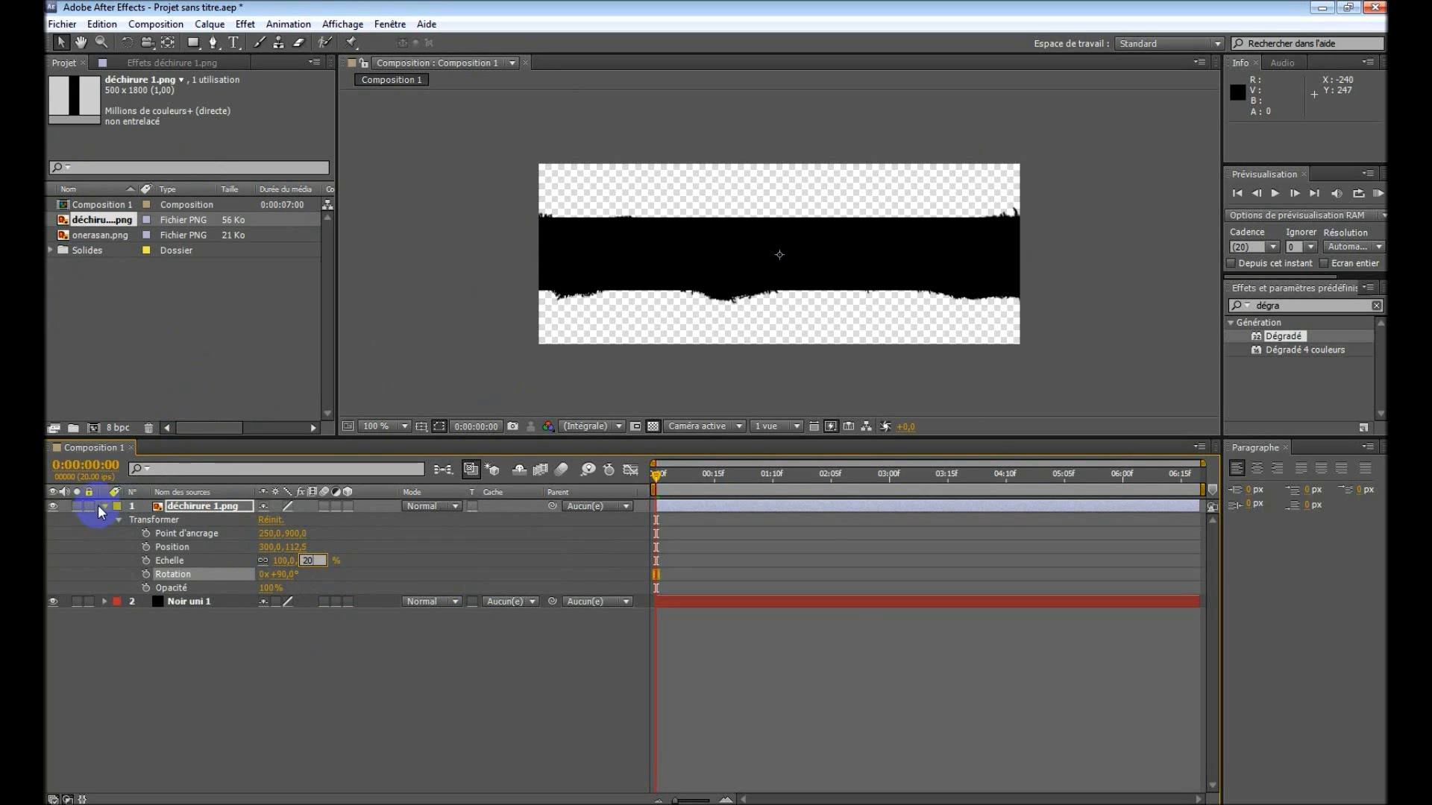
{"action": "left_click", "coordinate": [102, 506]}
{"action": "left_click_drag", "start_coordinate": [824, 268], "coordinate": [723, 300]}
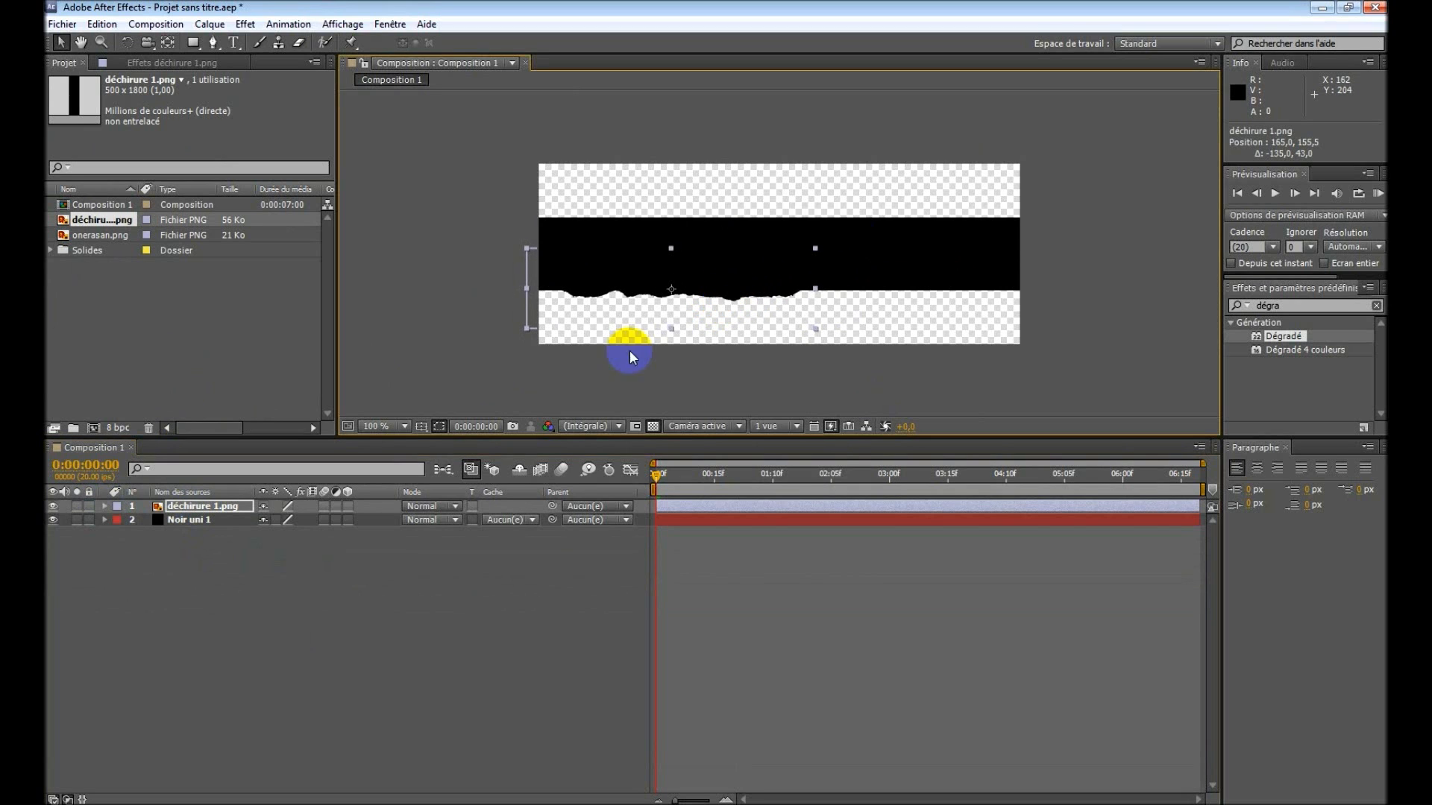
Duplicate the tear for the right half of the band's lower edge, at about 443, 154.5, and shift the original slightly left.
{"action": "key", "text": "ctrl+d"}
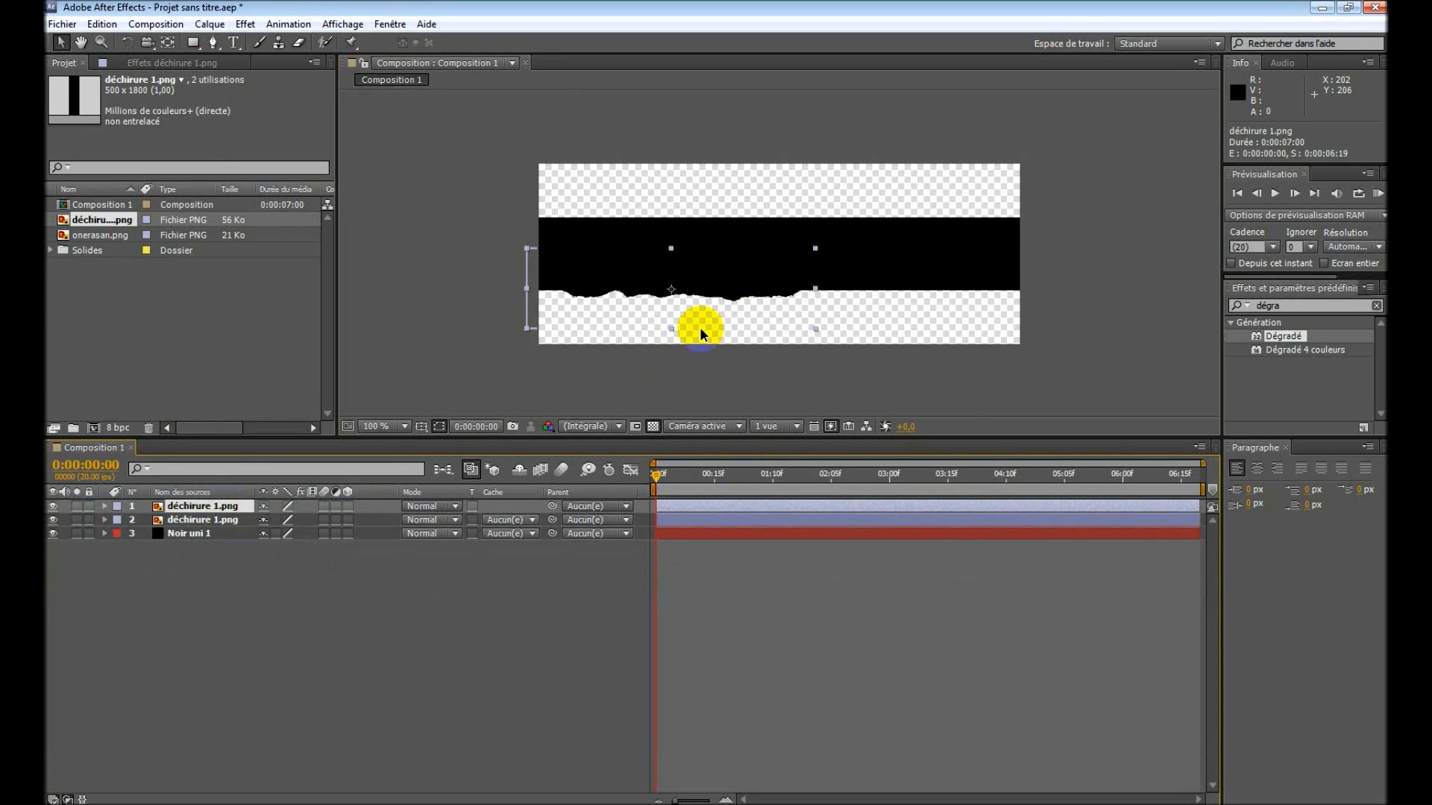
{"action": "left_click_drag", "start_coordinate": [709, 280], "coordinate": [930, 281]}
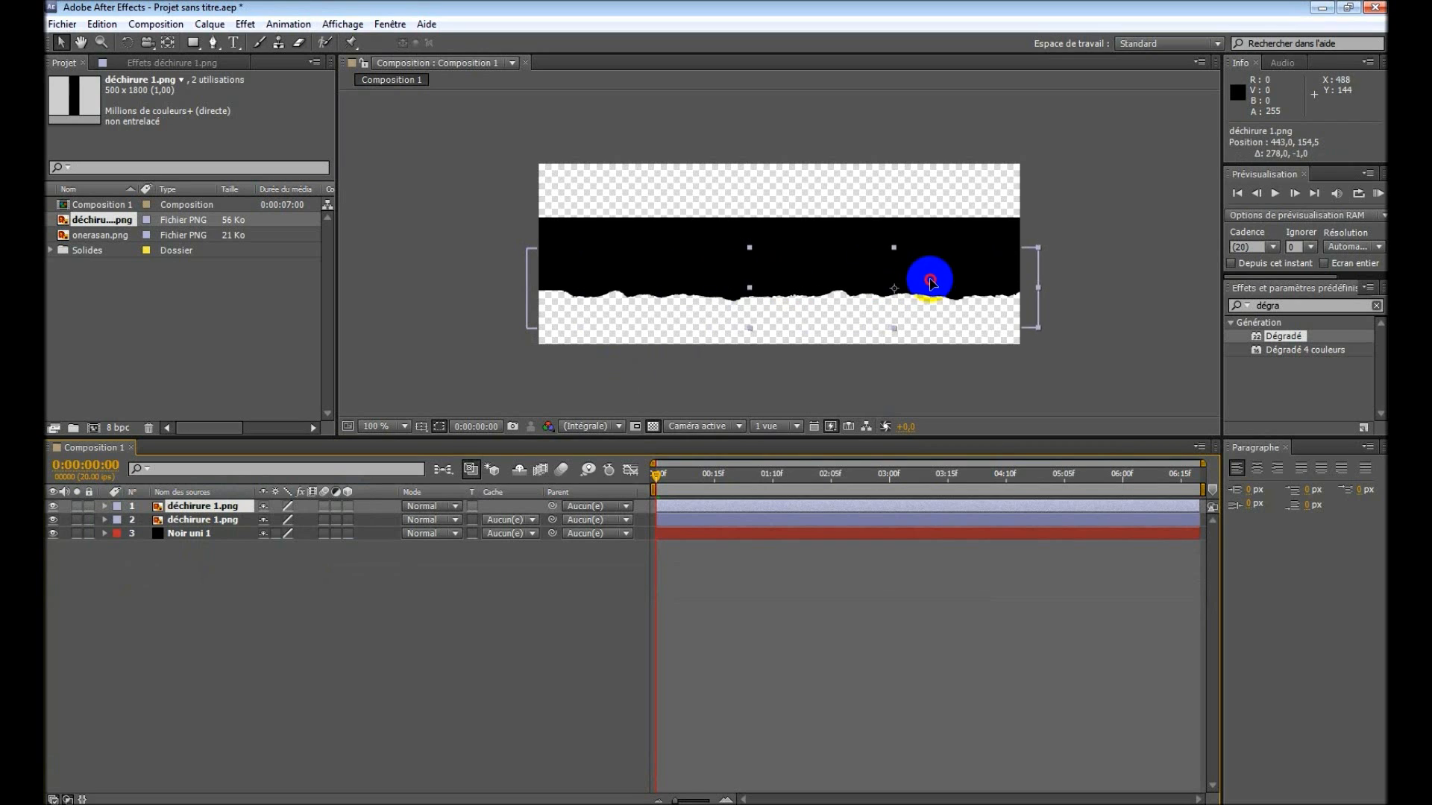
{"action": "left_click_drag", "start_coordinate": [628, 283], "coordinate": [599, 289]}
Duplicate the tear layer twice and line up the copies side by side along the composition's upper edge.
{"action": "left_click", "coordinate": [181, 510]}
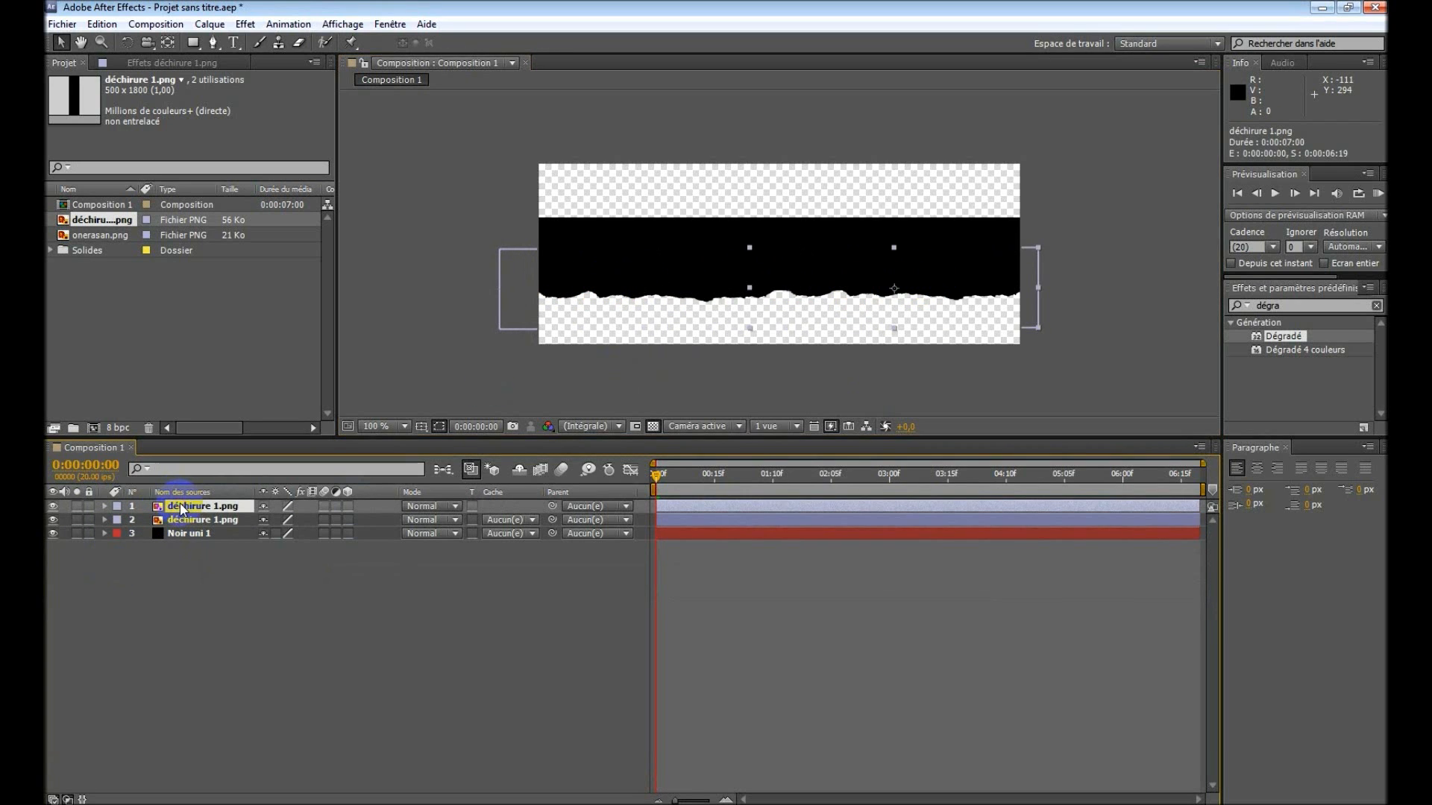
{"action": "key", "text": "ctrl+d"}
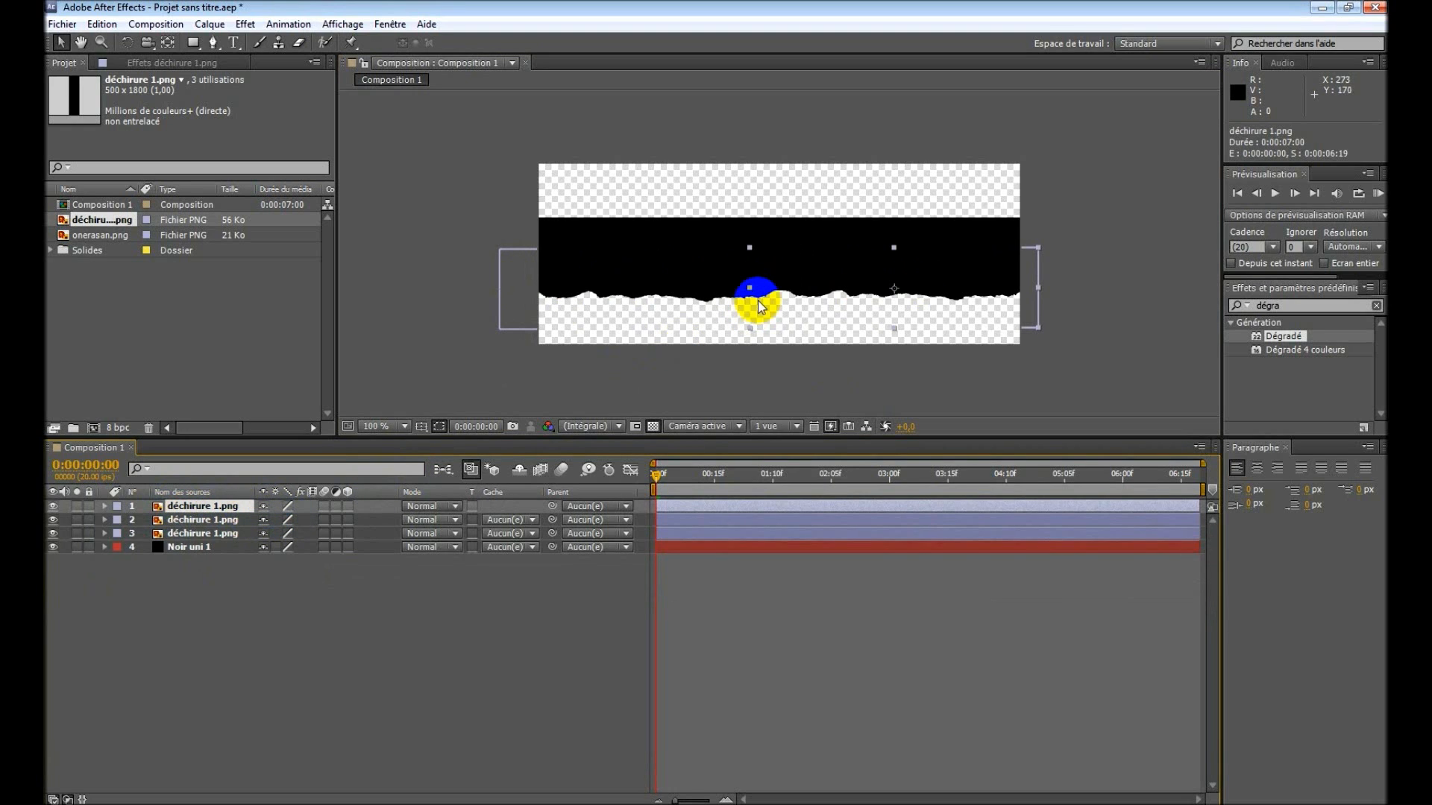
{"action": "left_click_drag", "start_coordinate": [876, 278], "coordinate": [878, 147]}
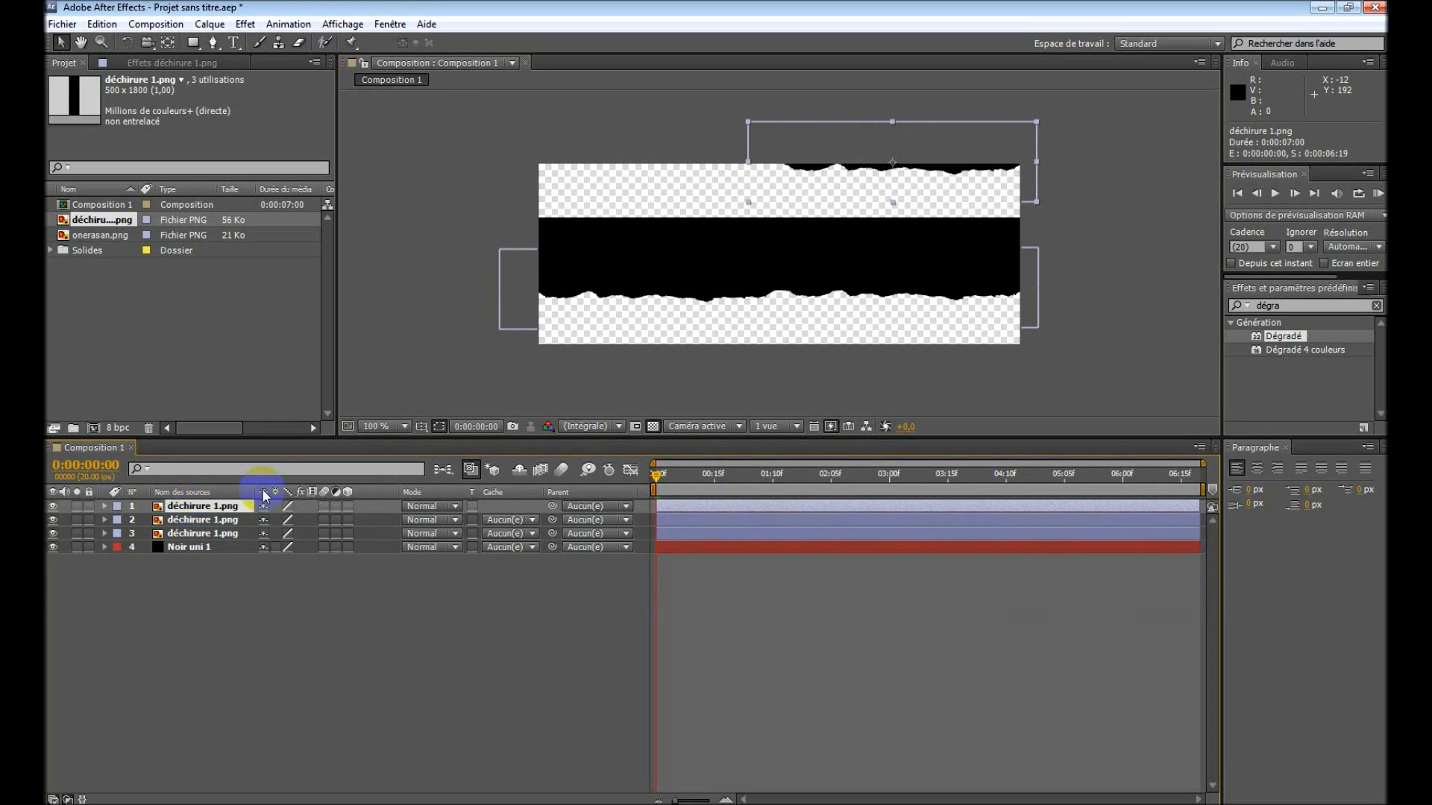
{"action": "key", "text": "ctrl+d"}
{"action": "left_click", "coordinate": [749, 177]}
{"action": "left_click_drag", "start_coordinate": [750, 179], "coordinate": [870, 170]}
Duplicate the topmost déchirure layer and set the copy's rotation to -90°.
{"action": "left_click", "coordinate": [198, 509]}
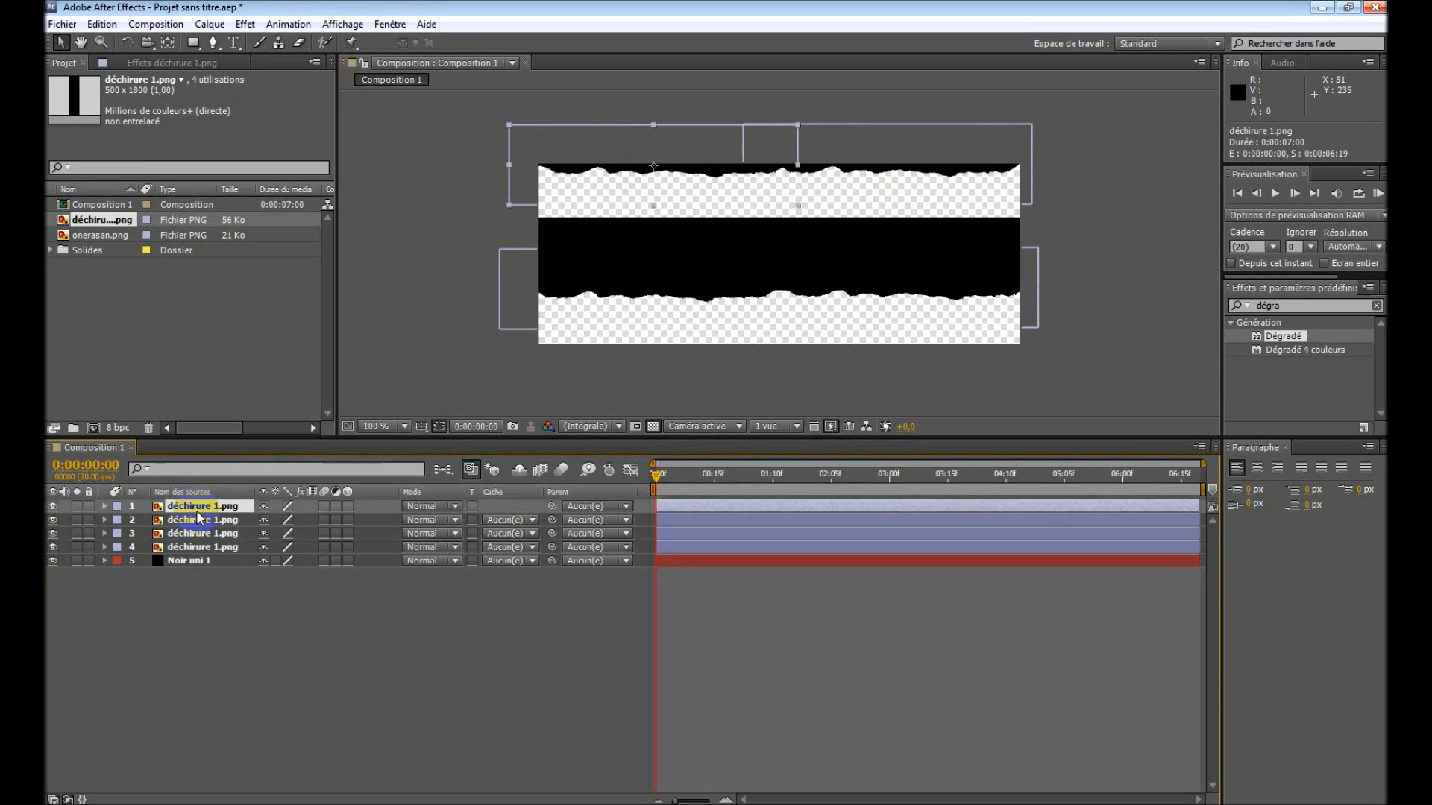
{"action": "key", "text": "ctrl+d"}
{"action": "left_click", "coordinate": [106, 507]}
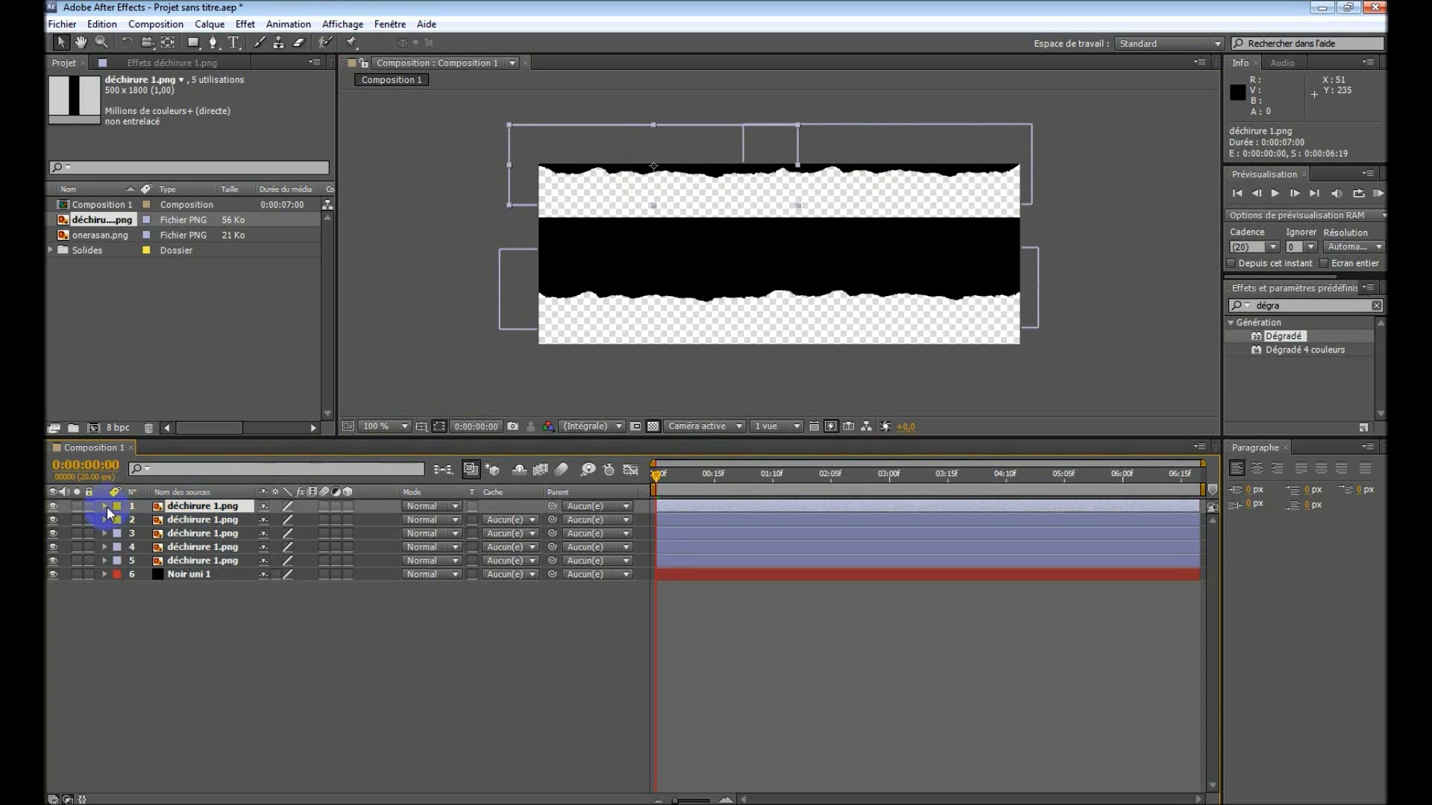
{"action": "left_click", "coordinate": [106, 507]}
{"action": "key", "text": "r"}
{"action": "left_click", "coordinate": [291, 522]}
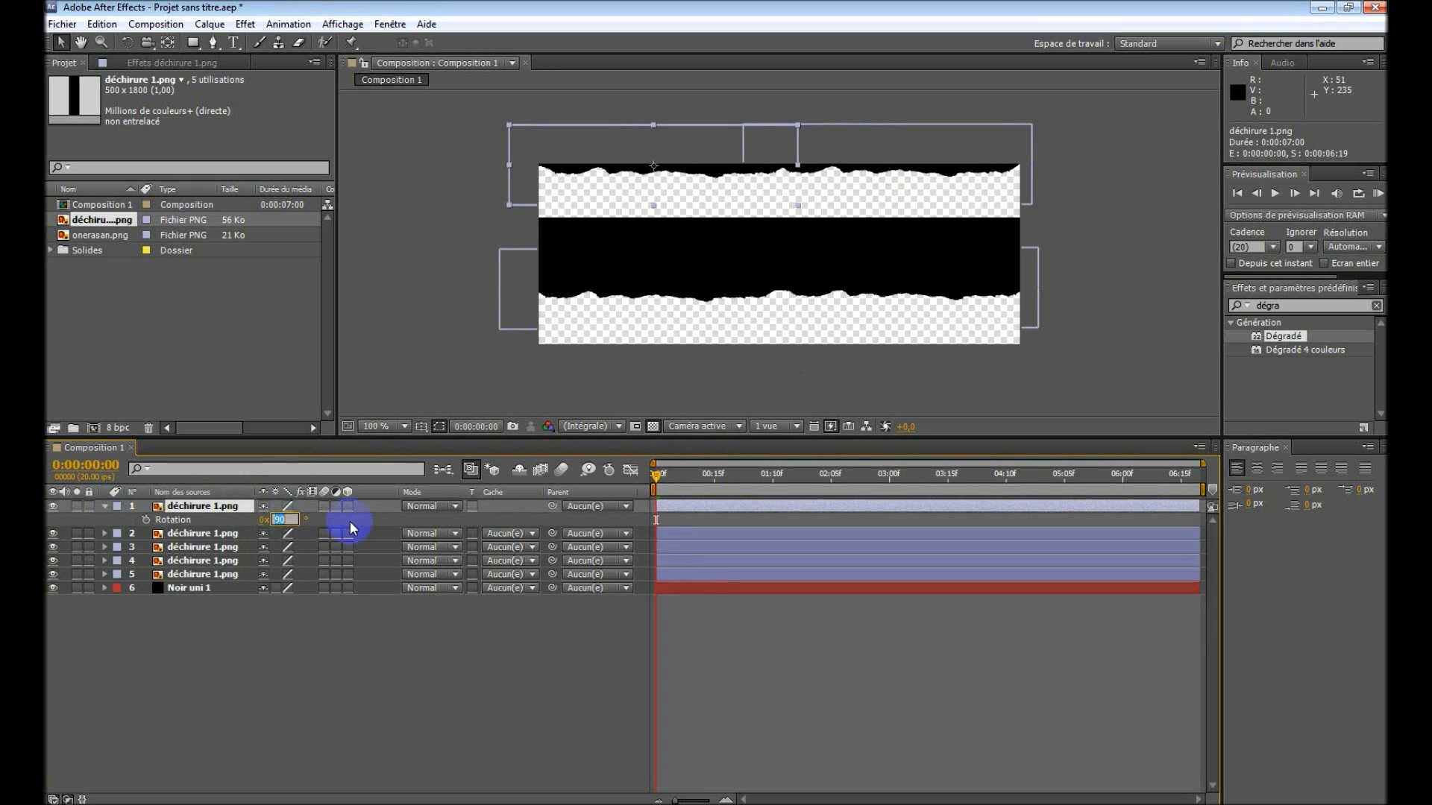
{"action": "type", "text": "-"}
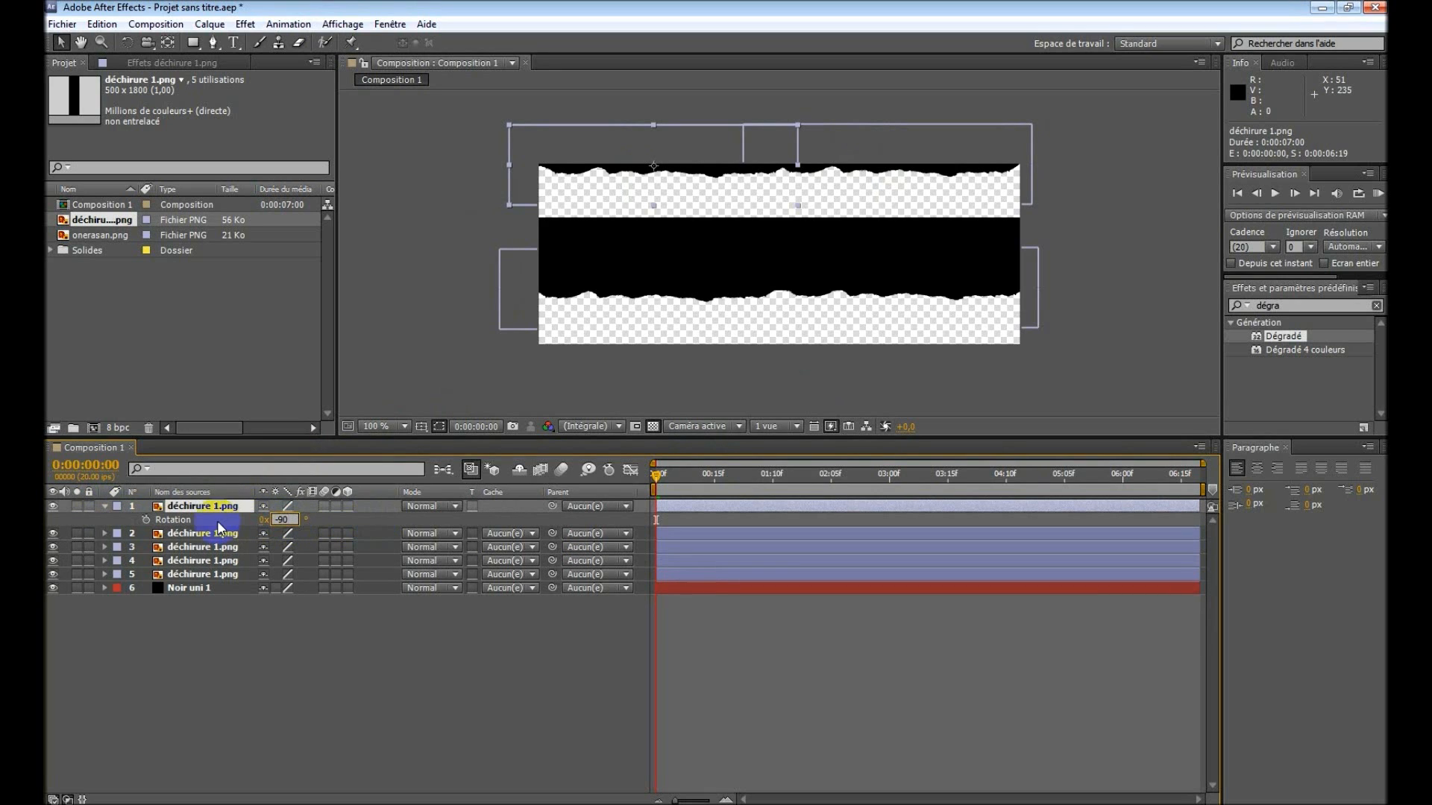
{"action": "left_click", "coordinate": [104, 506]}
Cover the band's upper edge with the flipped tear at about 445, 63.5 and a duplicate of it at about 161, 66.5.
{"action": "left_click_drag", "start_coordinate": [809, 191], "coordinate": [912, 206]}
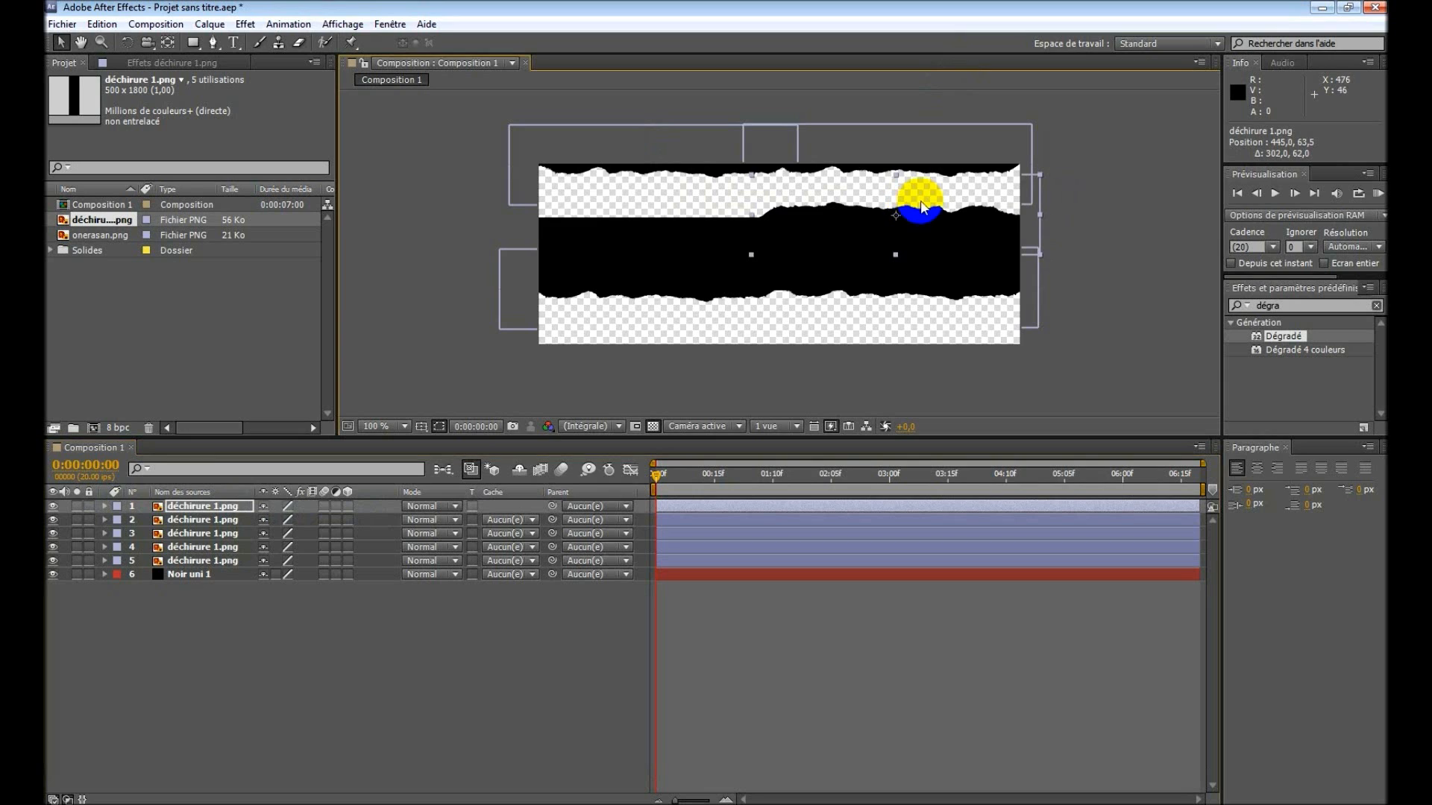
{"action": "left_click", "coordinate": [209, 504]}
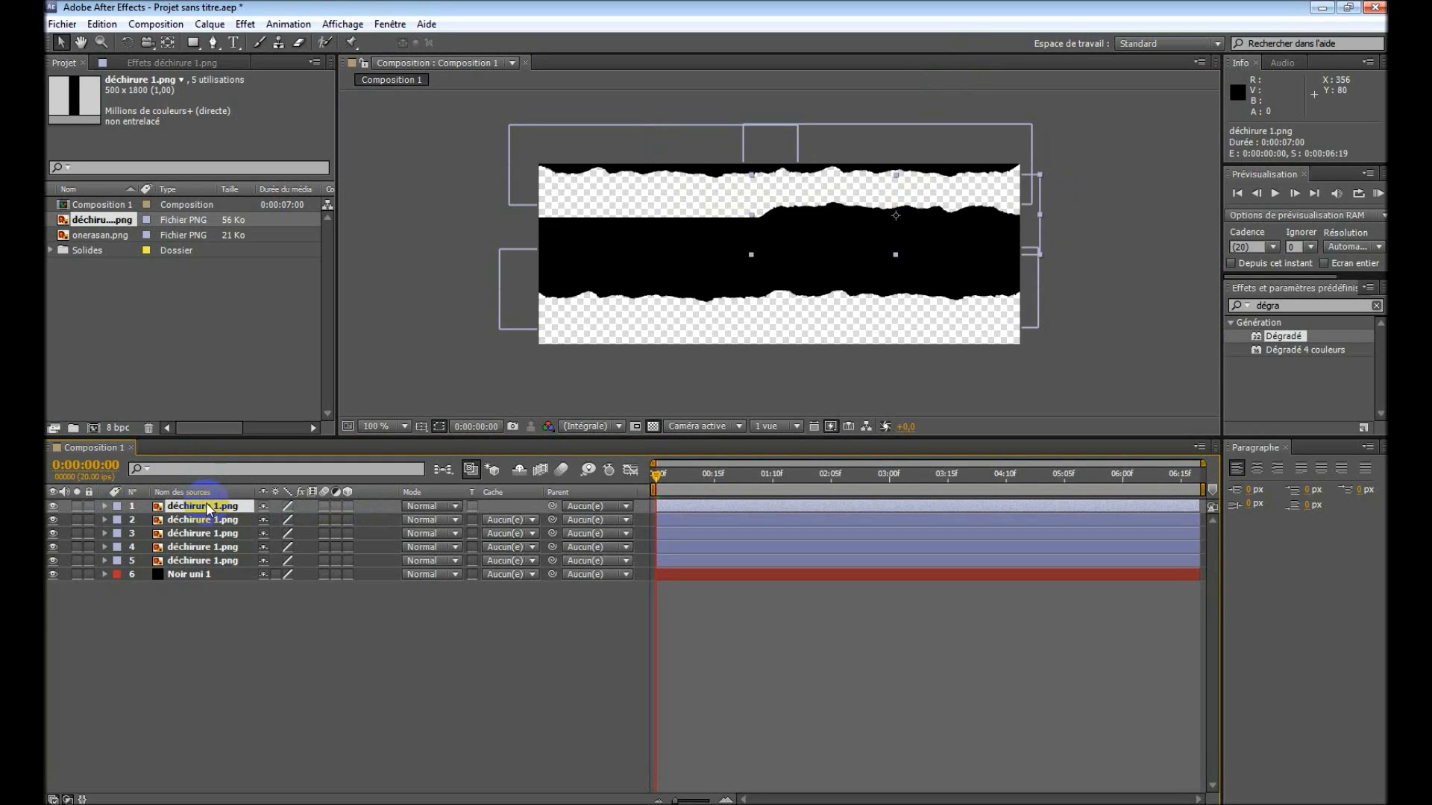
{"action": "key", "text": "ctrl+d"}
{"action": "left_click_drag", "start_coordinate": [888, 237], "coordinate": [670, 227]}
{"action": "left_click", "coordinate": [471, 469]}
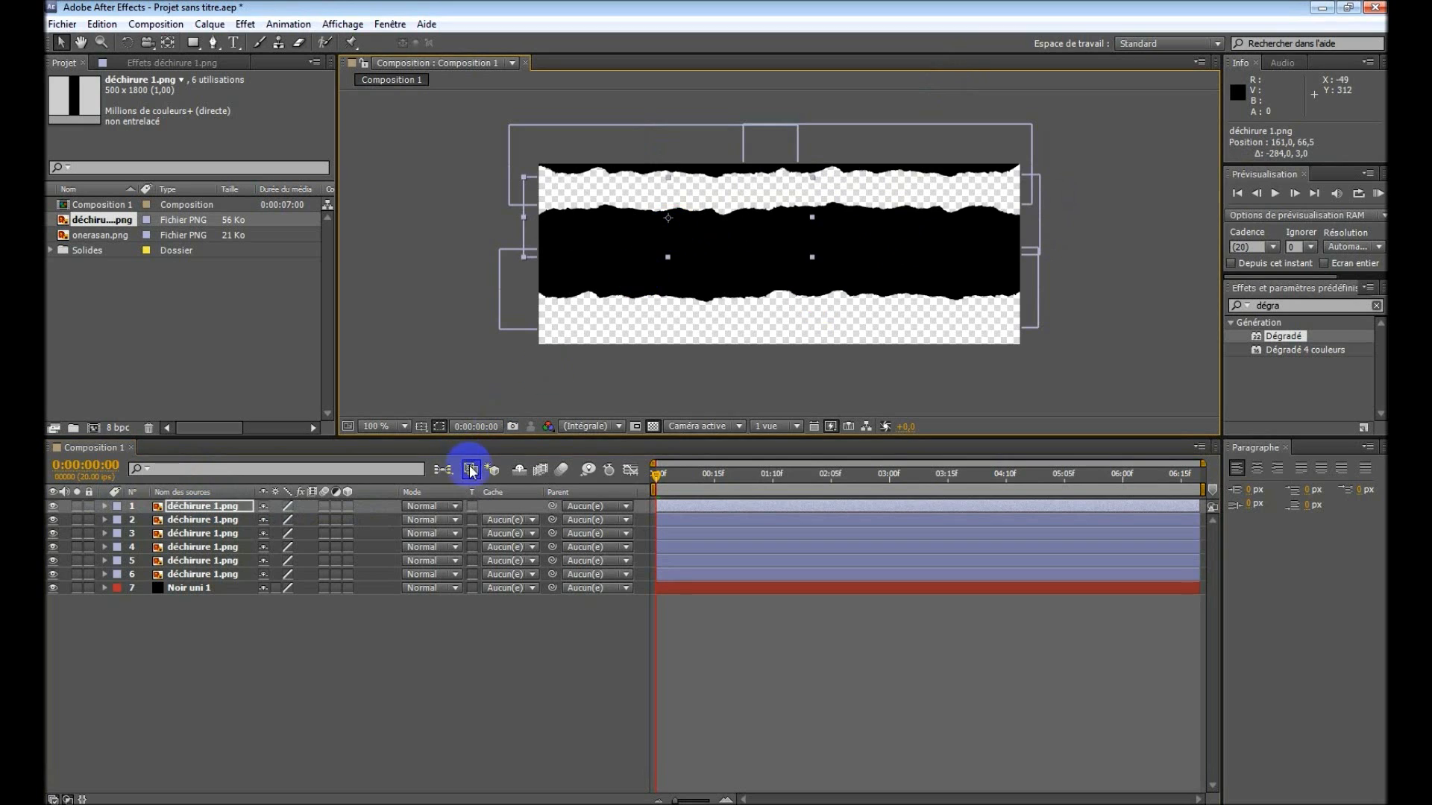
Duplicate the flipped tear layer twice and line up the copies side by side along the composition's lower edge.
{"action": "left_click", "coordinate": [216, 520]}
{"action": "left_click", "coordinate": [218, 506]}
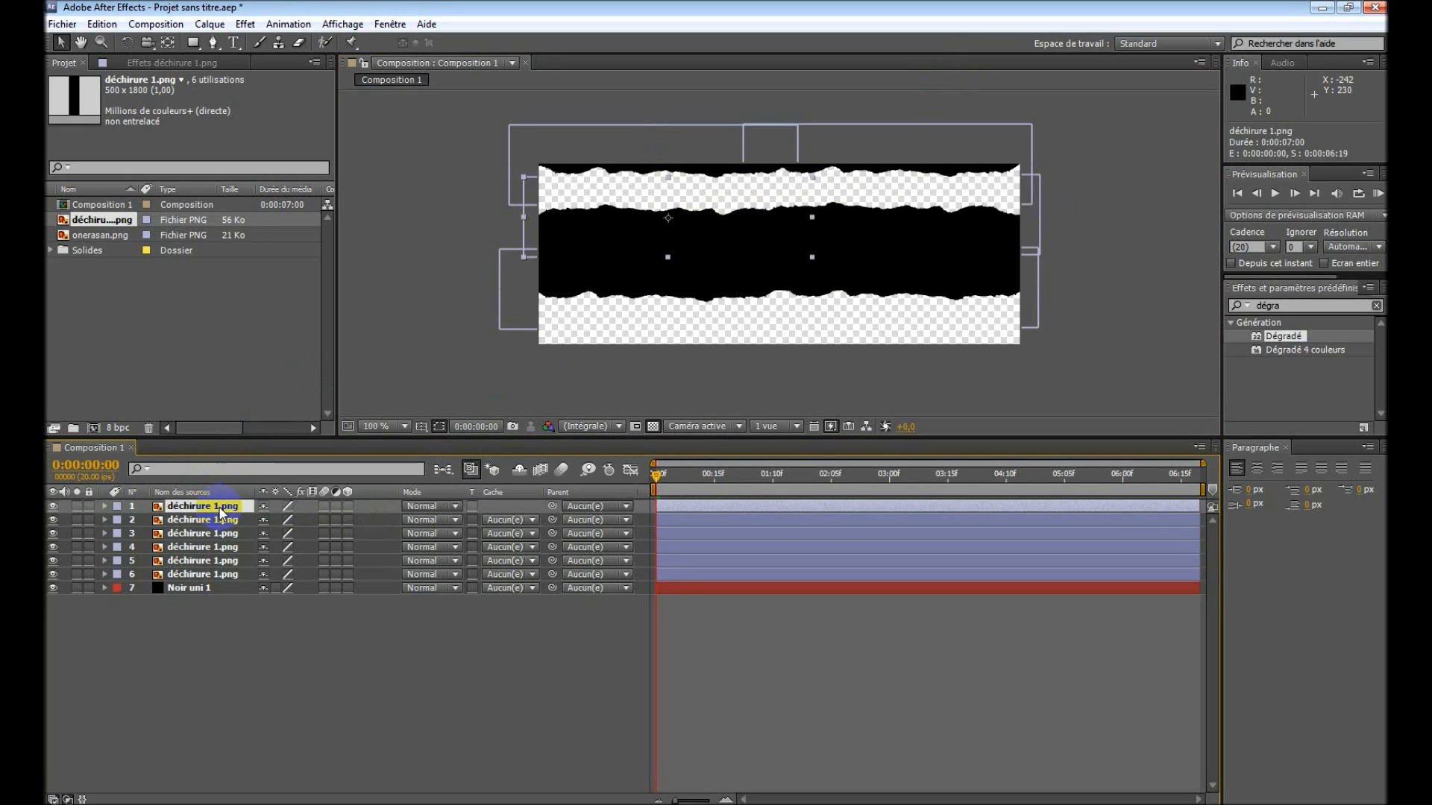
{"action": "key", "text": "ctrl+d"}
{"action": "left_click_drag", "start_coordinate": [649, 224], "coordinate": [648, 345]}
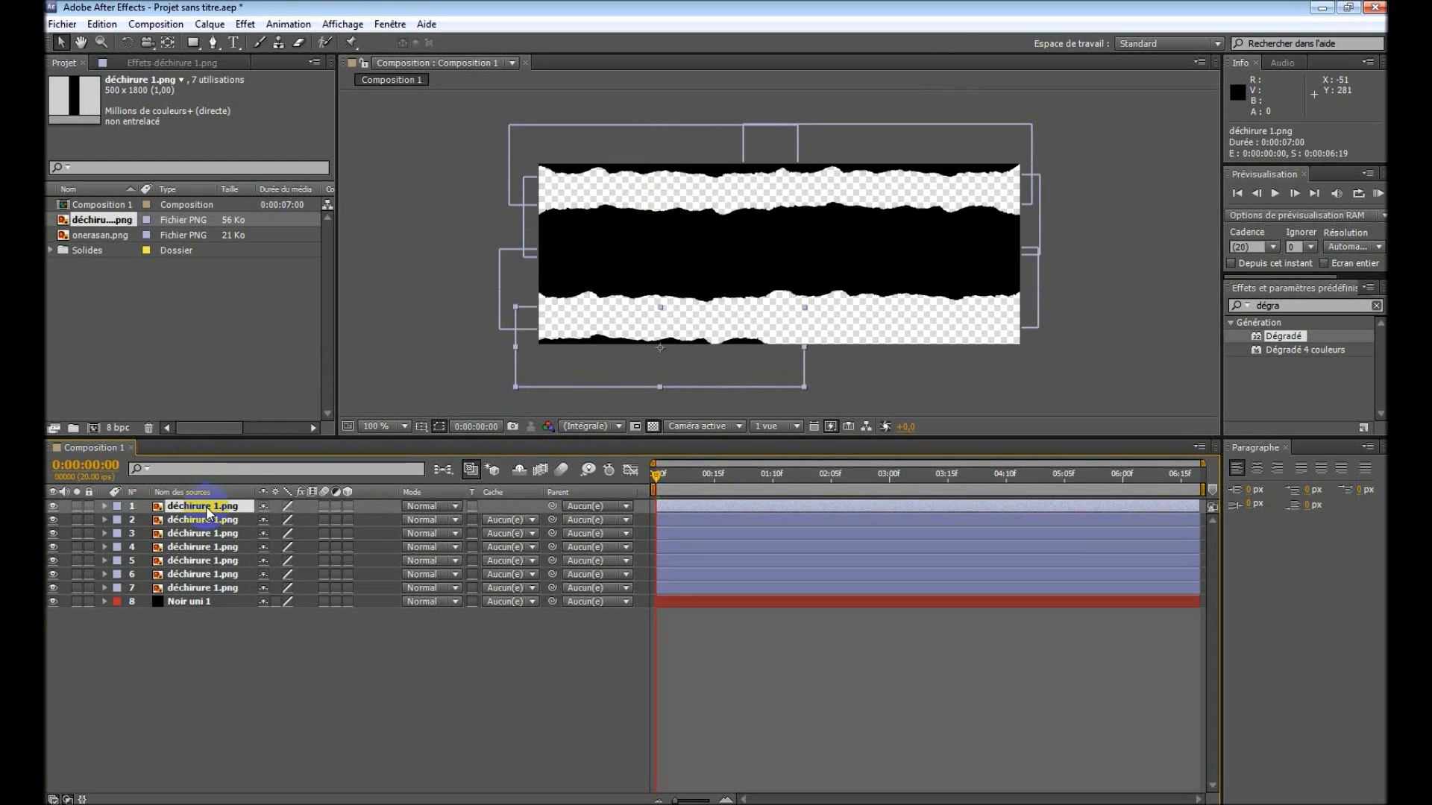
{"action": "key", "text": "ctrl+d"}
{"action": "left_click_drag", "start_coordinate": [672, 341], "coordinate": [712, 381]}
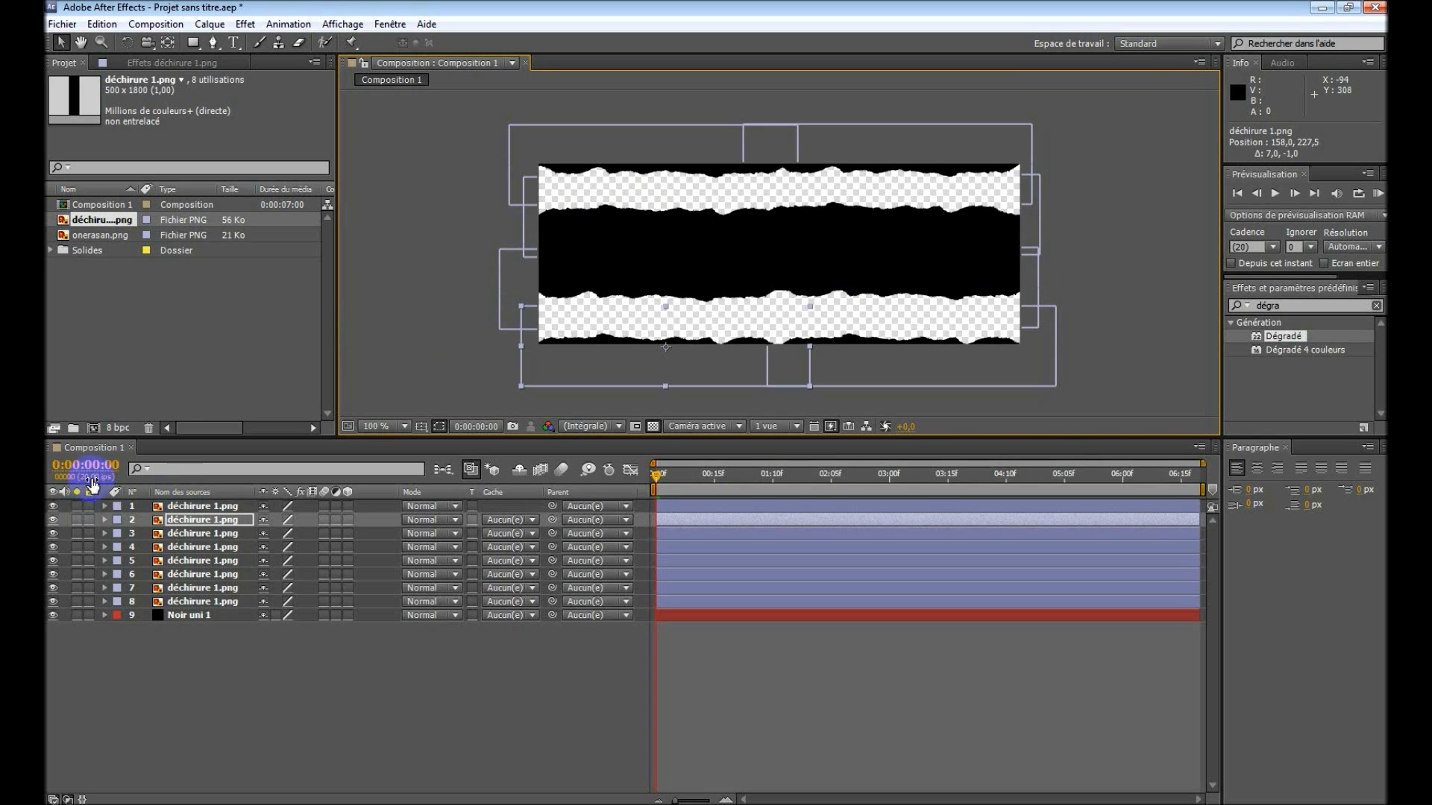
Create a new 600 x 225 px composition named "frame intérieure".
{"action": "left_click", "coordinate": [144, 23]}
{"action": "left_click", "coordinate": [138, 40]}
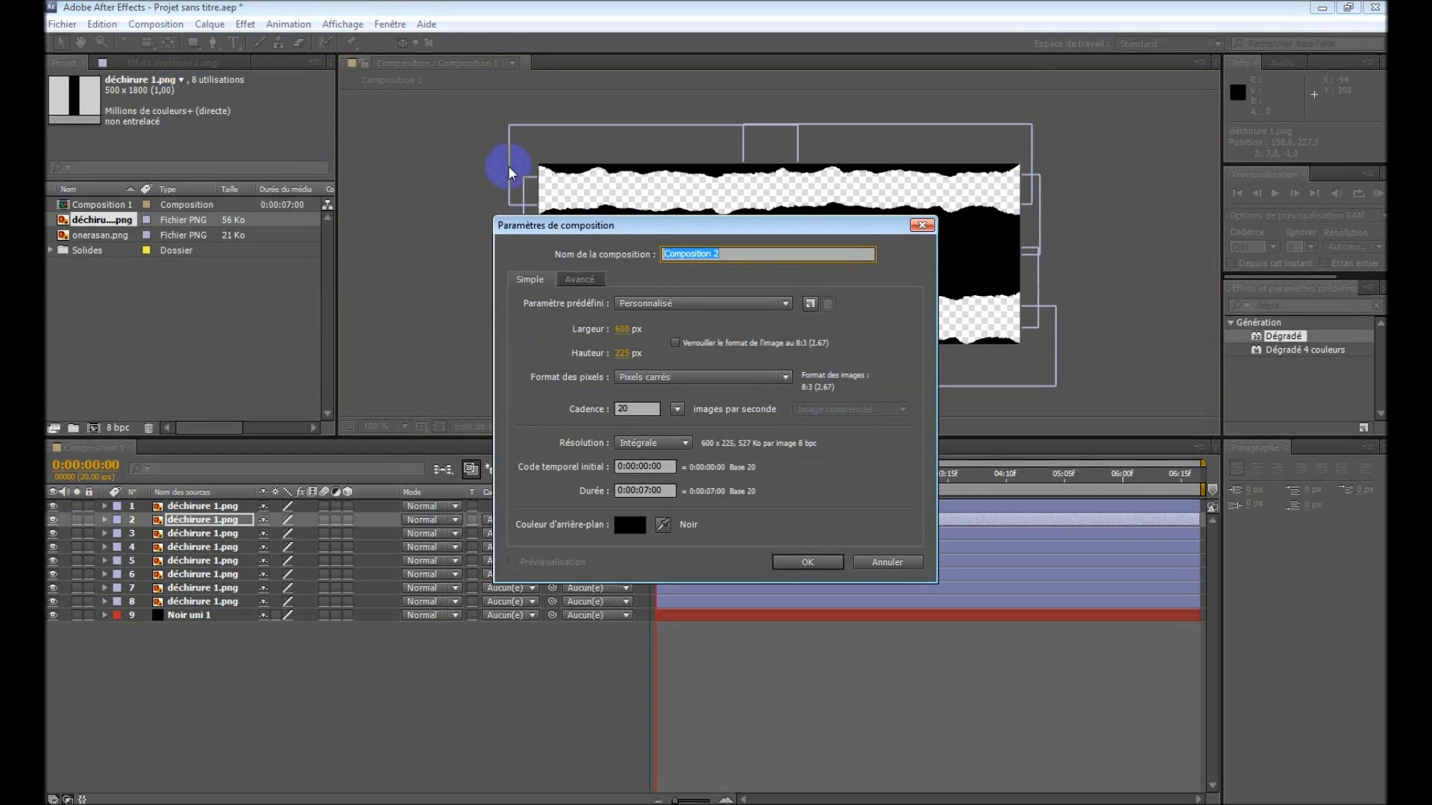
{"action": "type", "text": "fra"}
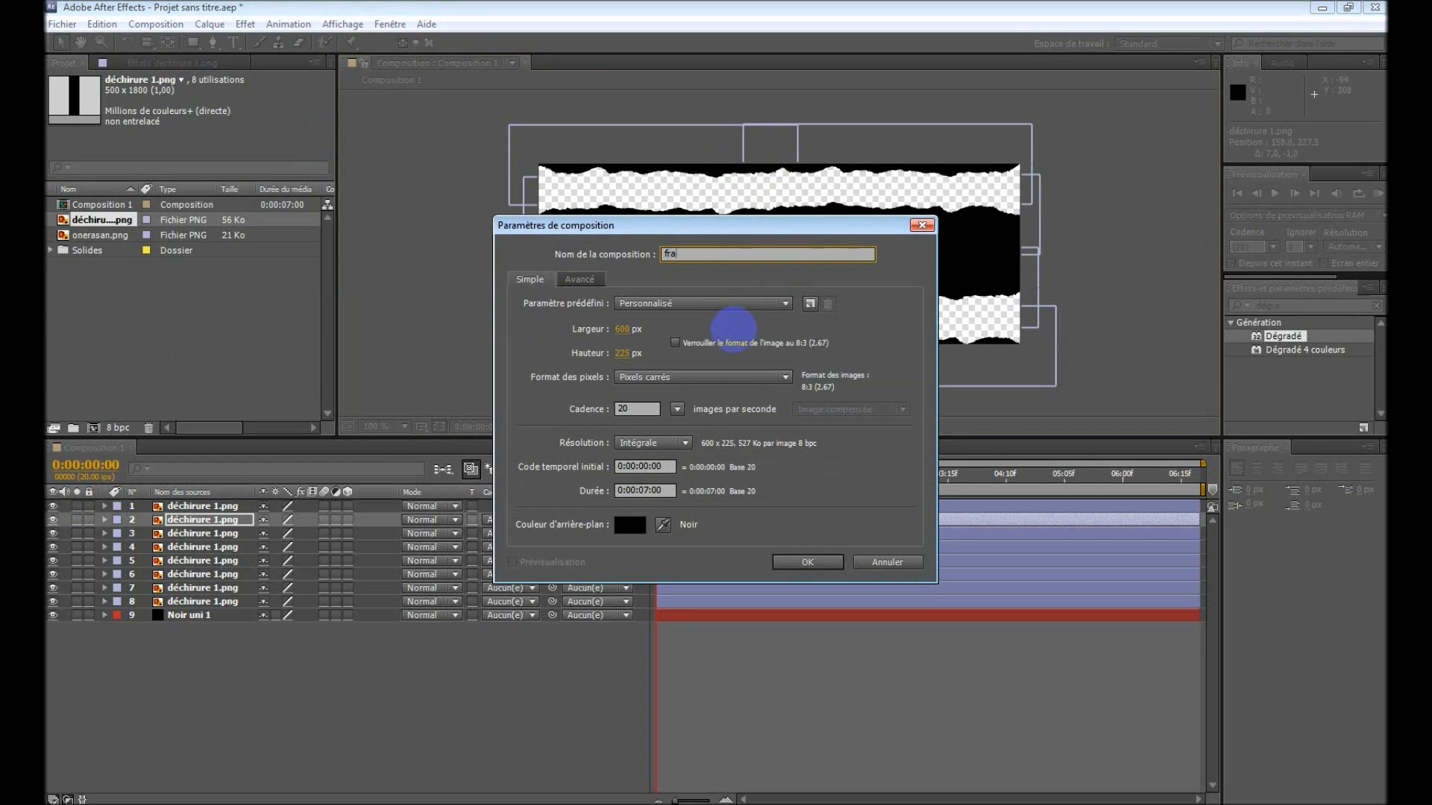
{"action": "type", "text": "me intérieure"}
{"action": "left_click", "coordinate": [793, 562]}
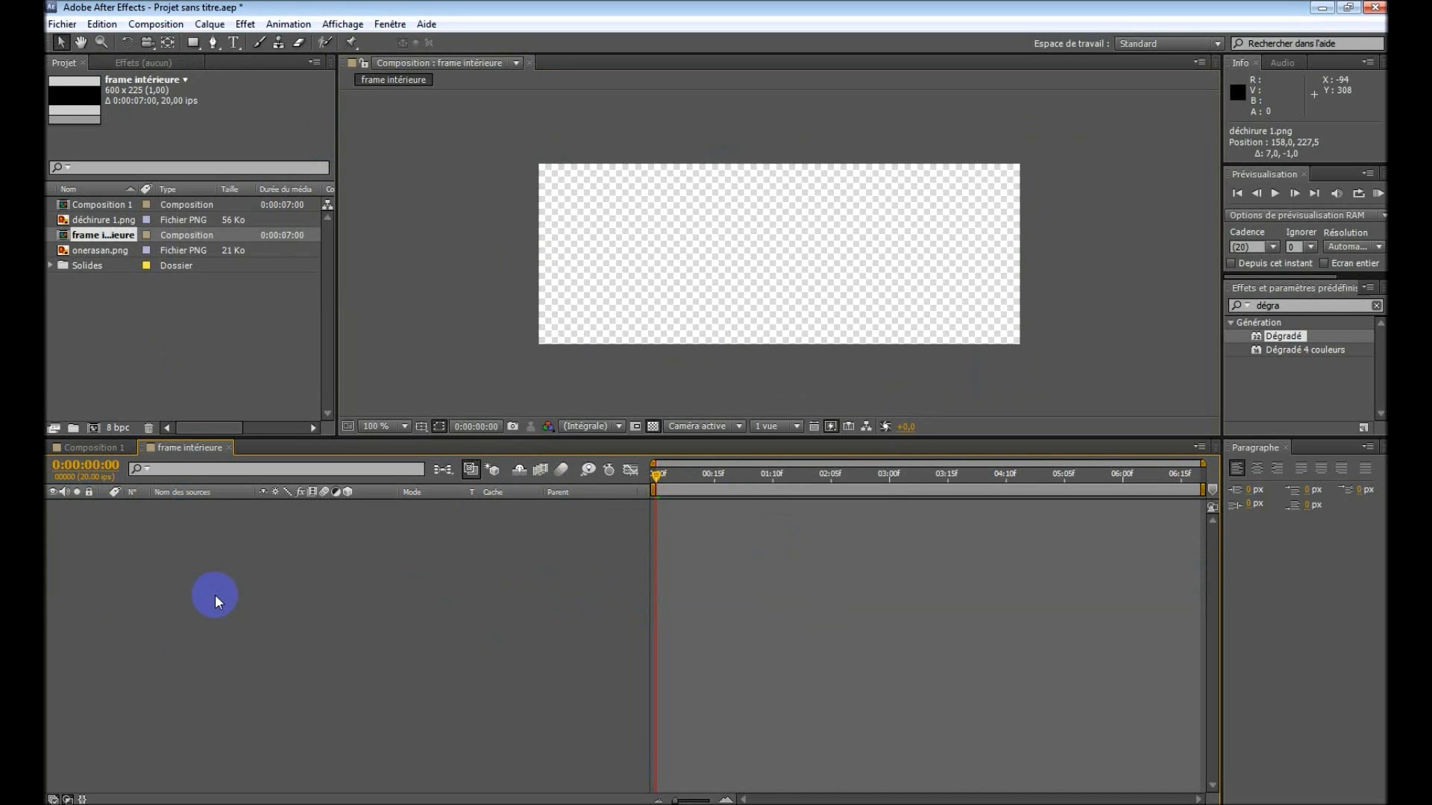
Add a black 600 x 225 px solid named "fond" to the frame intérieure composition.
{"action": "key", "text": "ctrl+y"}
{"action": "type", "text": "f"}
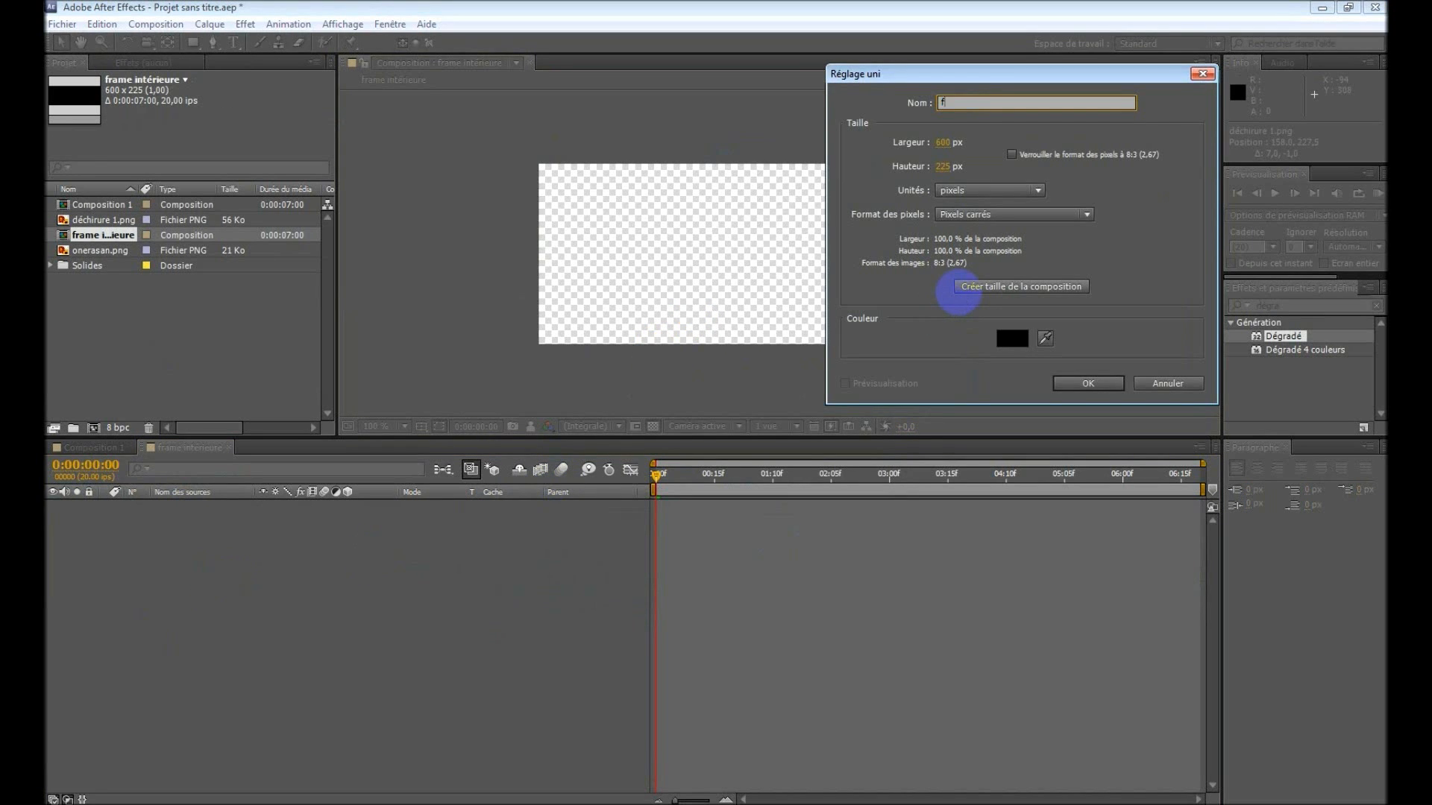
{"action": "type", "text": "ond"}
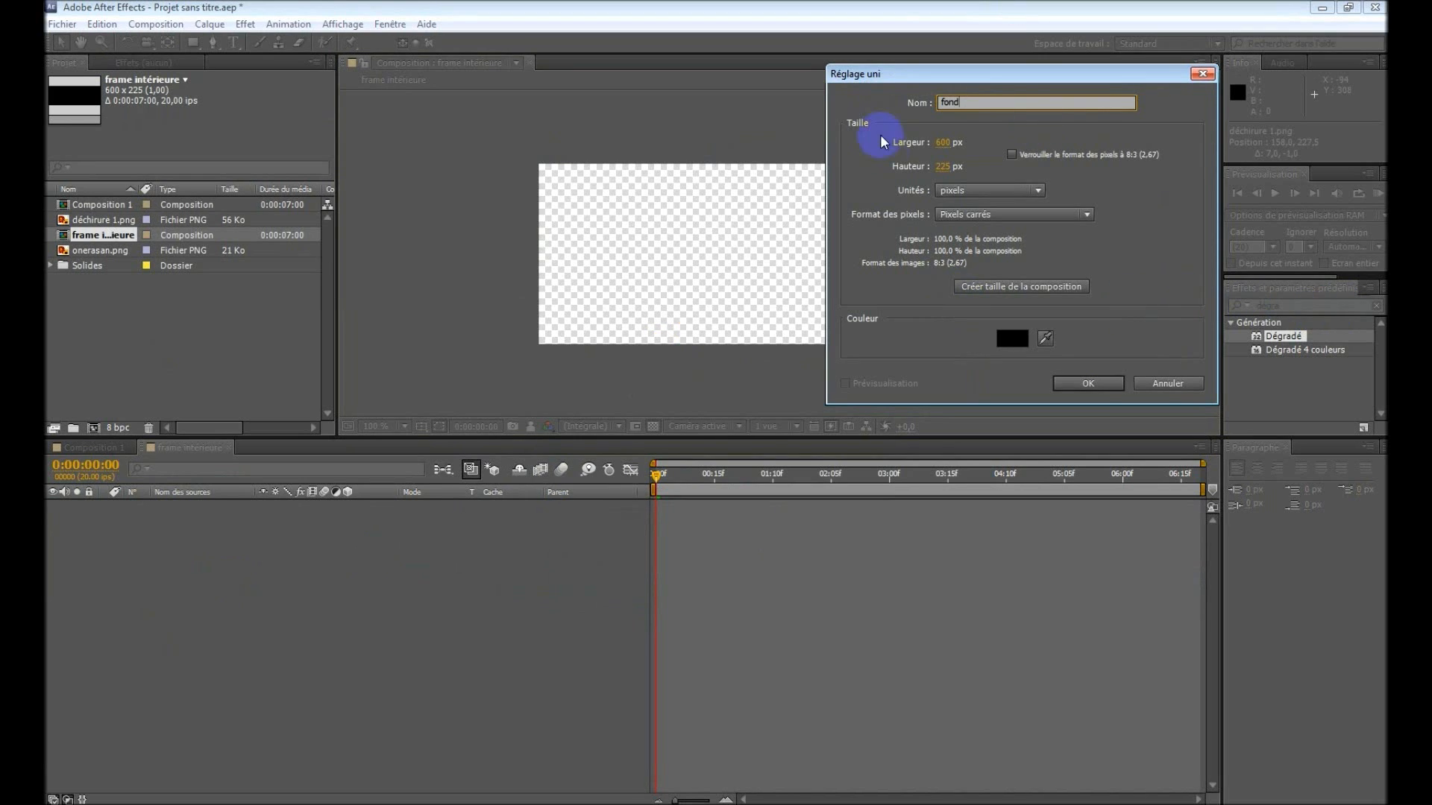
{"action": "left_click", "coordinate": [1109, 386]}
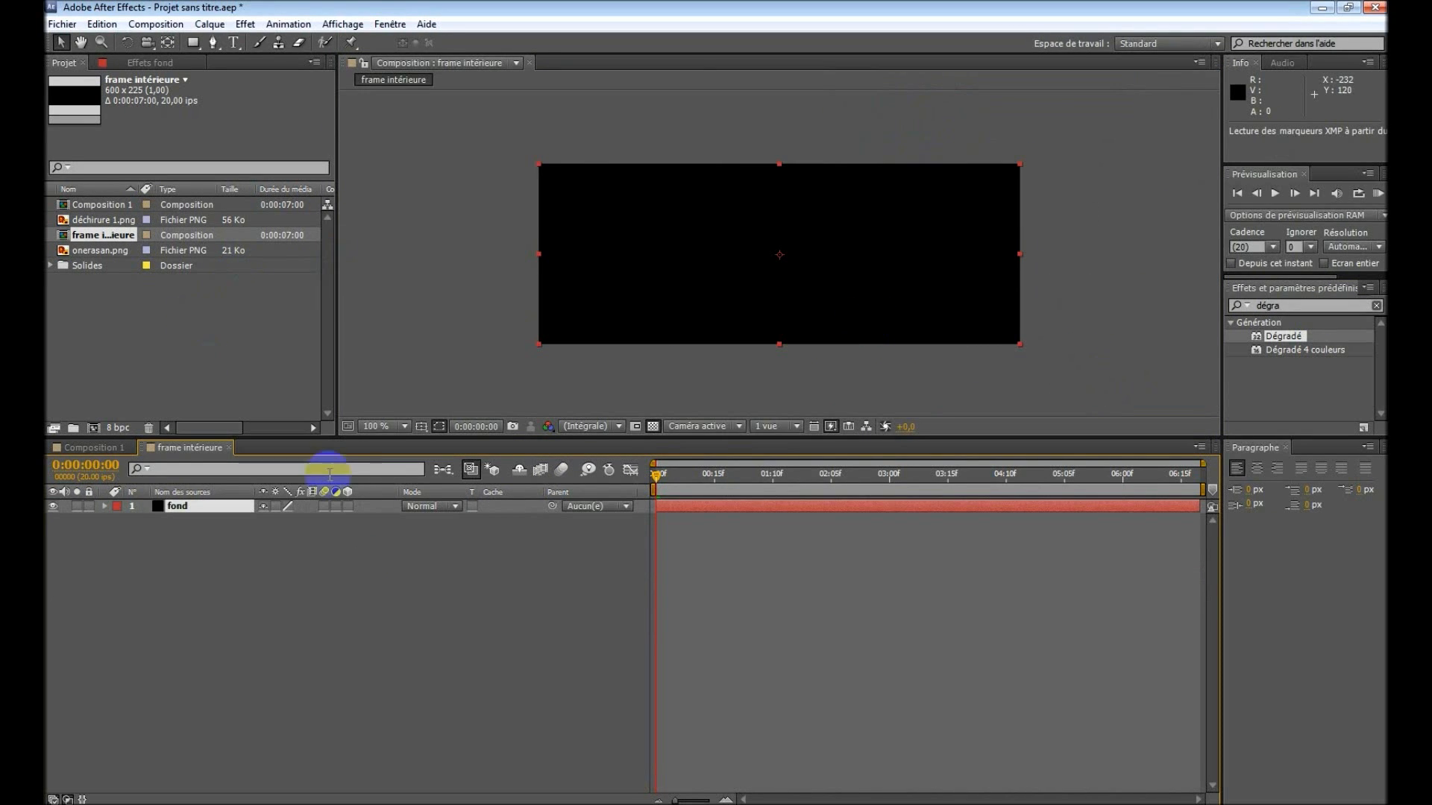
Apply a Dégradé effect of type Radial to the fond layer, starting at 300, 113 and ending at about 305, 437.
{"action": "left_click_drag", "start_coordinate": [1283, 336], "coordinate": [776, 252]}
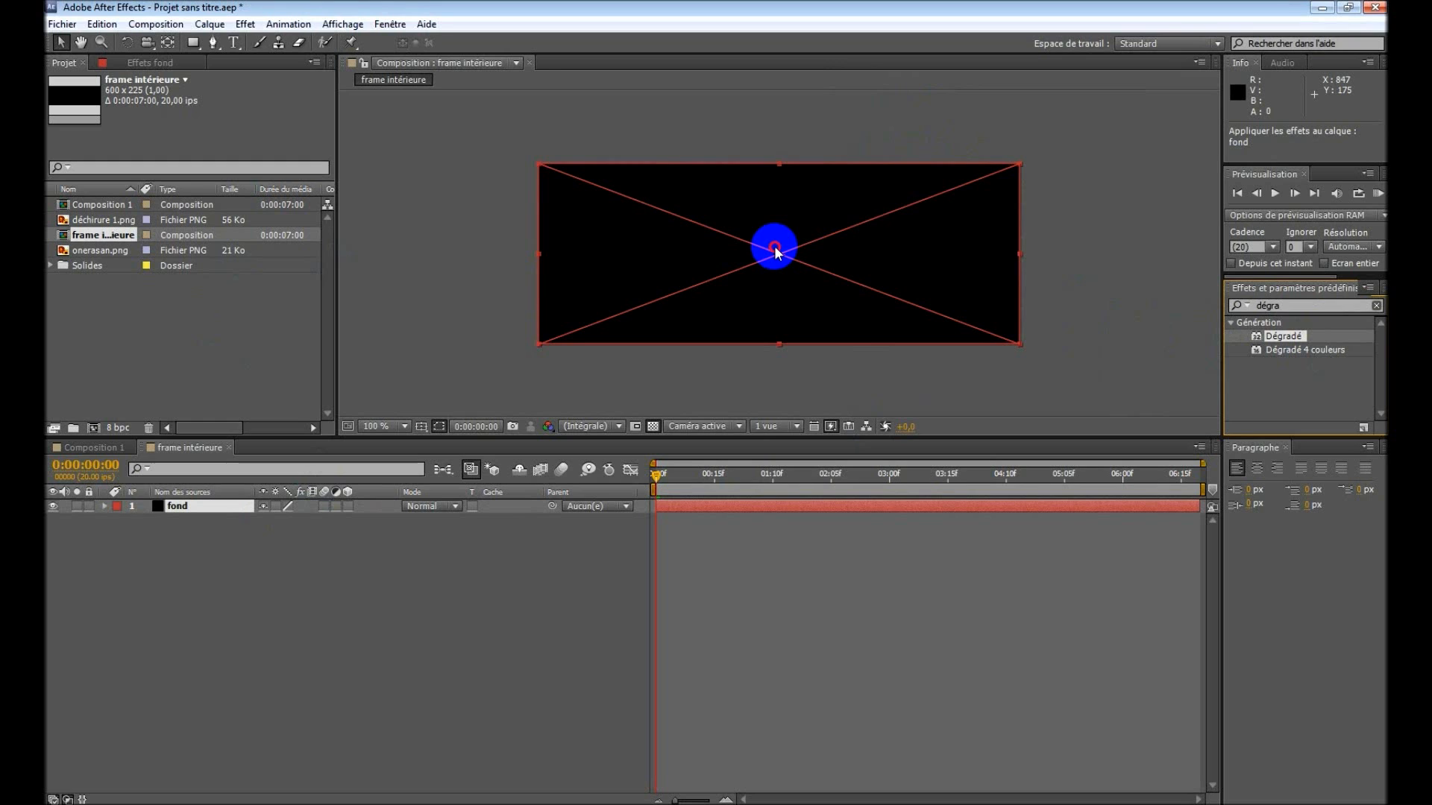
{"action": "left_click_drag", "start_coordinate": [775, 252], "coordinate": [776, 252]}
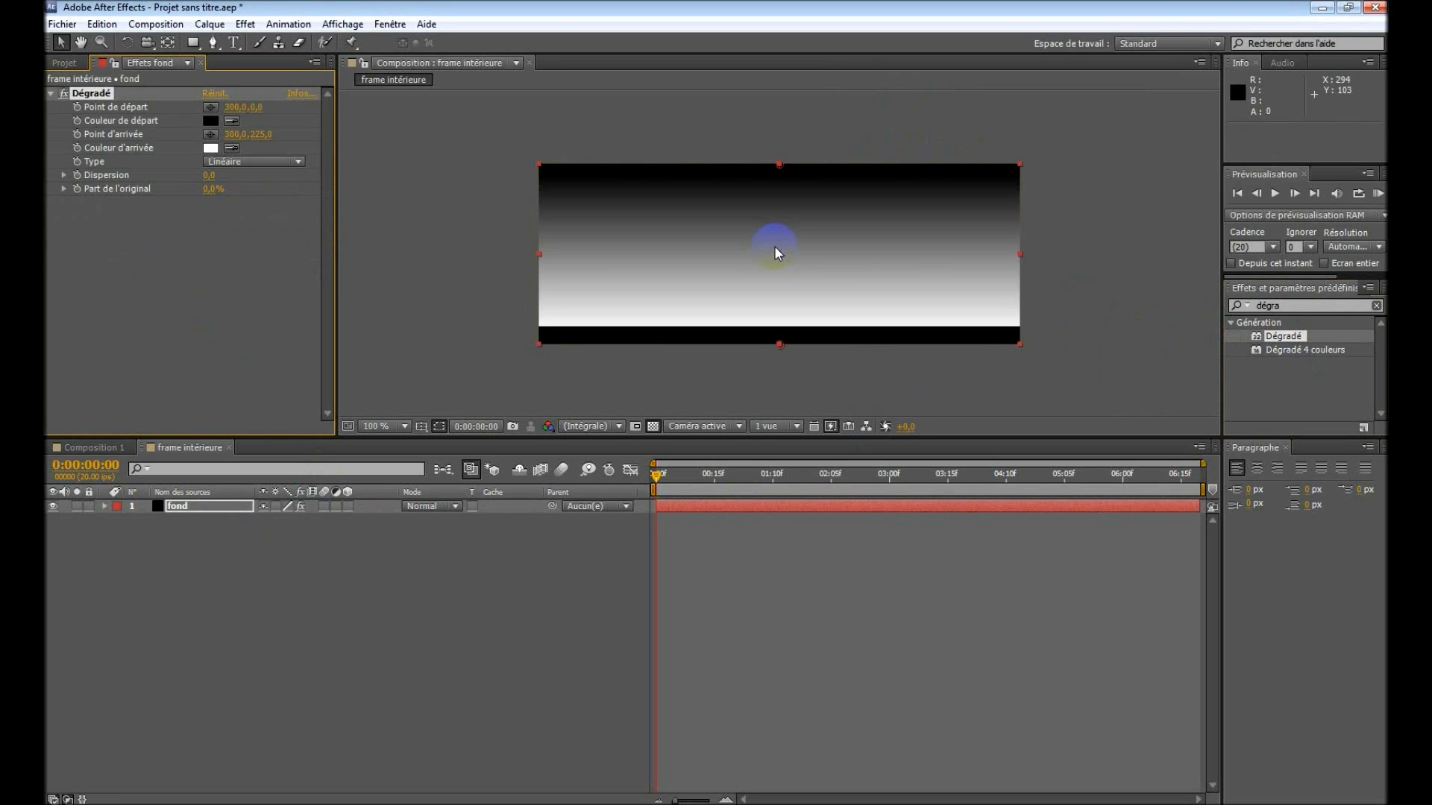
{"action": "left_click", "coordinate": [282, 162]}
{"action": "left_click", "coordinate": [268, 195]}
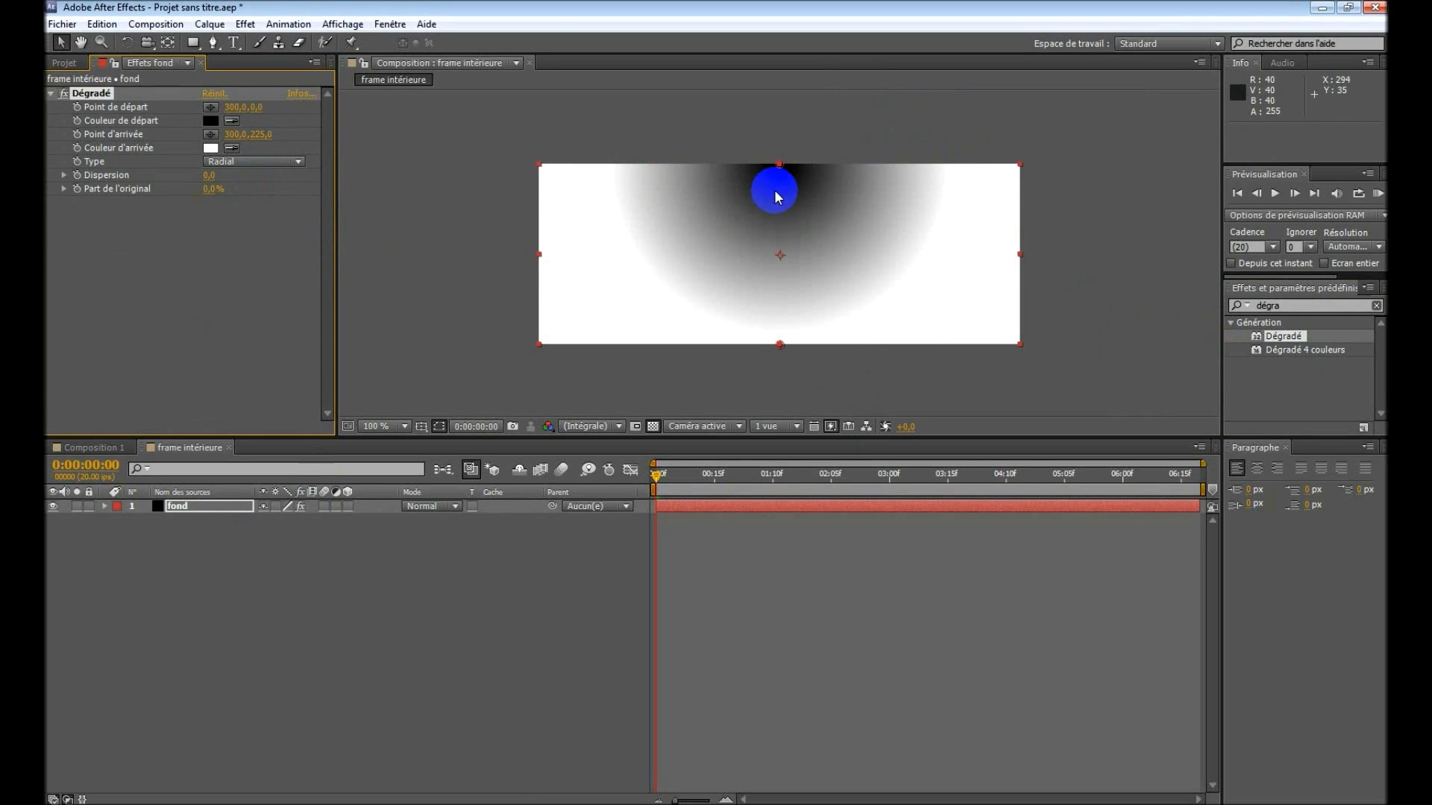
{"action": "left_click_drag", "start_coordinate": [781, 167], "coordinate": [780, 254]}
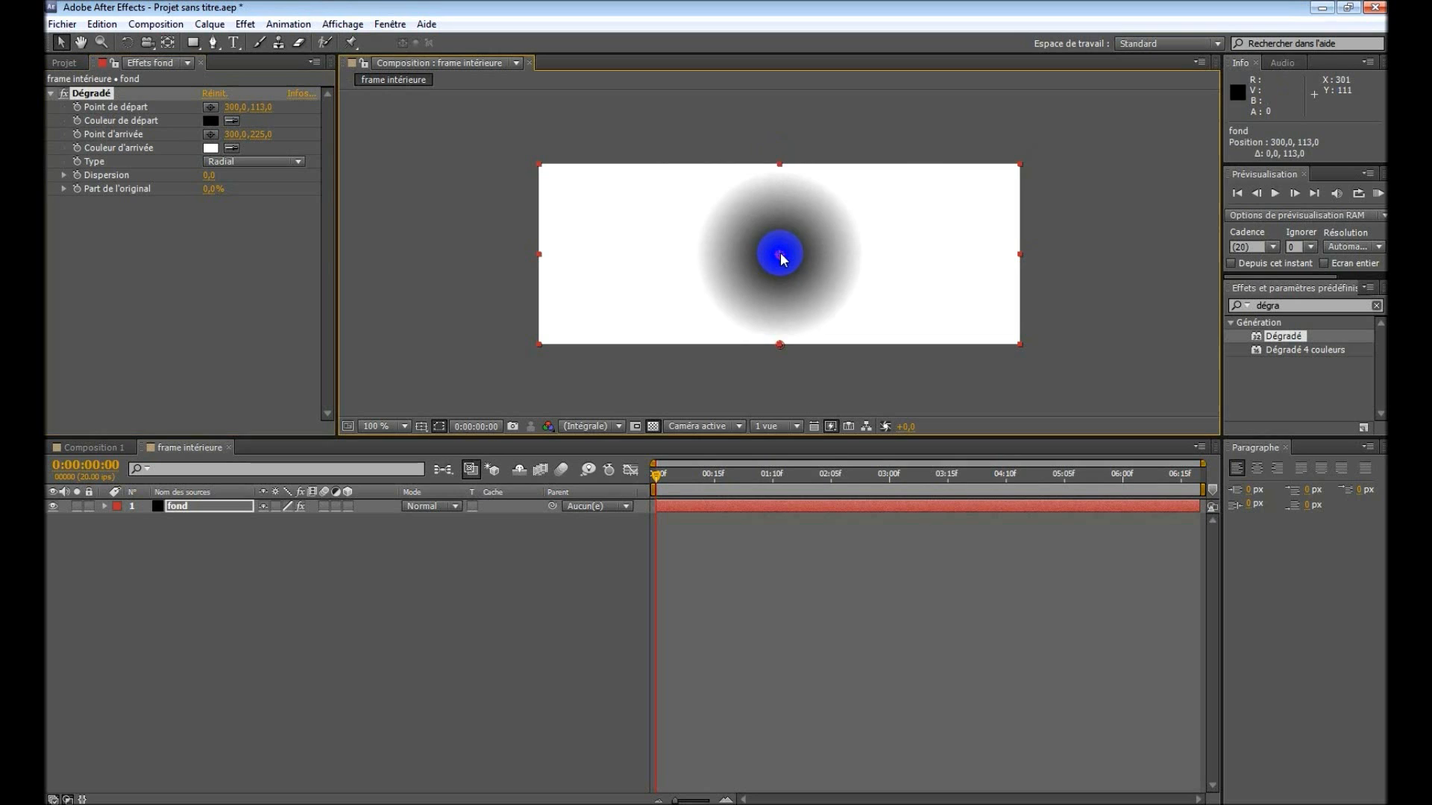
{"action": "left_click_drag", "start_coordinate": [777, 349], "coordinate": [789, 514]}
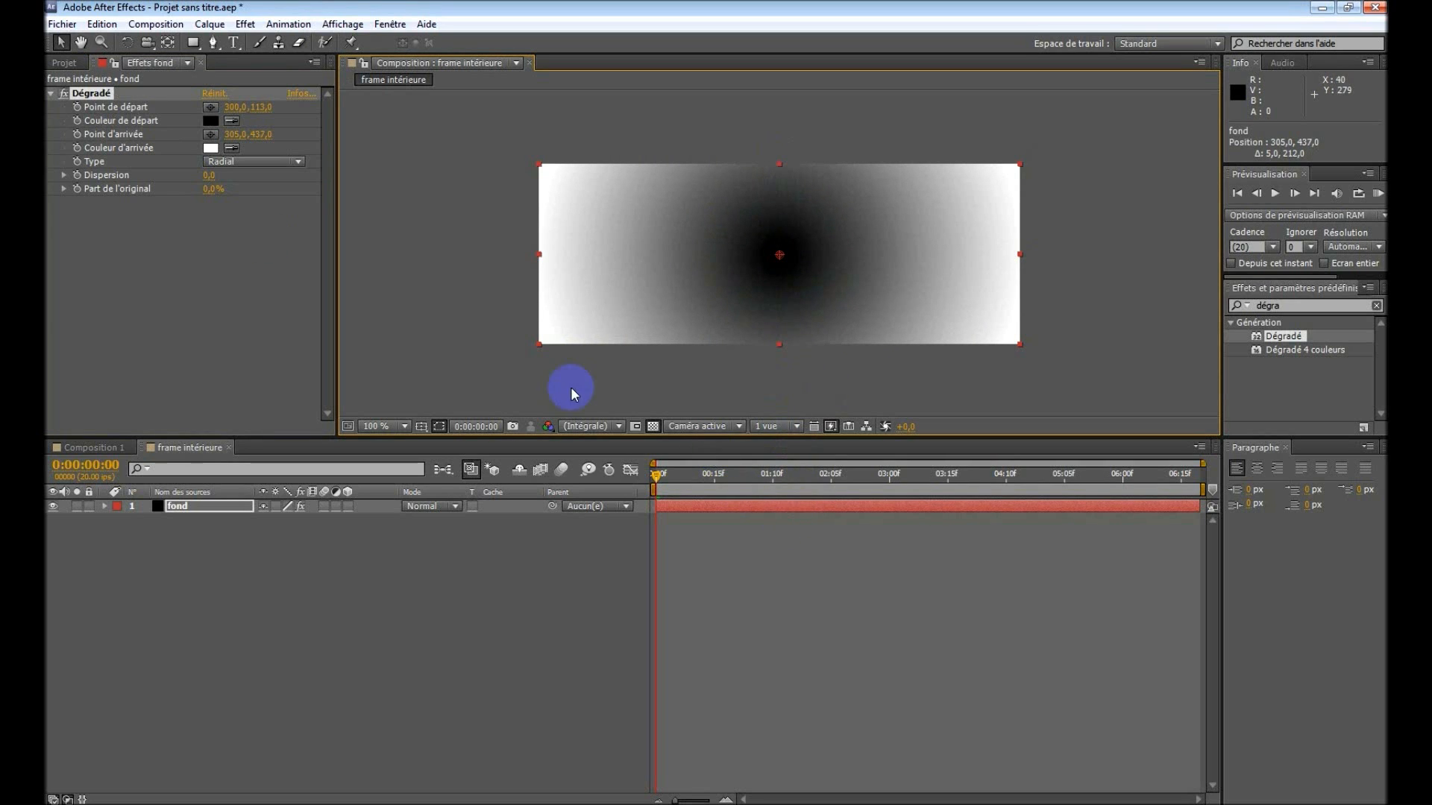
Set the gradient's start colour to light grey DAD9D9 and its end colour to darker grey A8A6A6.
{"action": "left_click", "coordinate": [211, 120]}
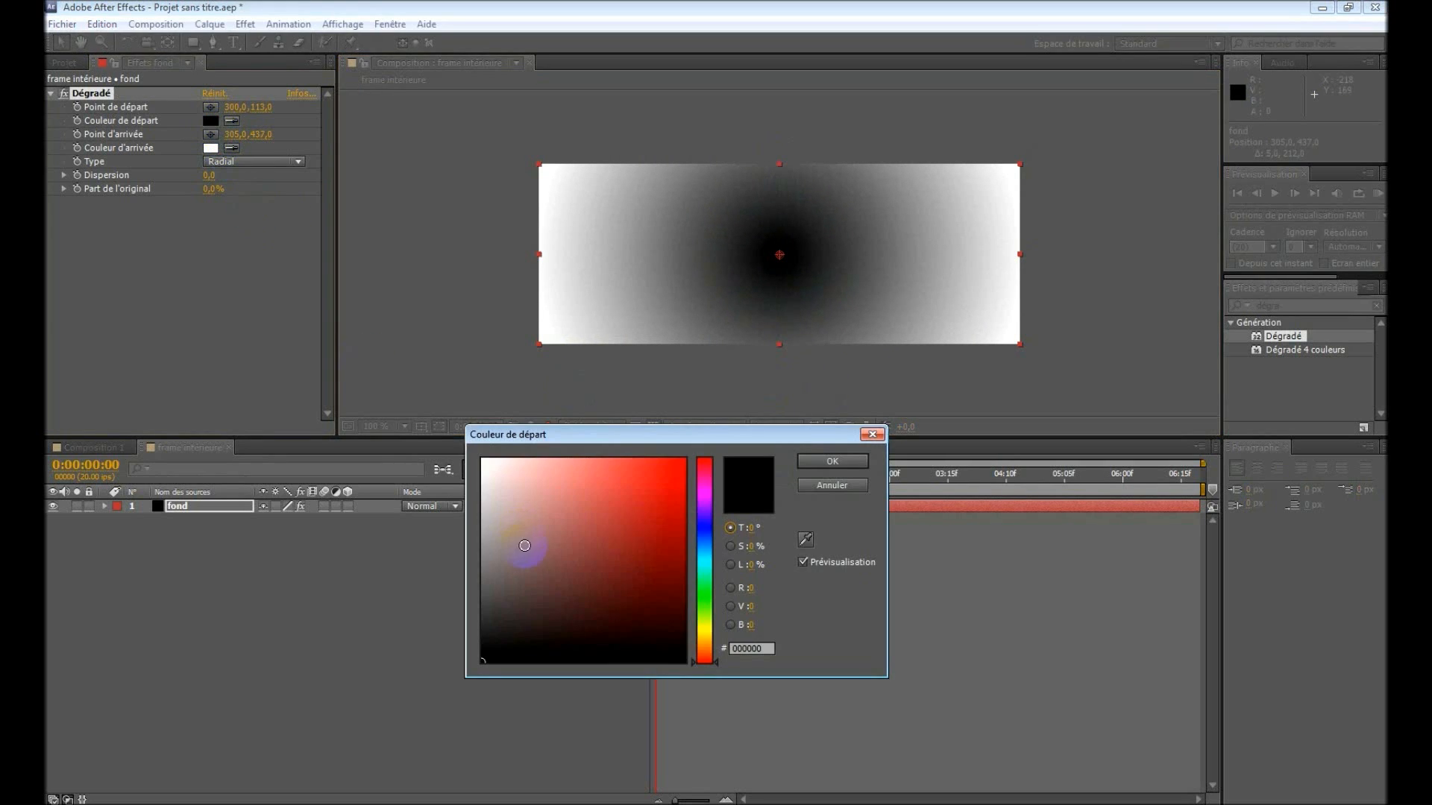
{"action": "left_click", "coordinate": [478, 483]}
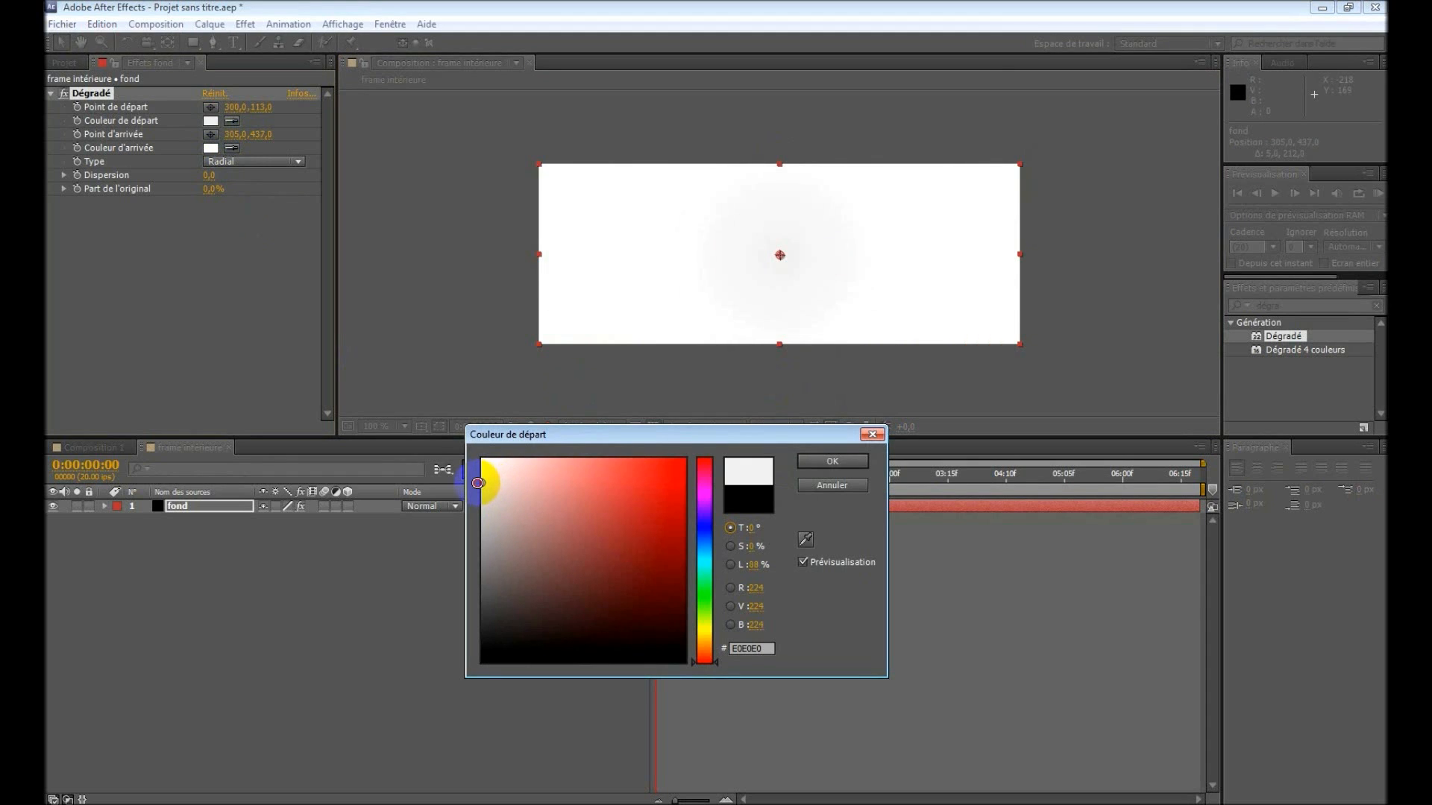
{"action": "left_click", "coordinate": [483, 488]}
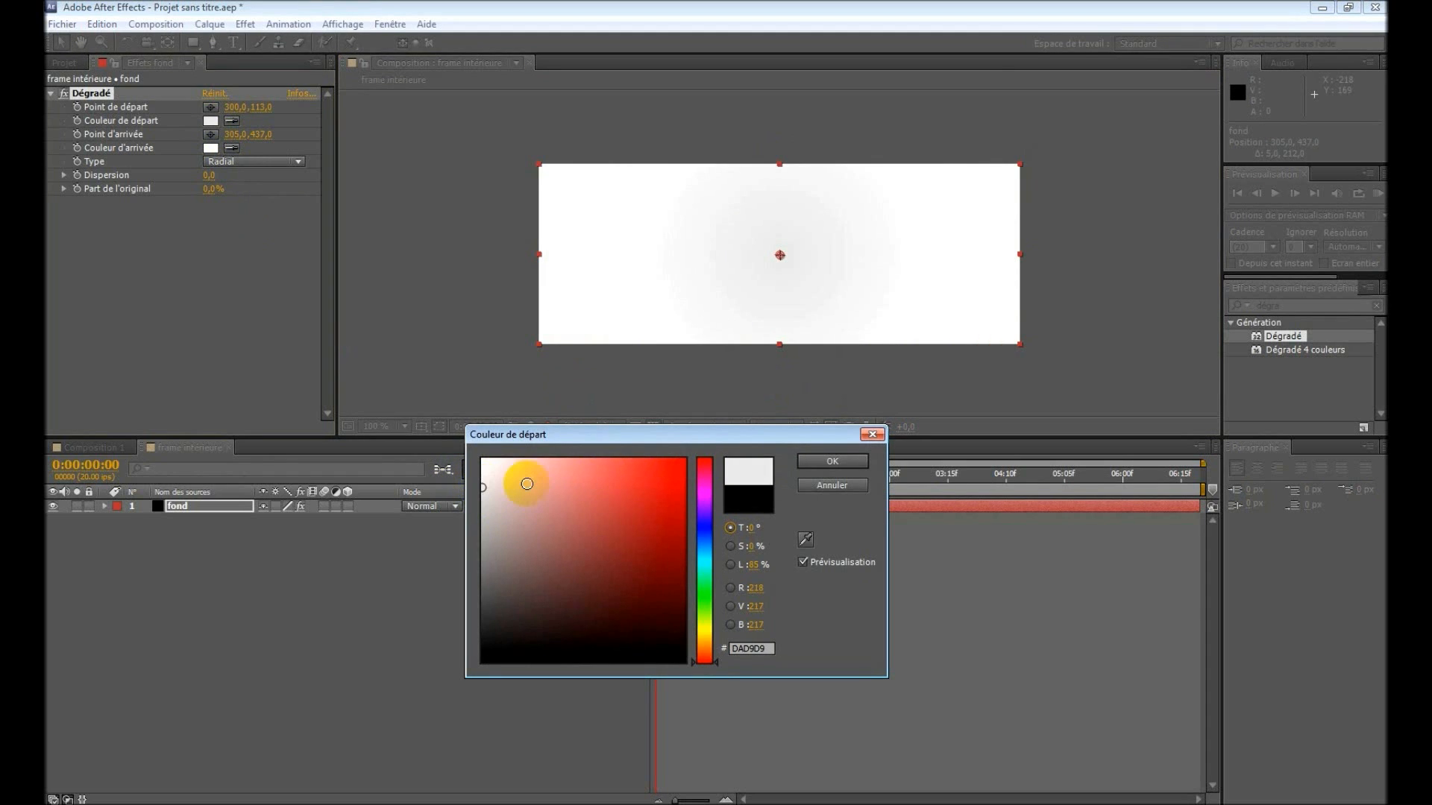
{"action": "left_click", "coordinate": [830, 462]}
{"action": "left_click", "coordinate": [210, 147]}
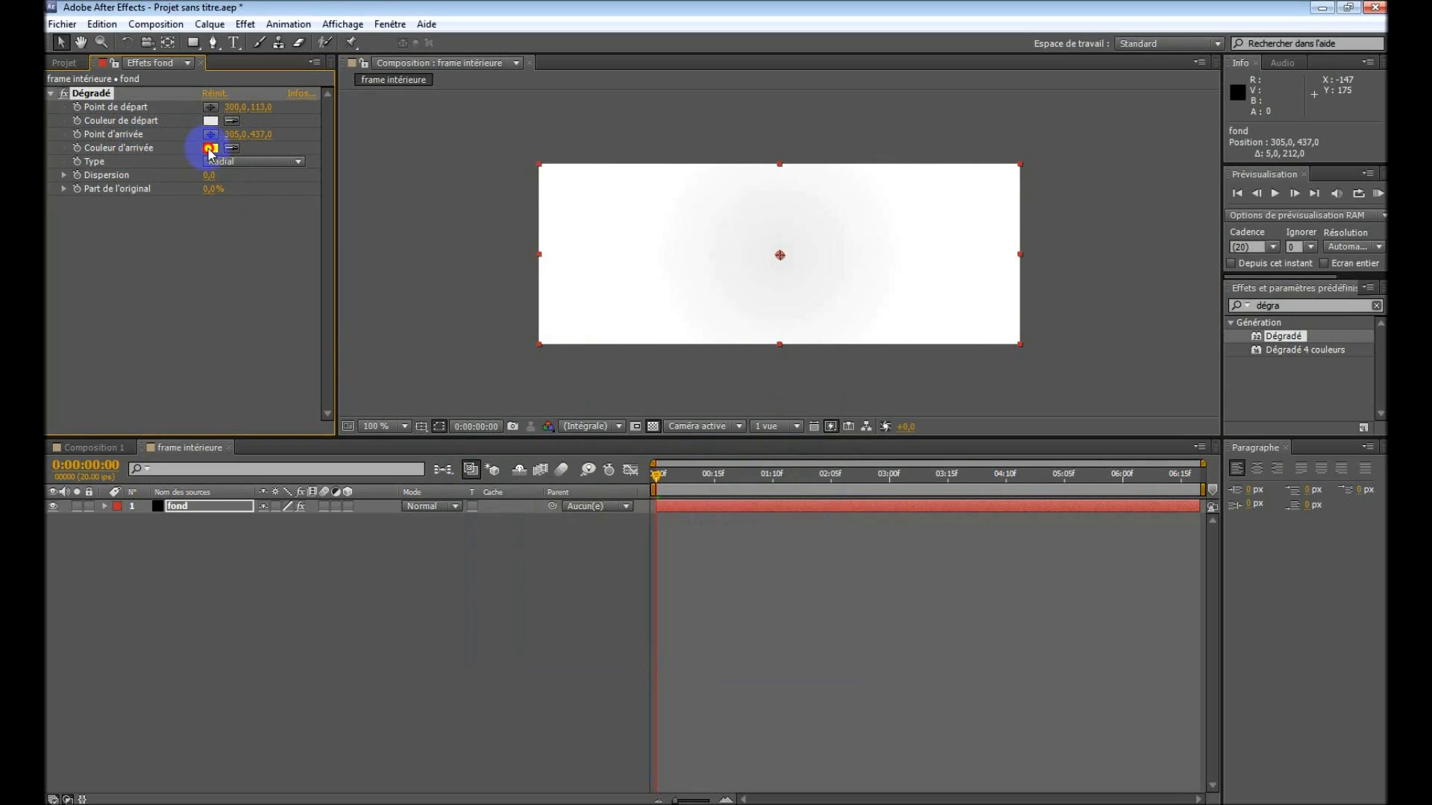
{"action": "left_click", "coordinate": [484, 528]}
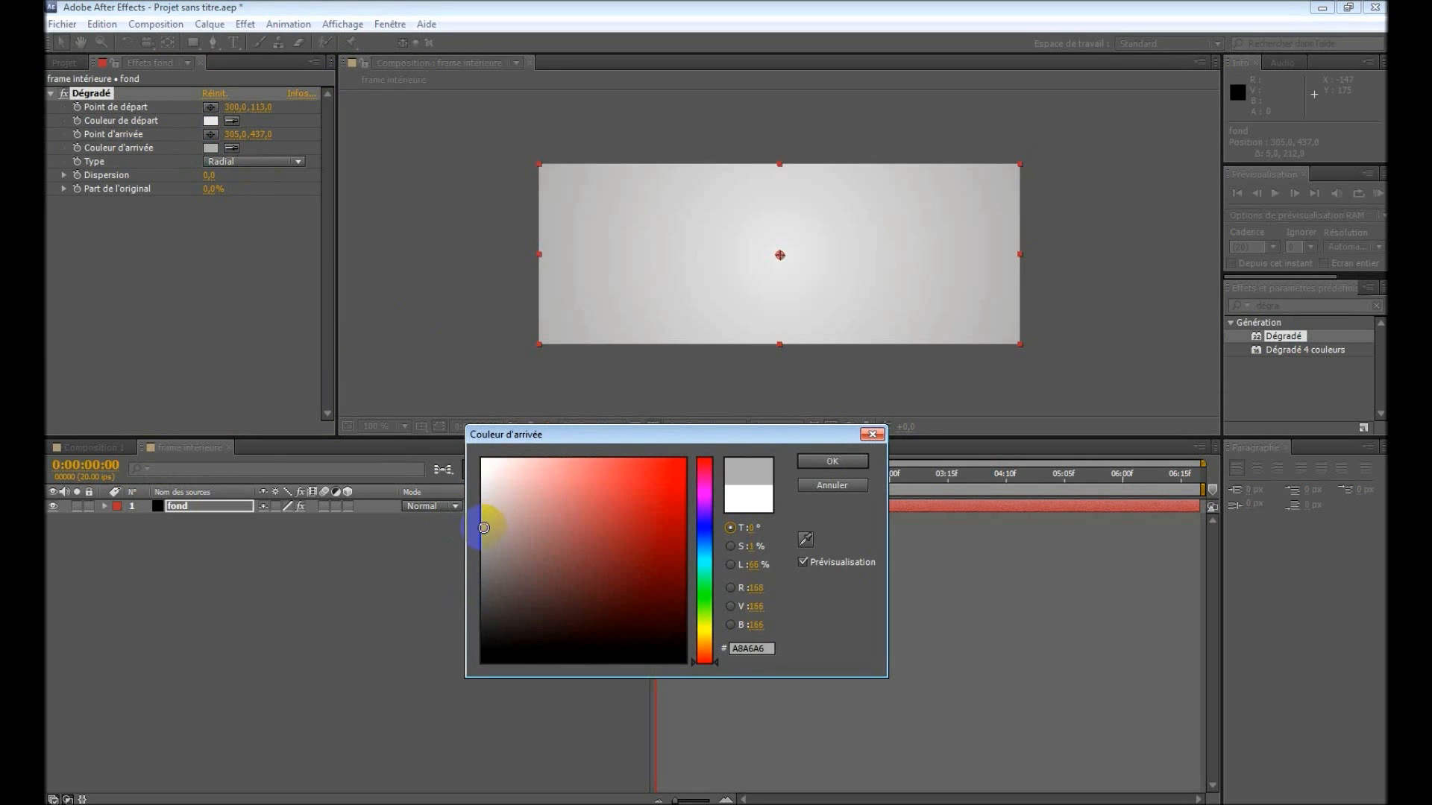
{"action": "left_click", "coordinate": [824, 461]}
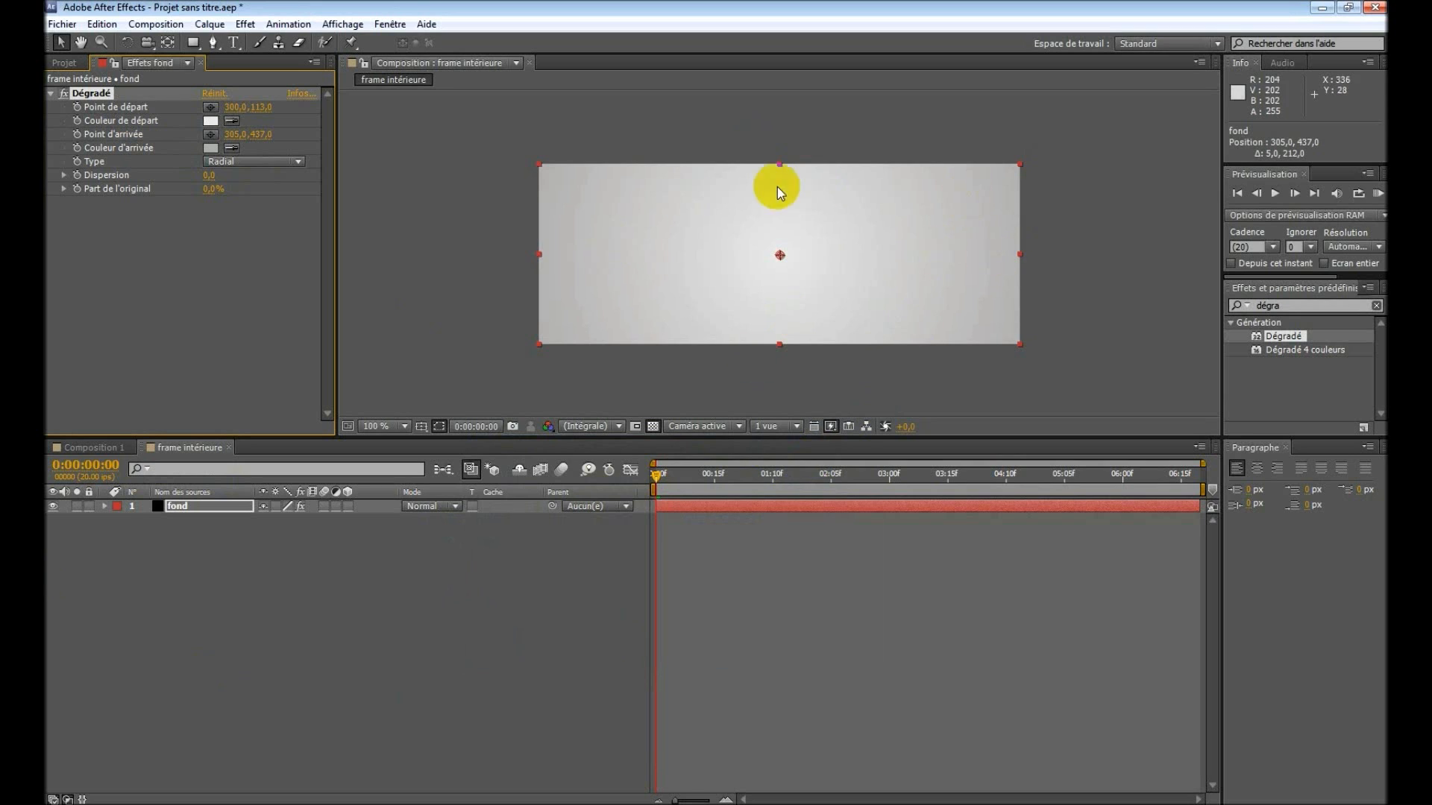
Add Composition 1 as a layer above fond in the frame intérieure composition.
{"action": "left_click", "coordinate": [78, 65]}
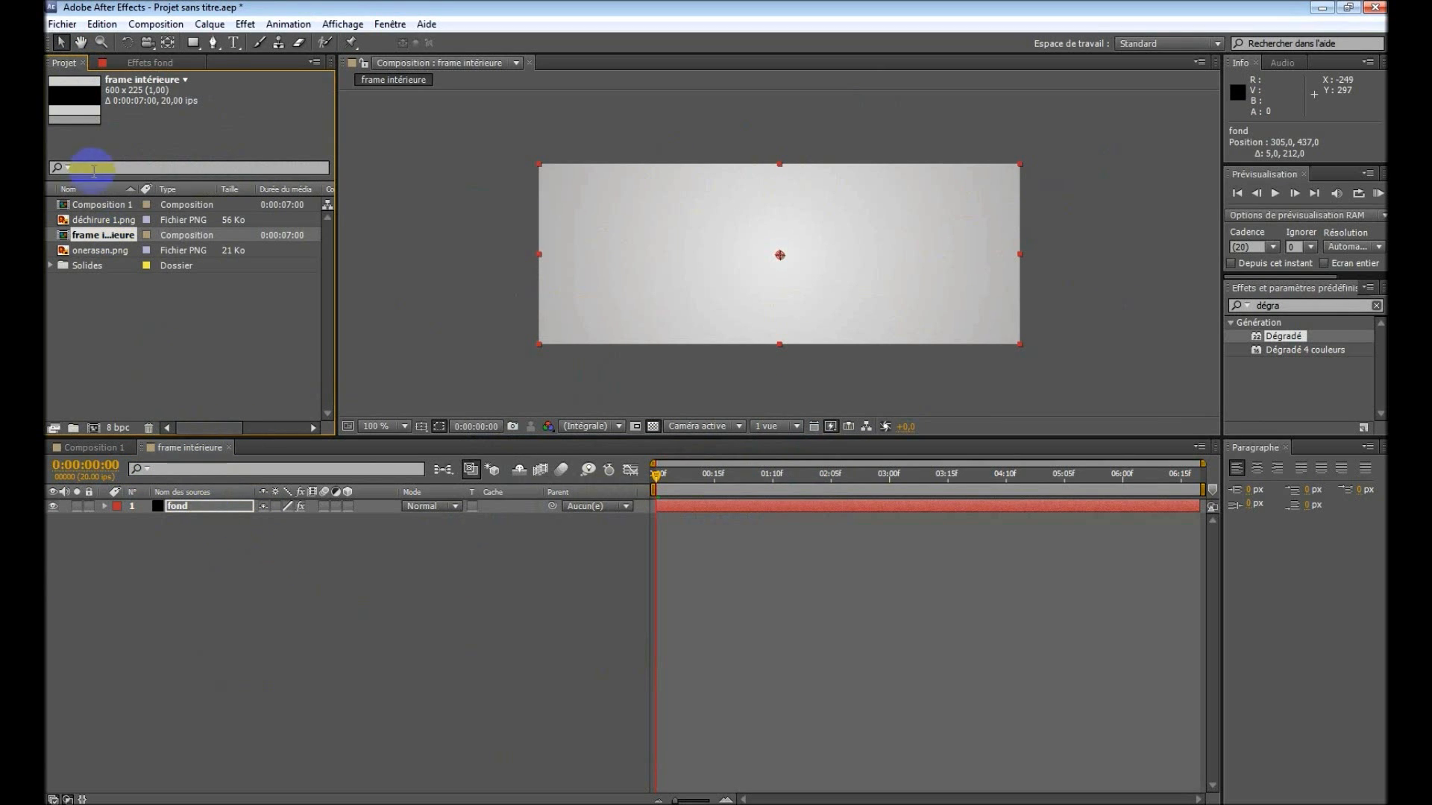
{"action": "left_click", "coordinate": [97, 204]}
{"action": "key", "text": "ctrl+slash"}
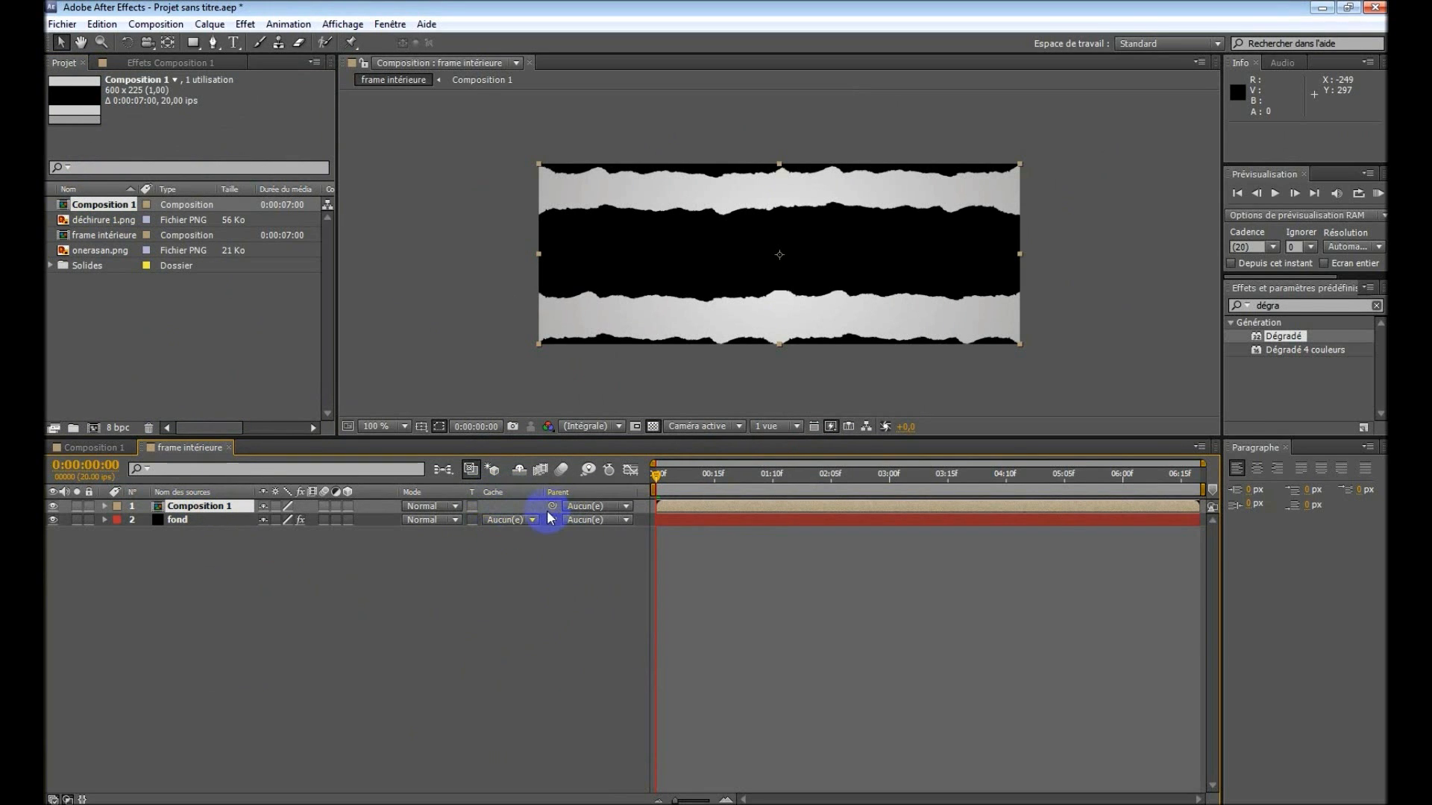
Toggle the timeline's blending mode and track matte columns off and back on.
{"action": "left_click", "coordinate": [67, 798]}
{"action": "left_click", "coordinate": [67, 798]}
{"action": "left_click", "coordinate": [68, 799]}
{"action": "left_click", "coordinate": [68, 799]}
{"action": "left_click", "coordinate": [67, 799]}
{"action": "left_click", "coordinate": [67, 799]}
Set the fond layer's track matte to Alpha Composition 1.
{"action": "left_click", "coordinate": [522, 519]}
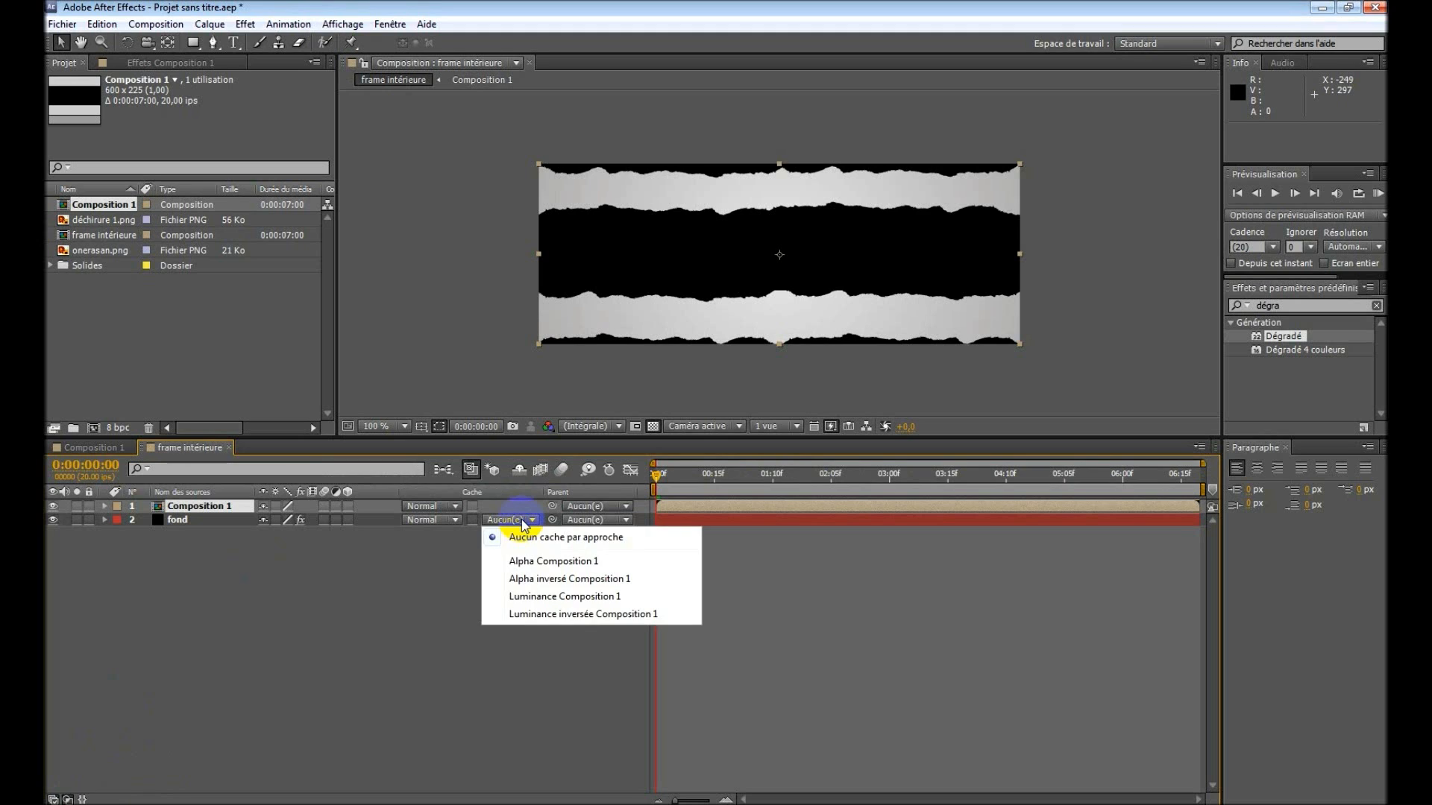
{"action": "left_click", "coordinate": [530, 561]}
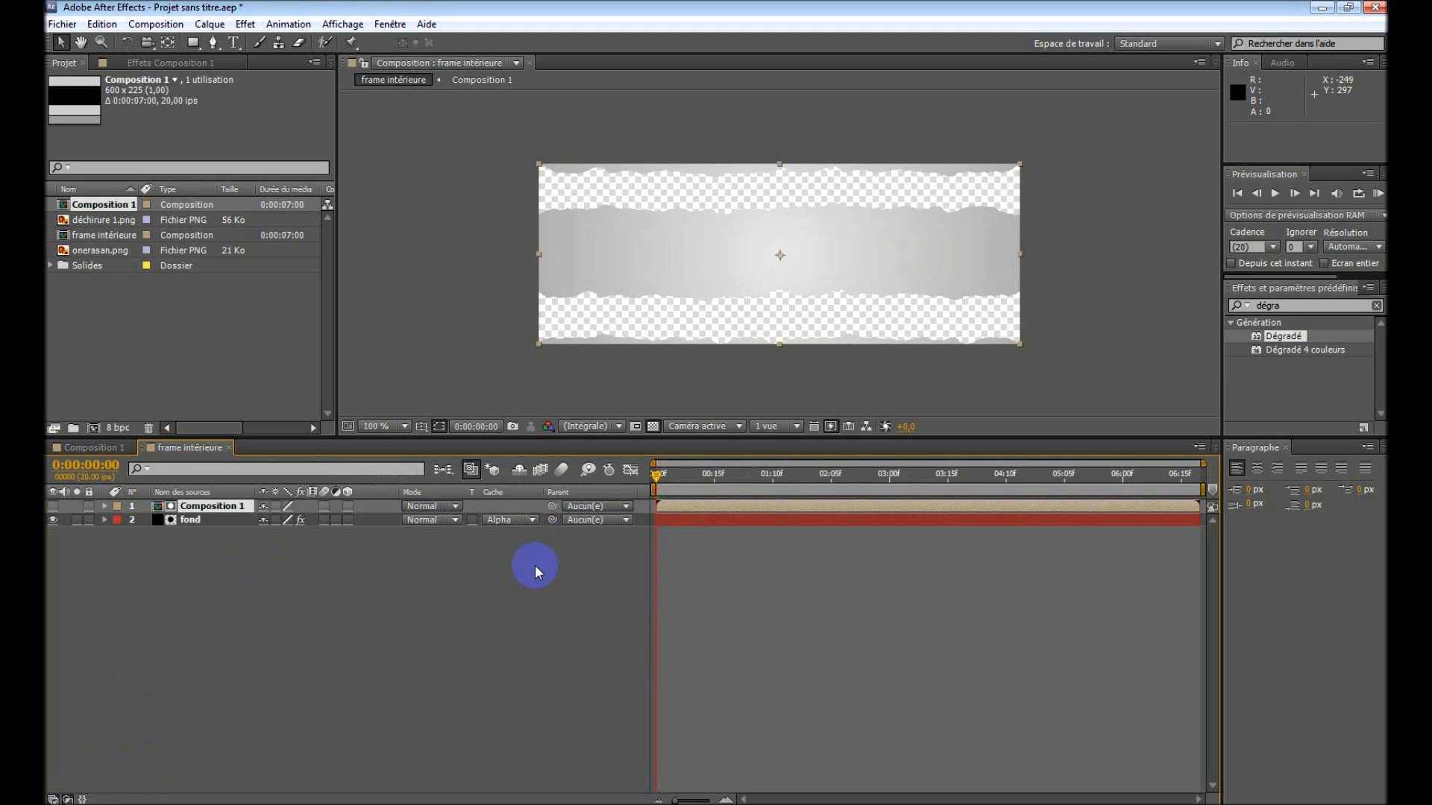
Duplicate the frame intérieure composition in the project and rename the copy "frame extérieure".
{"action": "left_click", "coordinate": [110, 237]}
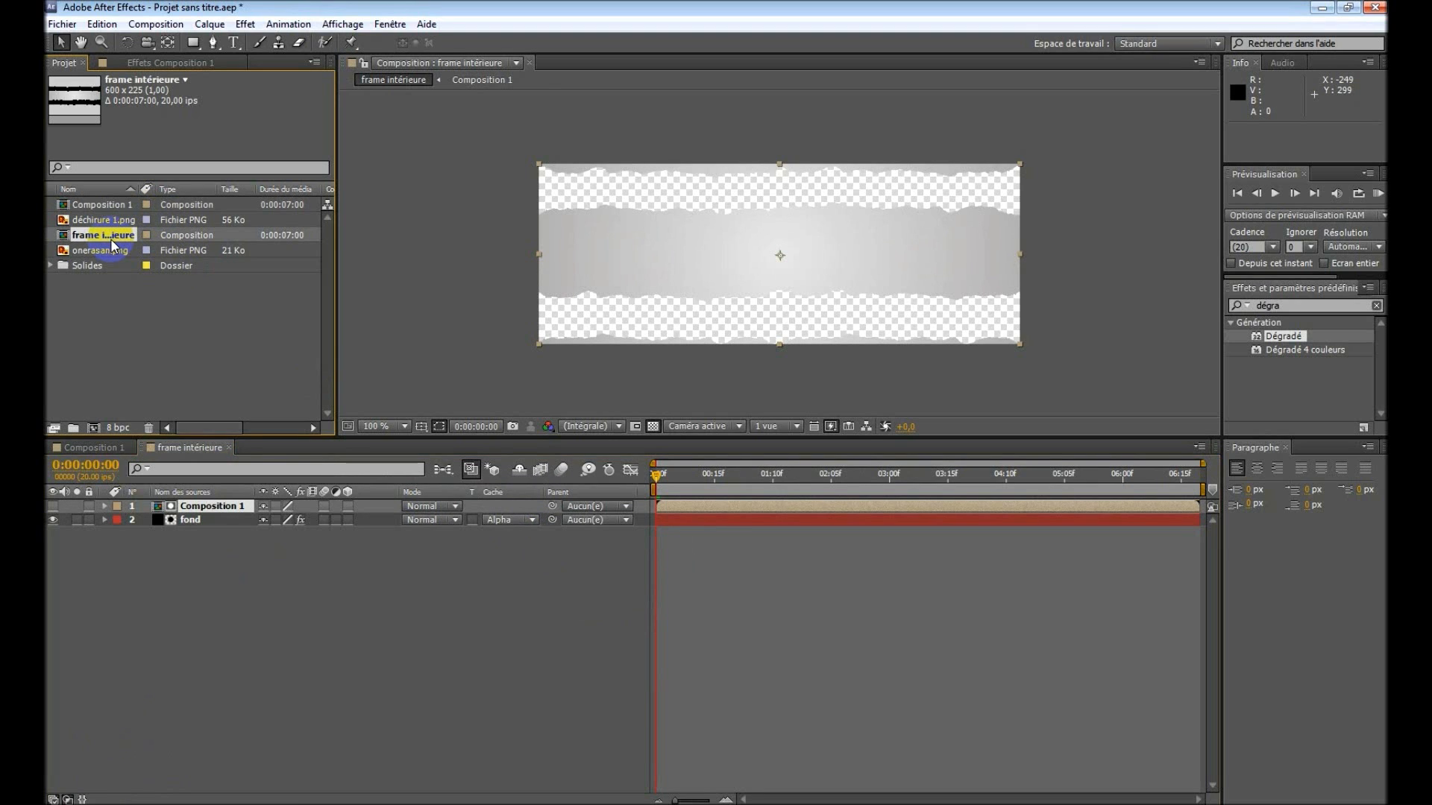
{"action": "key", "text": "ctrl+d"}
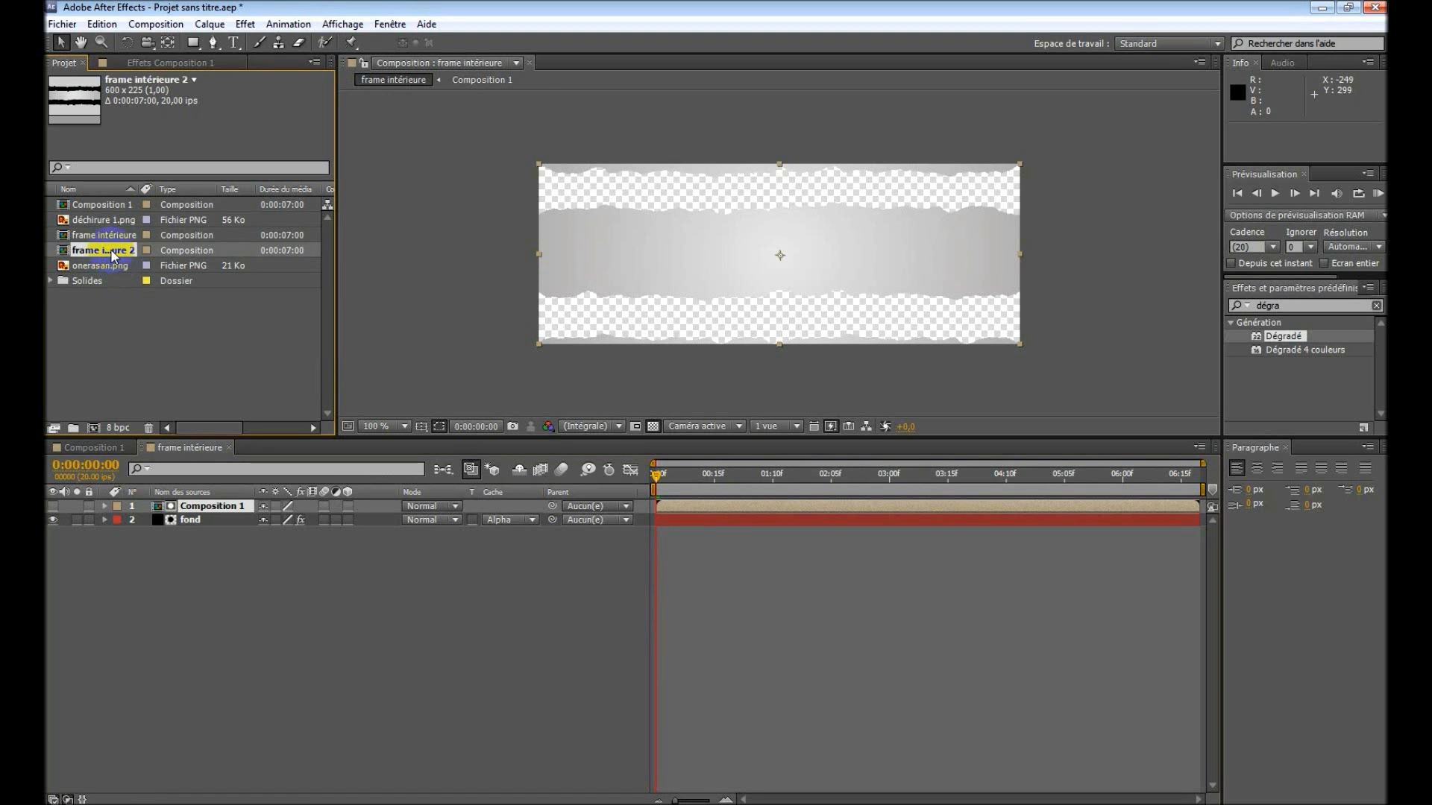
{"action": "key", "text": "Return"}
{"action": "left_click_drag", "start_coordinate": [88, 250], "coordinate": [210, 255]}
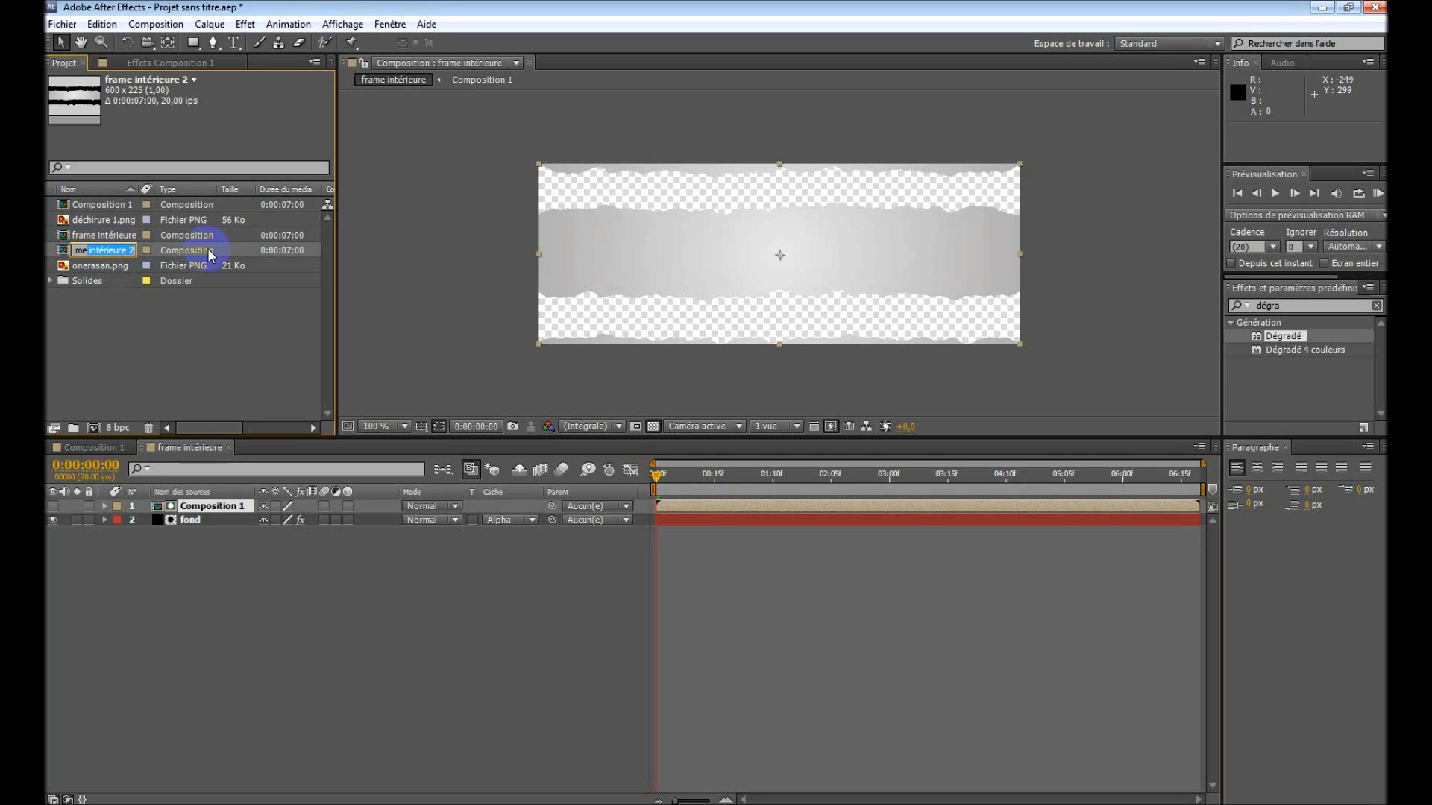
{"action": "key", "text": "BackSpace"}
{"action": "type", "text": "extérieure"}
{"action": "left_click", "coordinate": [108, 321]}
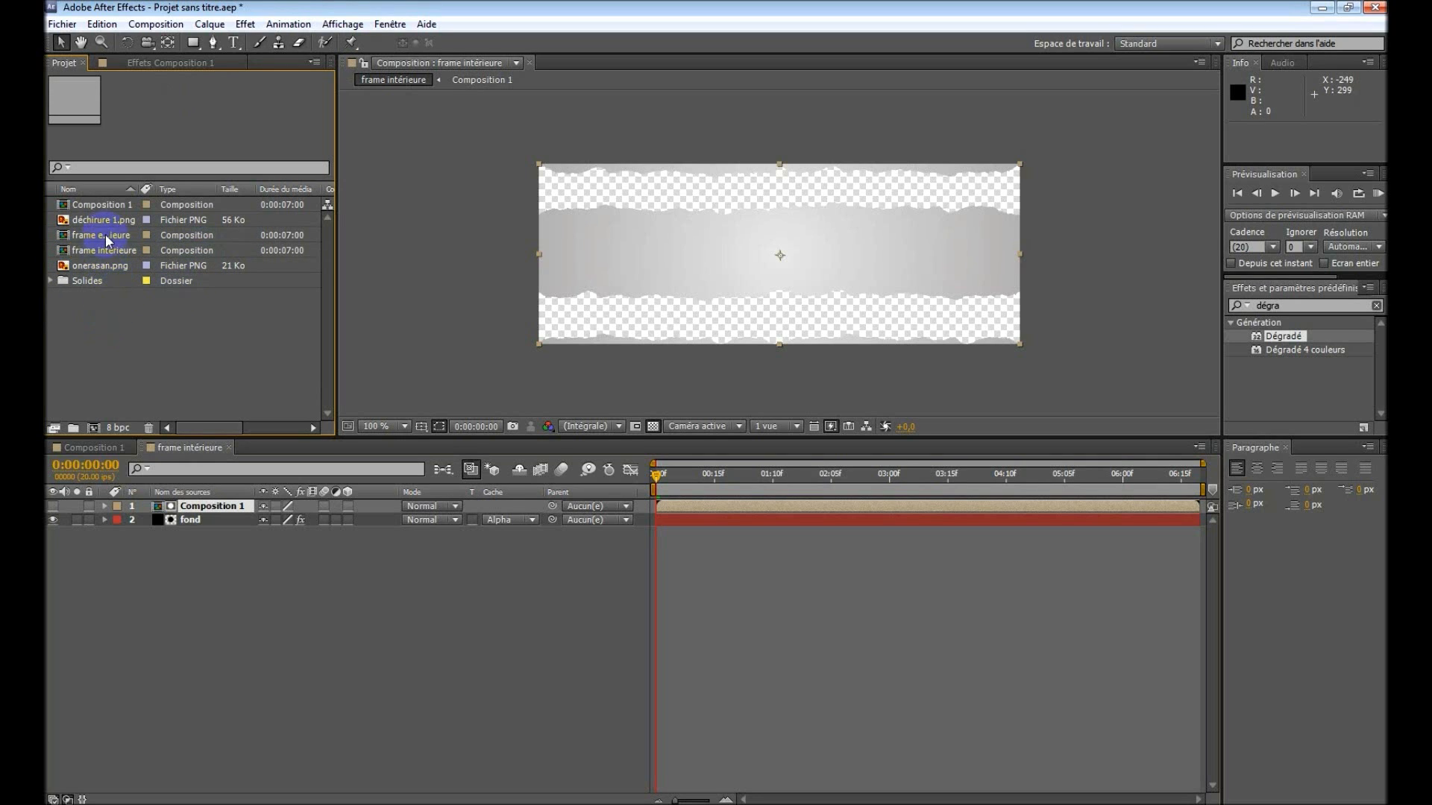
Open the frame extérieure composition and set its fond layer's track matte to Alpha inversé Composition 1.
{"action": "double_click", "coordinate": [104, 235]}
{"action": "left_click", "coordinate": [316, 522]}
{"action": "left_click", "coordinate": [500, 533]}
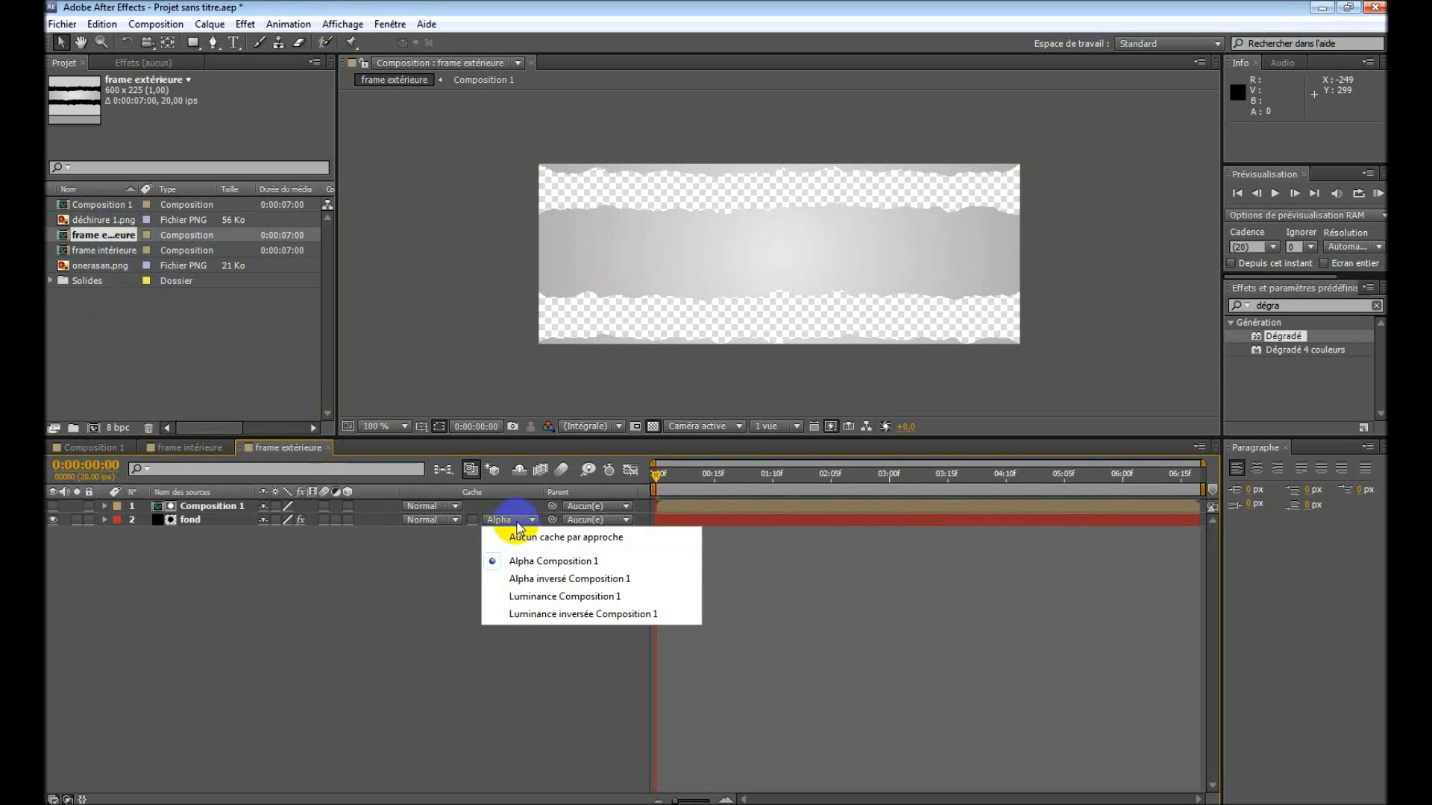
{"action": "left_click", "coordinate": [582, 586]}
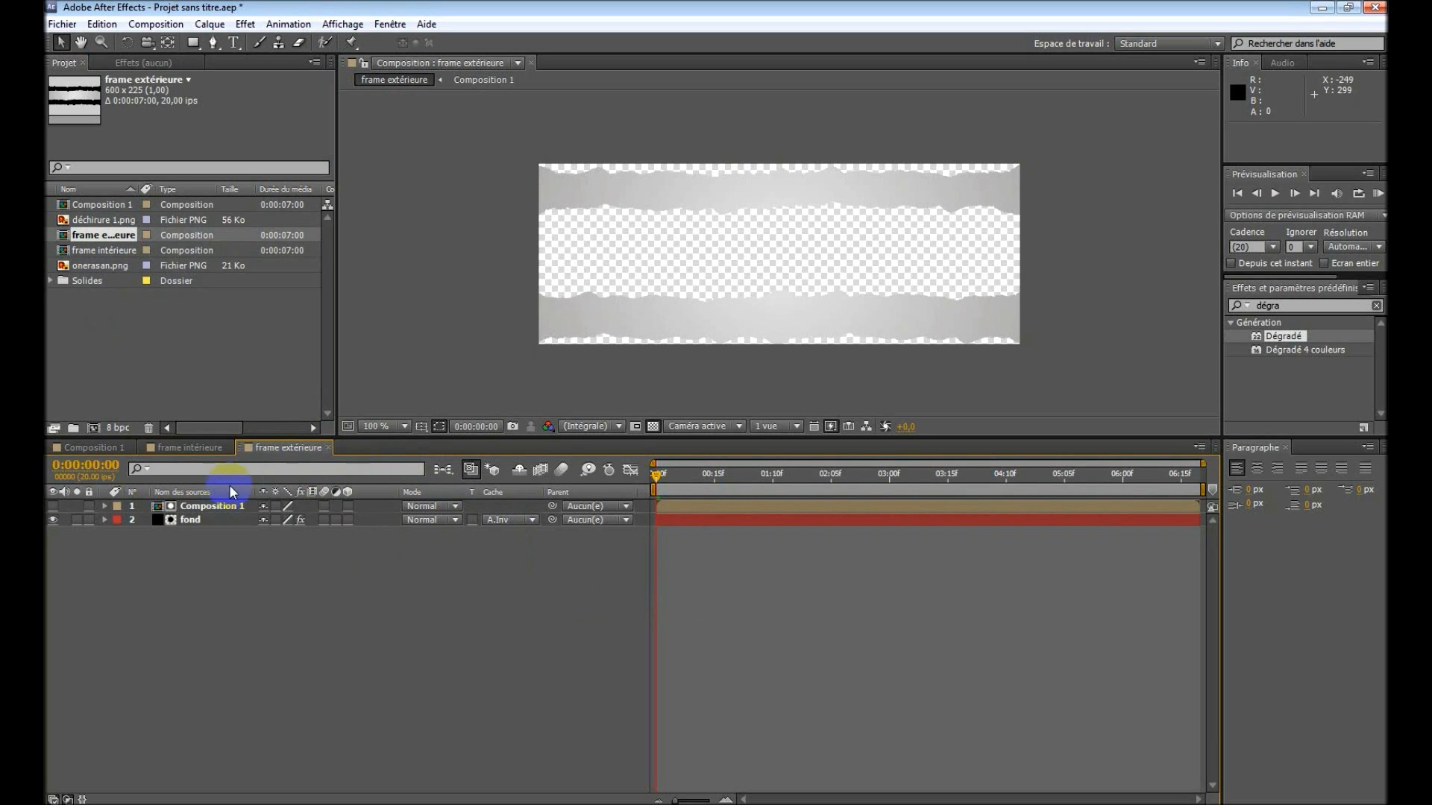
Create a new 600 x 225 px composition named "frame finale".
{"action": "left_click", "coordinate": [155, 24]}
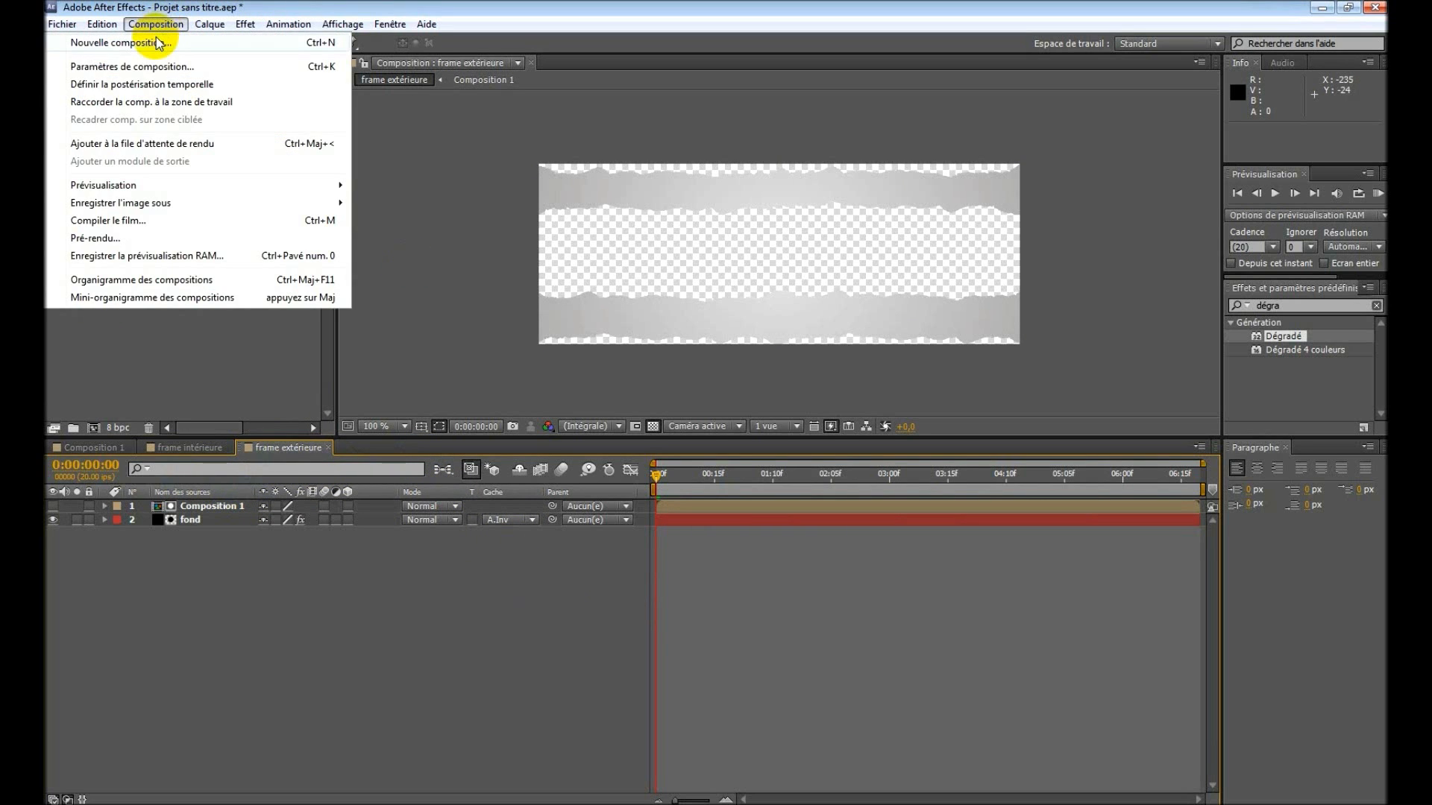
{"action": "left_click", "coordinate": [158, 42]}
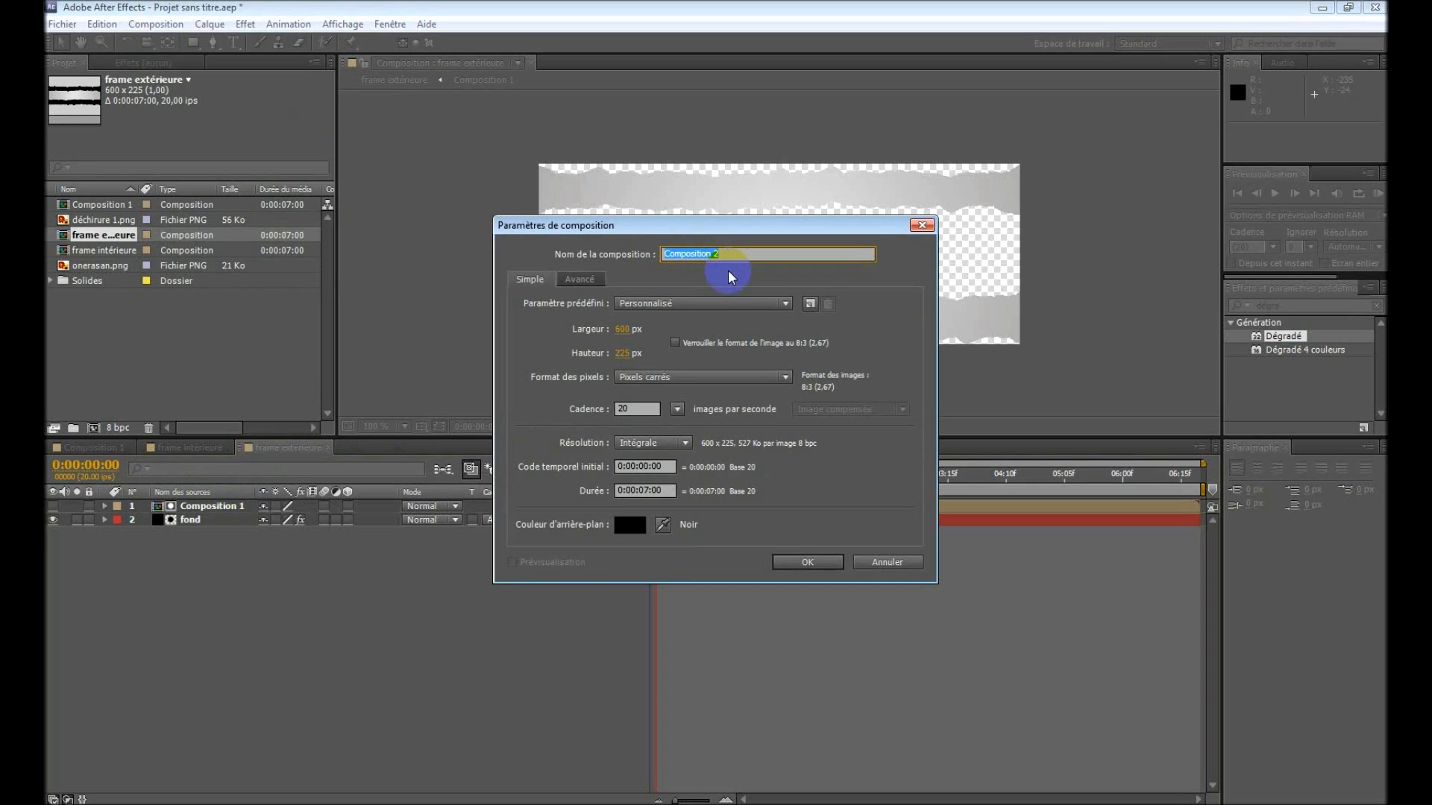
{"action": "type", "text": "frame finale"}
{"action": "left_click", "coordinate": [805, 563]}
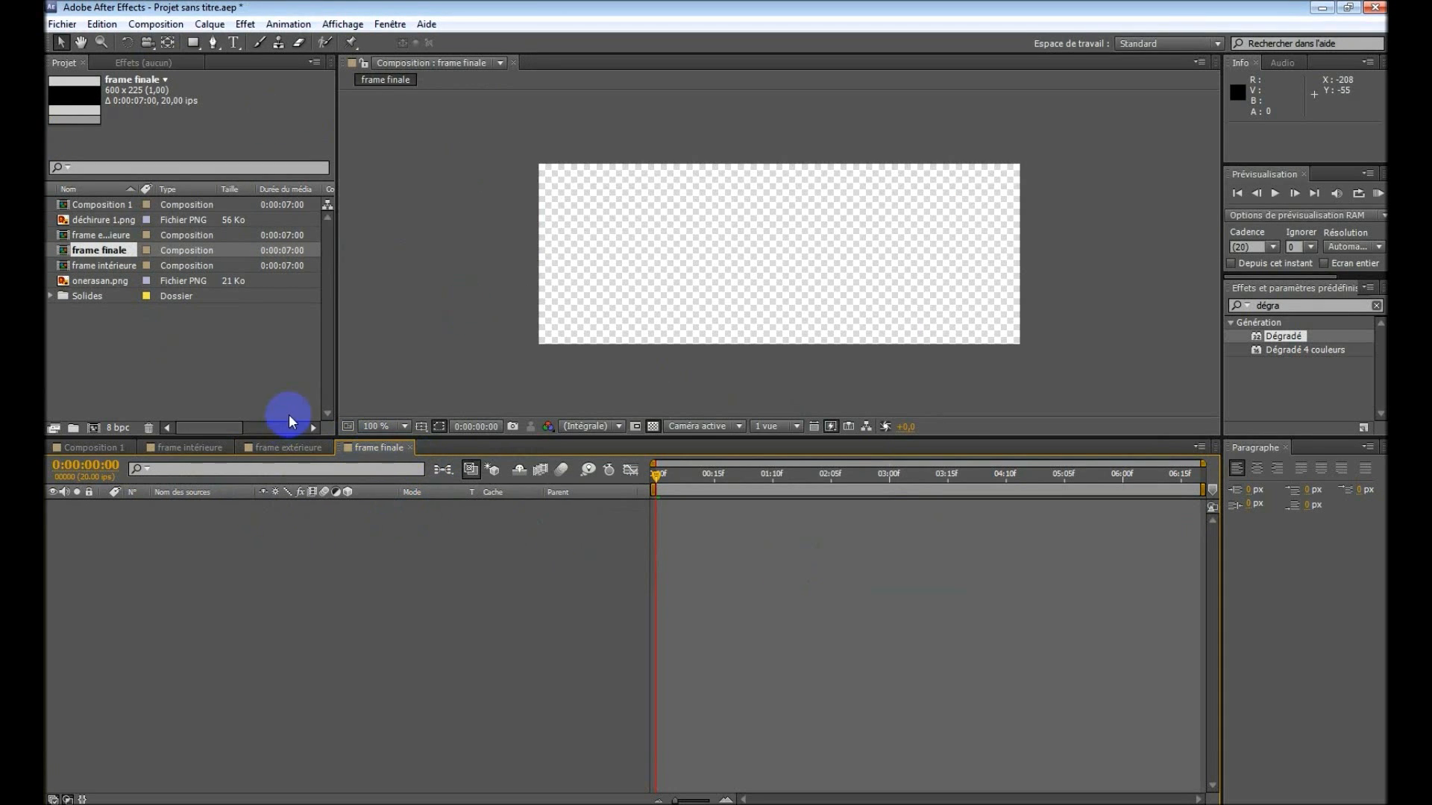
Add the fond solid to frame finale with onerasan.png above it, and hide the fond layer.
{"action": "left_click", "coordinate": [52, 295]}
{"action": "left_click_drag", "start_coordinate": [91, 311], "coordinate": [222, 592]}
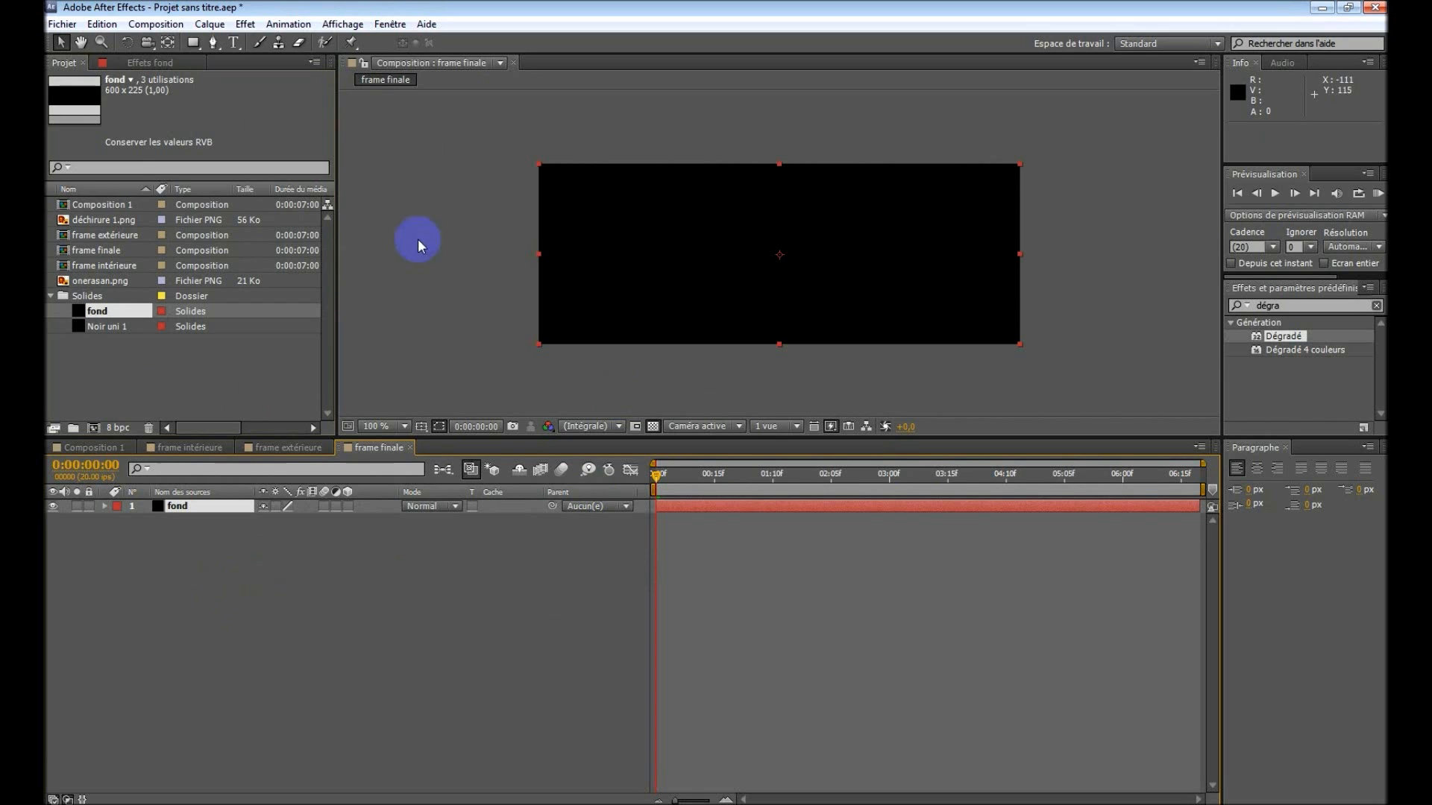
{"action": "left_click", "coordinate": [51, 296]}
{"action": "left_click_drag", "start_coordinate": [103, 280], "coordinate": [192, 505]}
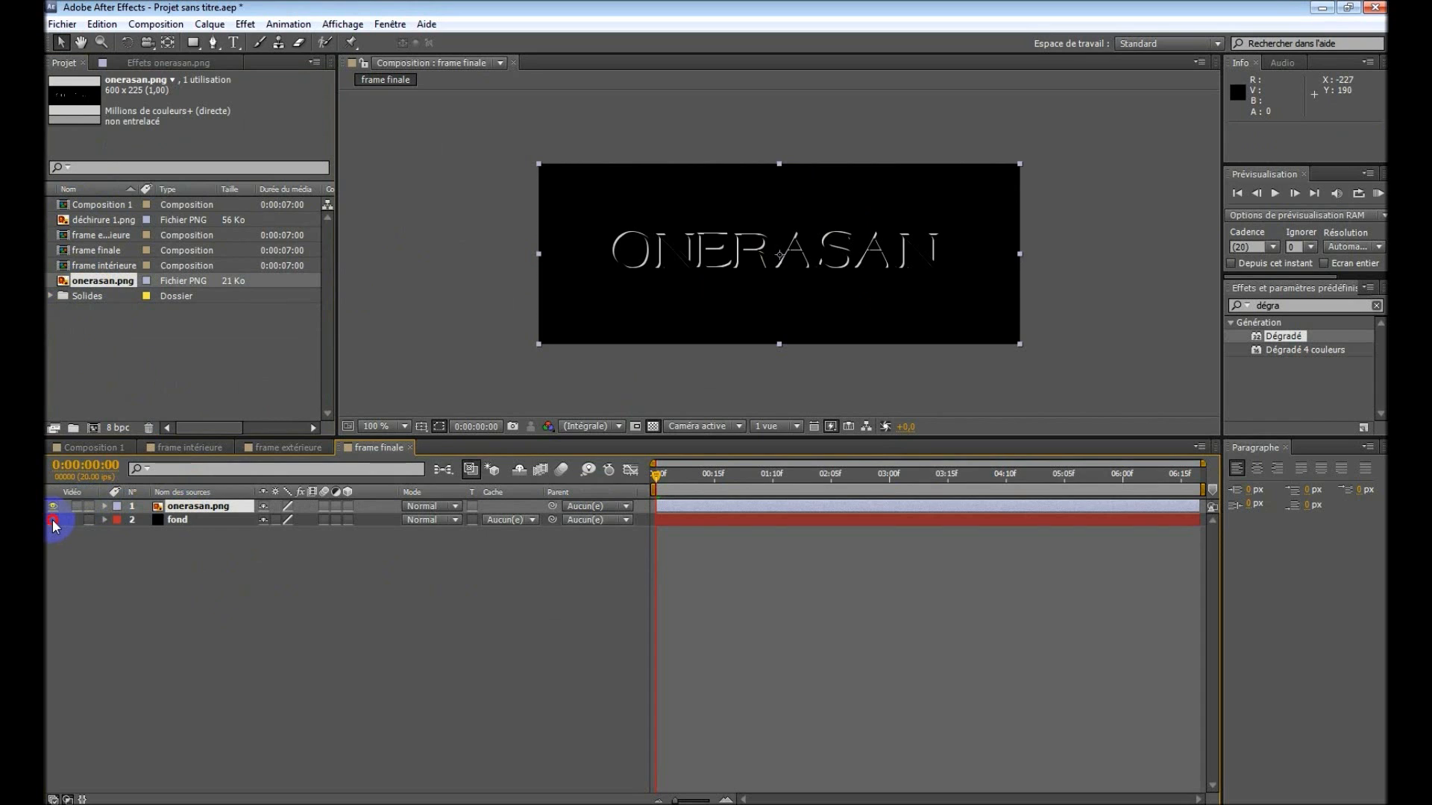
{"action": "left_click", "coordinate": [52, 520]}
Insert the frame intérieure and frame extérieure compositions between the onerasan.png and fond layers of frame finale, with frame intérieure above.
{"action": "left_click_drag", "start_coordinate": [103, 266], "coordinate": [205, 513]}
{"action": "left_click_drag", "start_coordinate": [98, 235], "coordinate": [214, 530]}
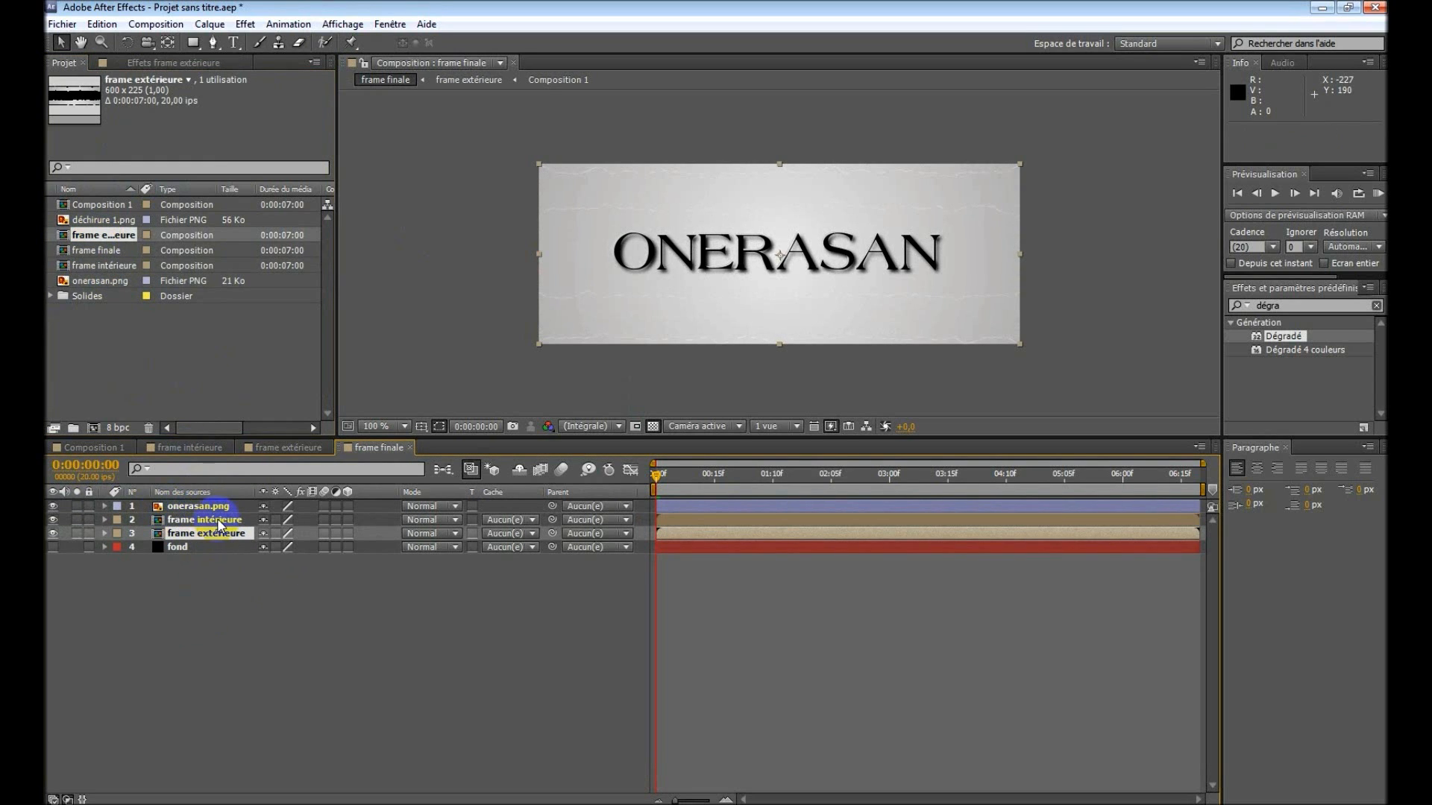
{"action": "left_click", "coordinate": [218, 520]}
{"action": "scroll", "coordinate": [809, 248], "scroll_direction": "up", "scroll_amount": 2}
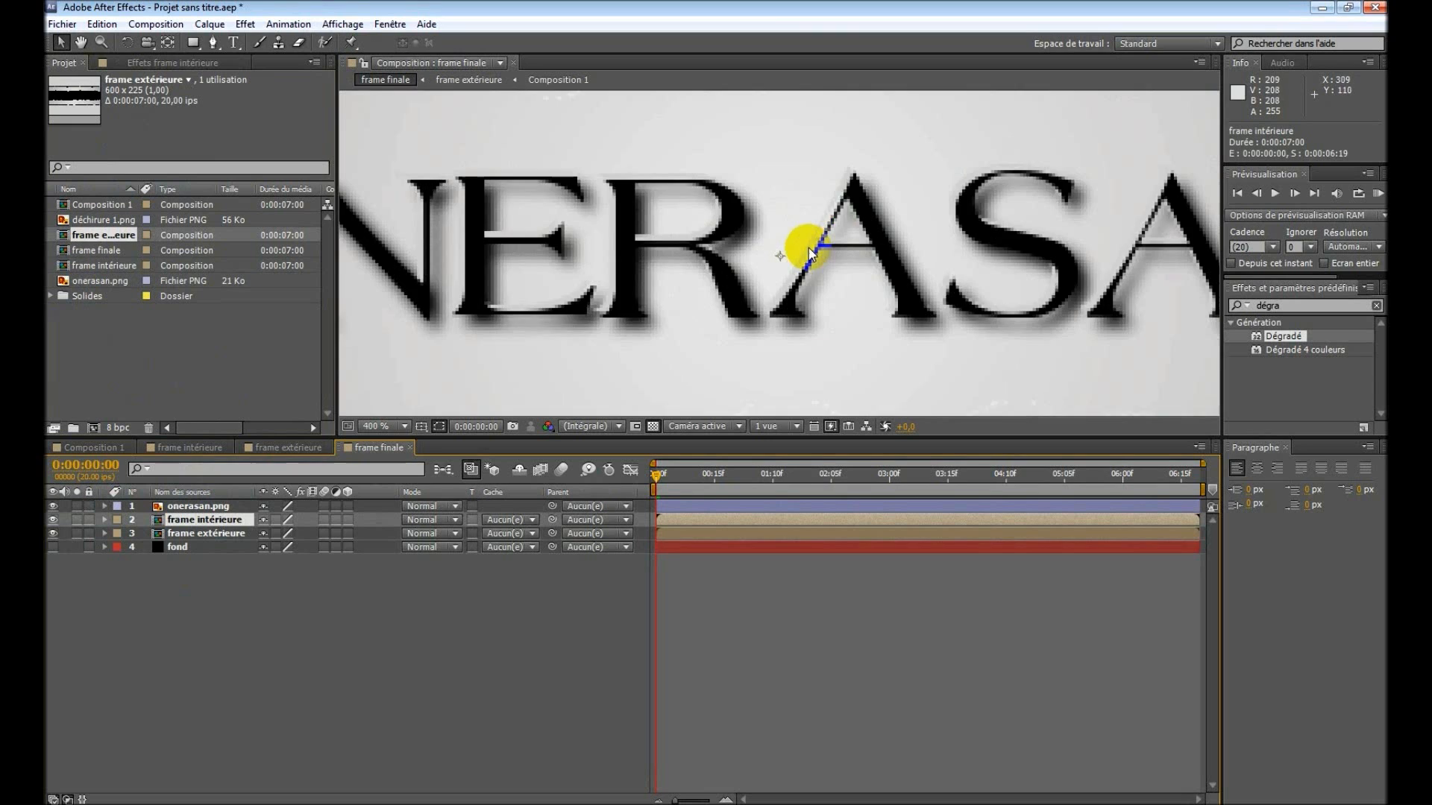
{"action": "scroll", "coordinate": [857, 161], "scroll_direction": "down", "scroll_amount": 1}
{"action": "scroll", "coordinate": [1032, 155], "scroll_direction": "down", "scroll_amount": 1}
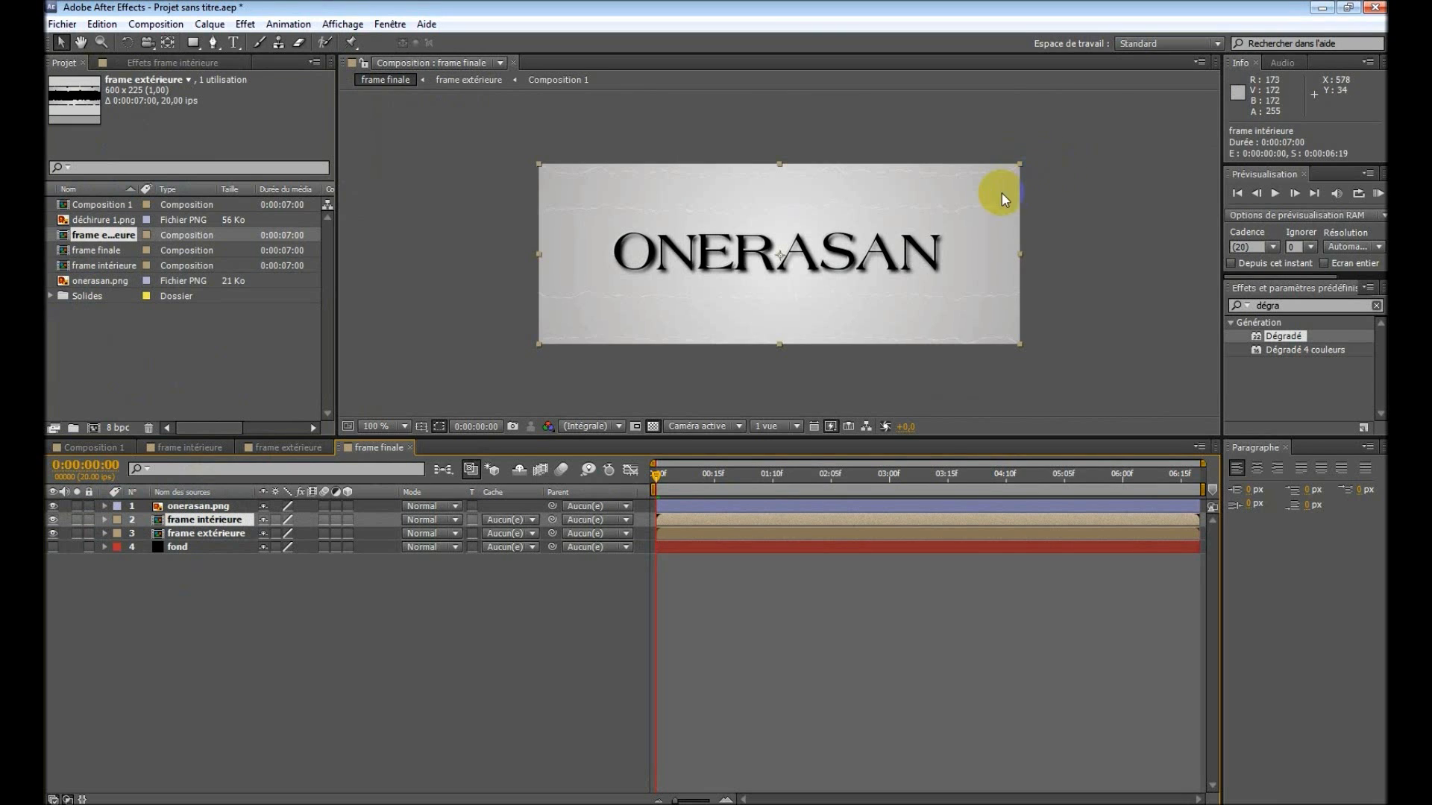
Stretch the Composition 1 matte vertically to a scale of 100%, 106% in frame intérieure, and check frame finale with fond shown and hidden.
{"action": "left_click", "coordinate": [191, 450]}
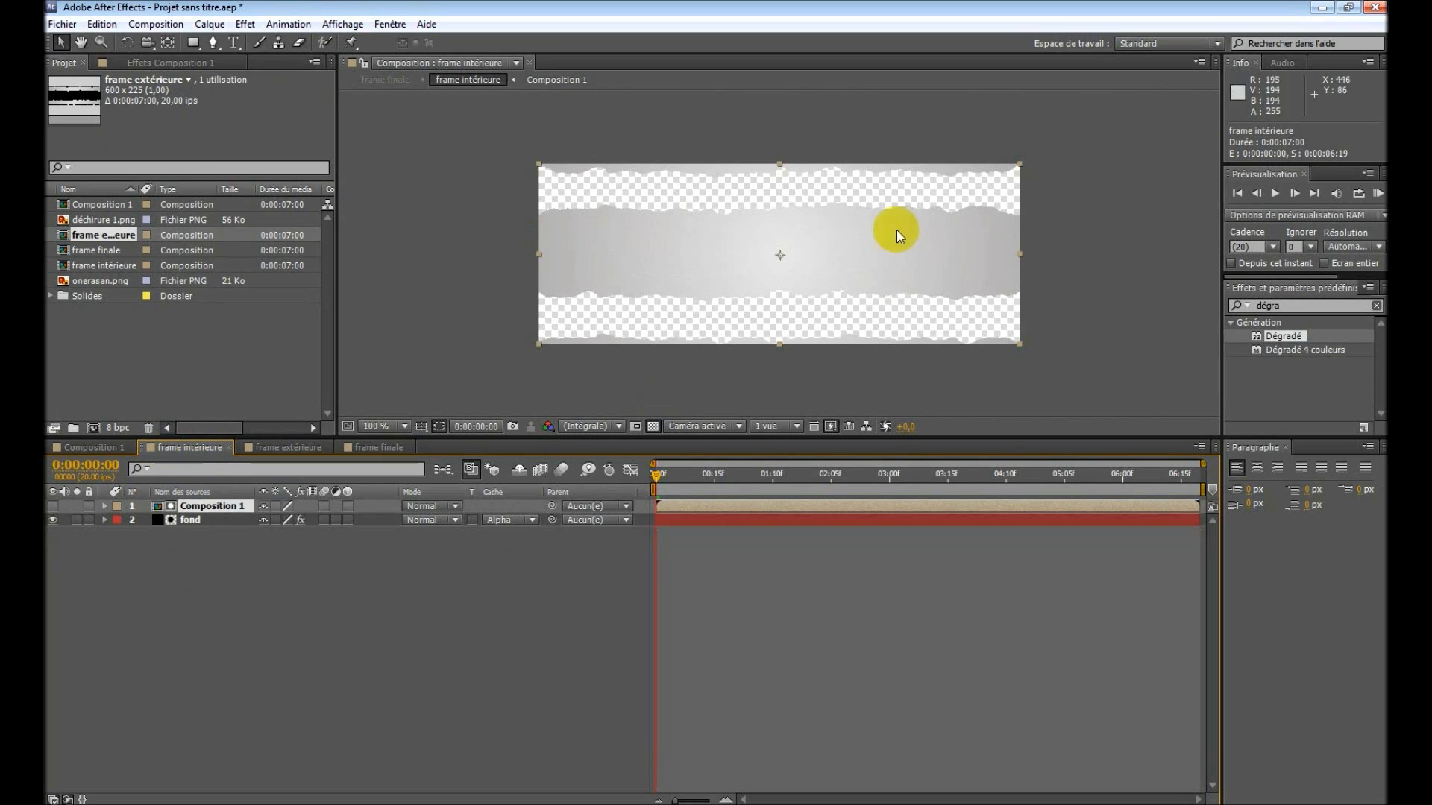
{"action": "left_click_drag", "start_coordinate": [789, 168], "coordinate": [780, 157]}
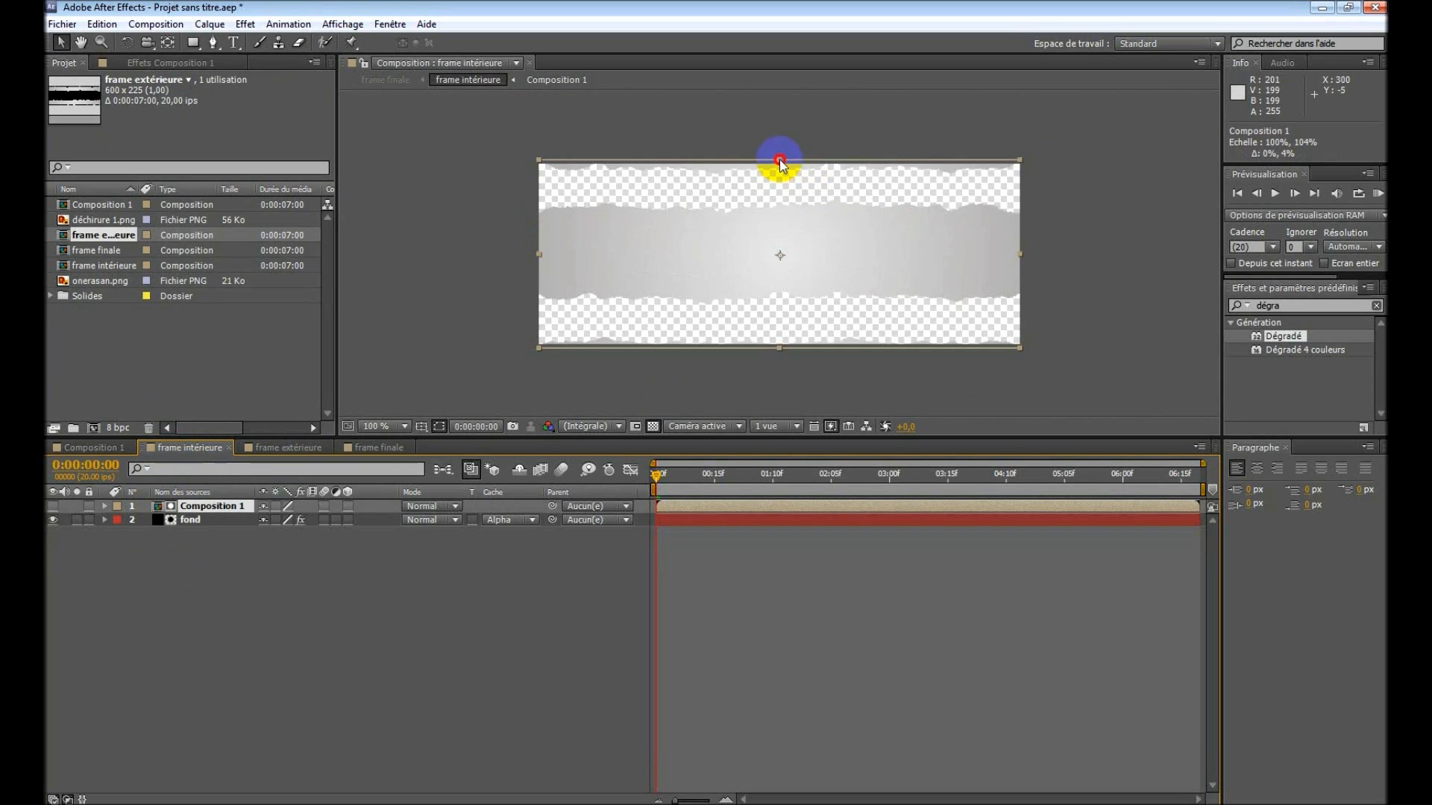
{"action": "left_click", "coordinate": [391, 448]}
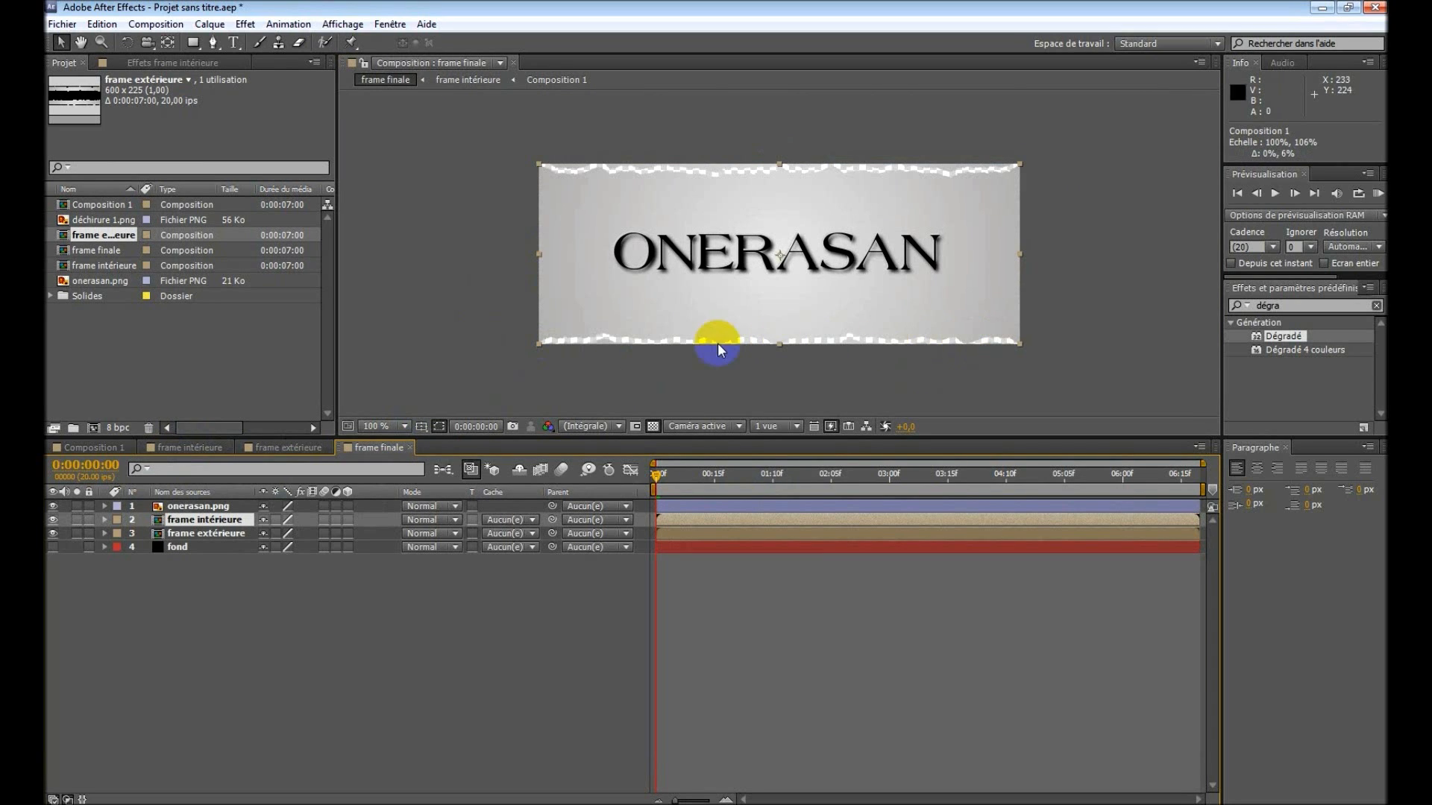
{"action": "left_click", "coordinate": [53, 546]}
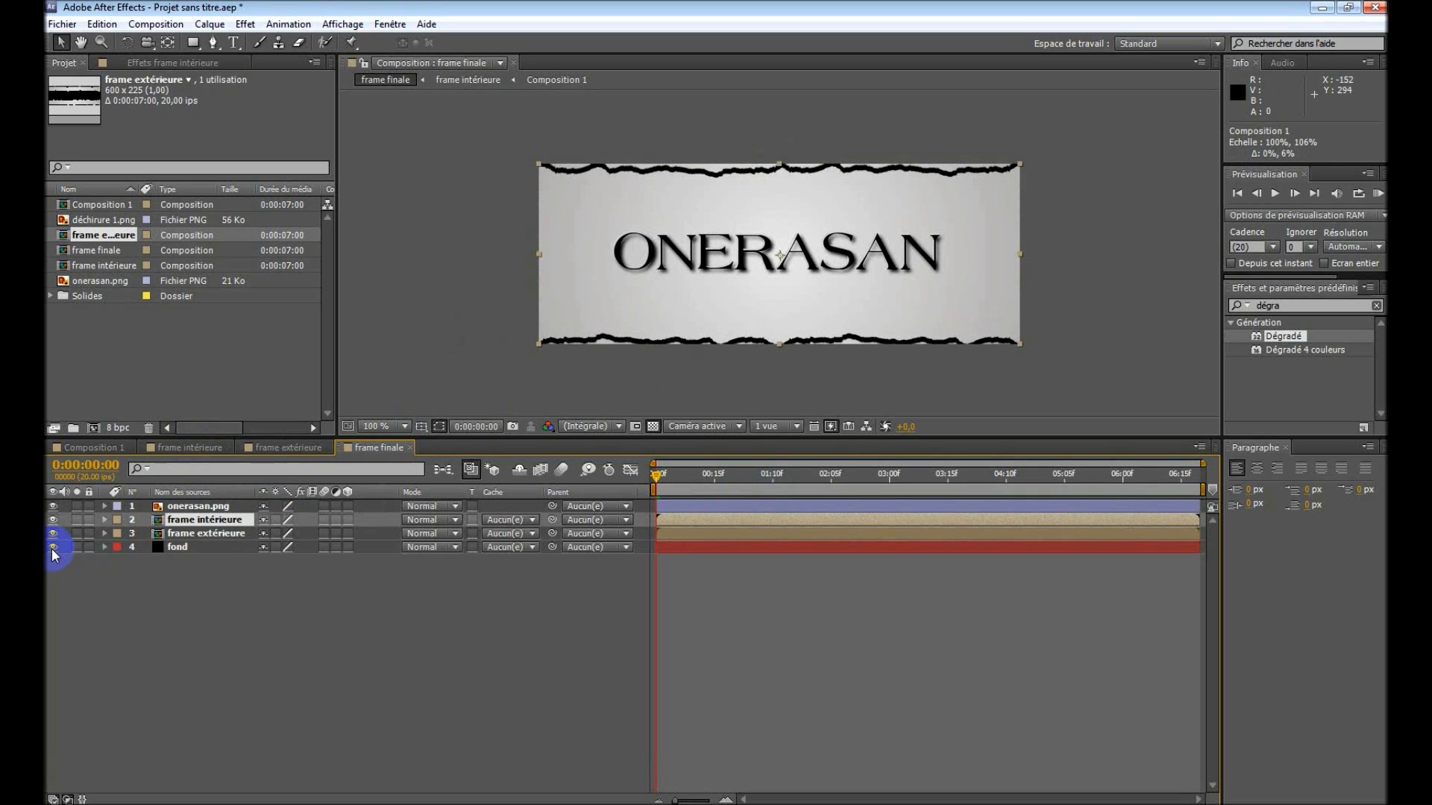
{"action": "left_click", "coordinate": [53, 547]}
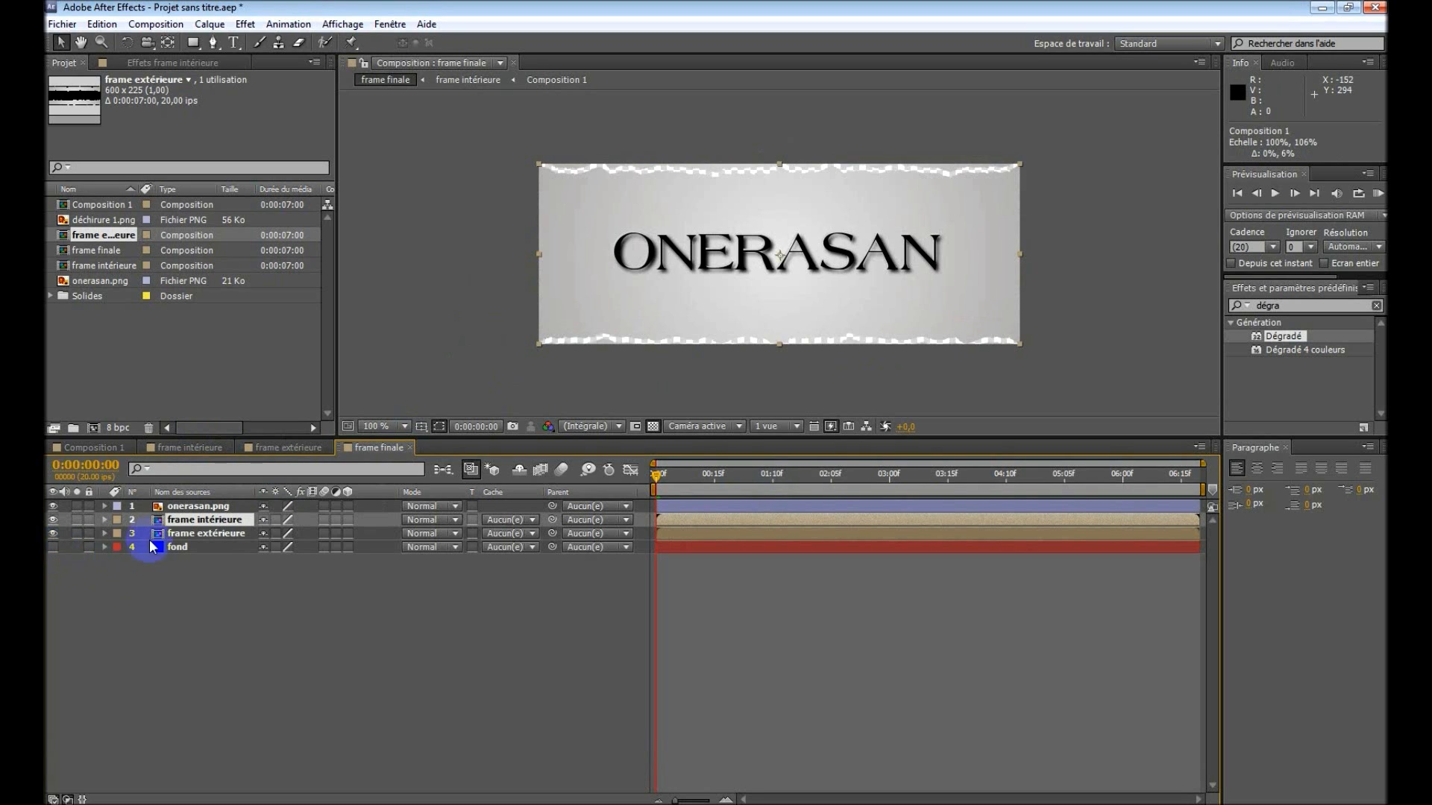
Find the CC Page Turn effect with the search term "page" and apply it to the frame intérieure layer of frame finale.
{"action": "left_click", "coordinate": [213, 518]}
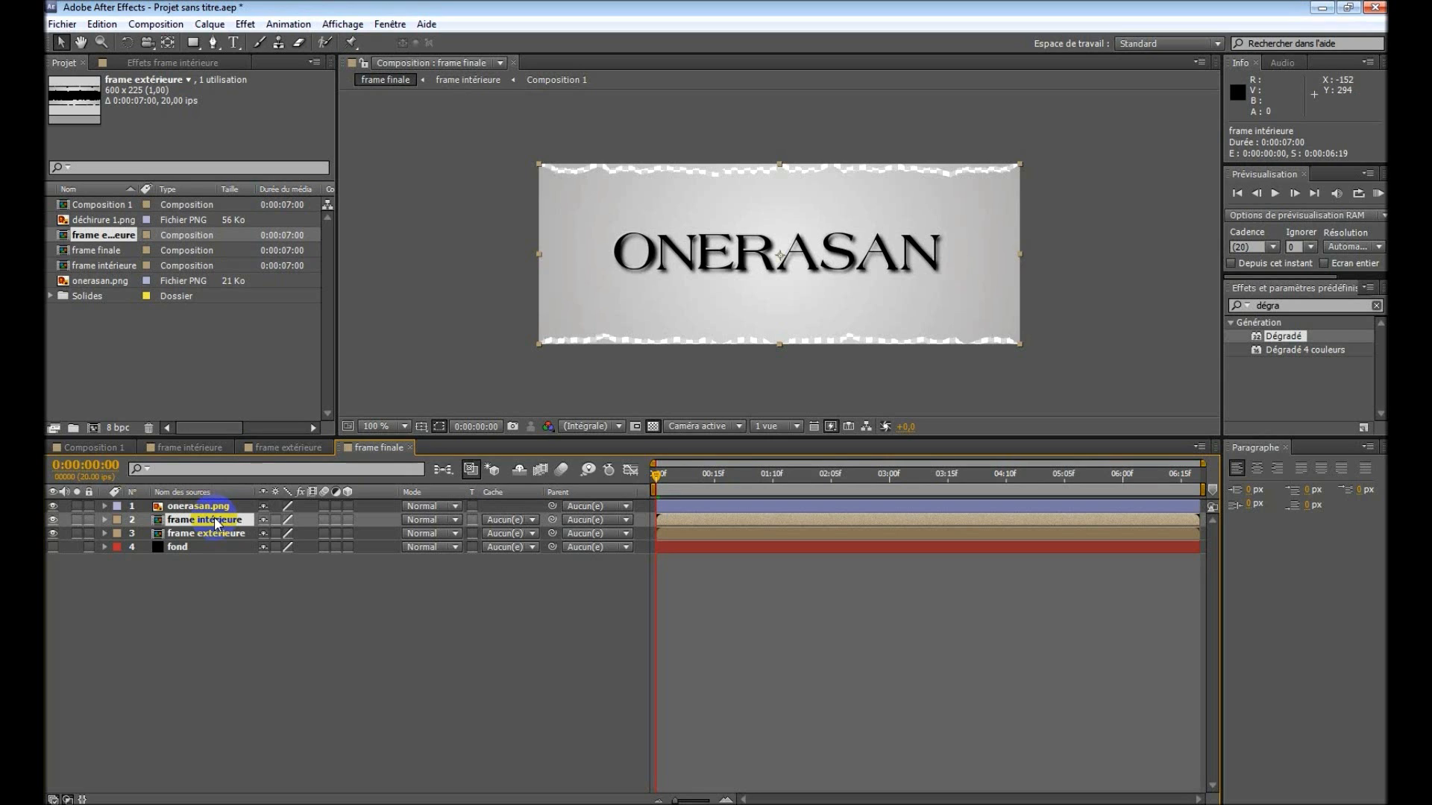
{"action": "left_click", "coordinate": [1313, 305]}
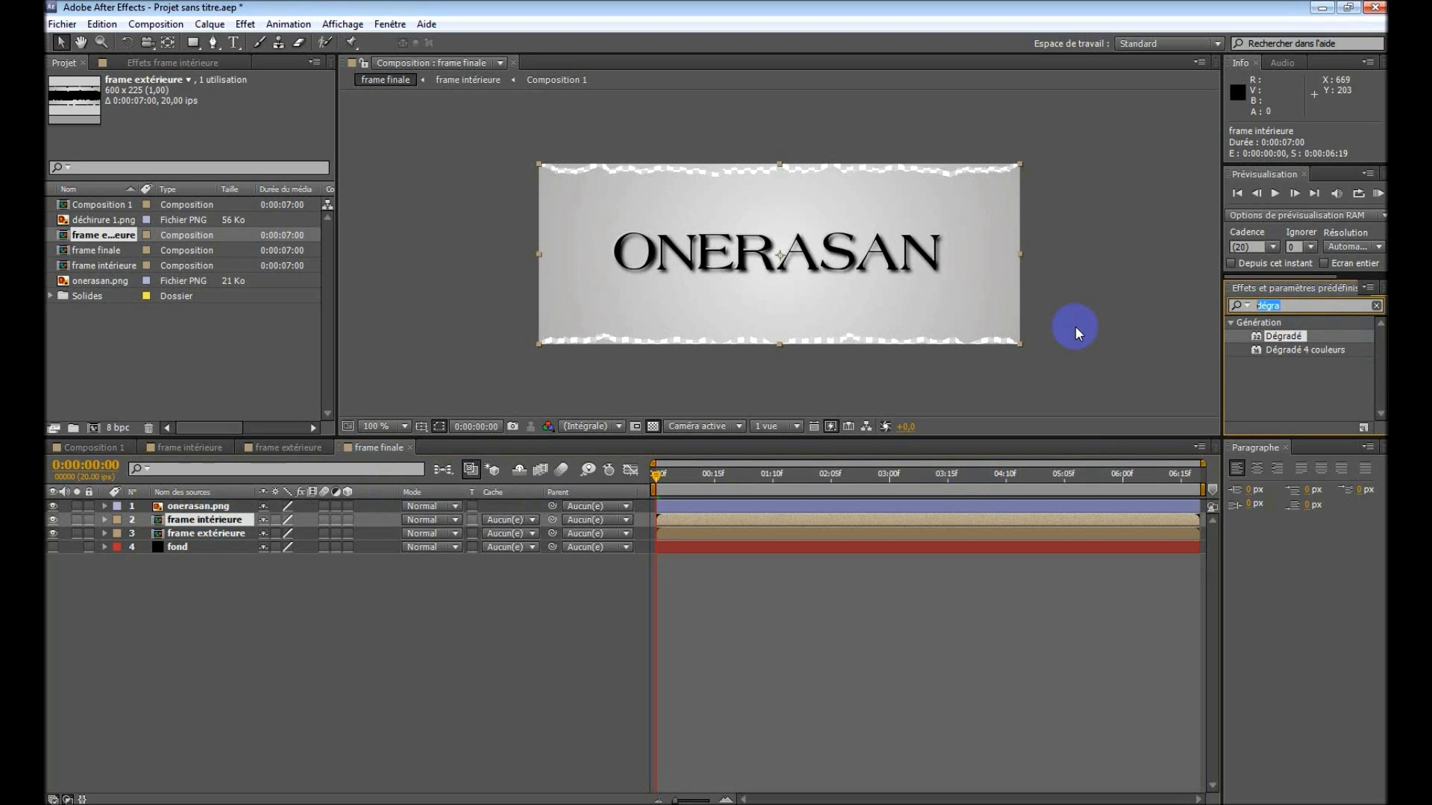
{"action": "type", "text": "page"}
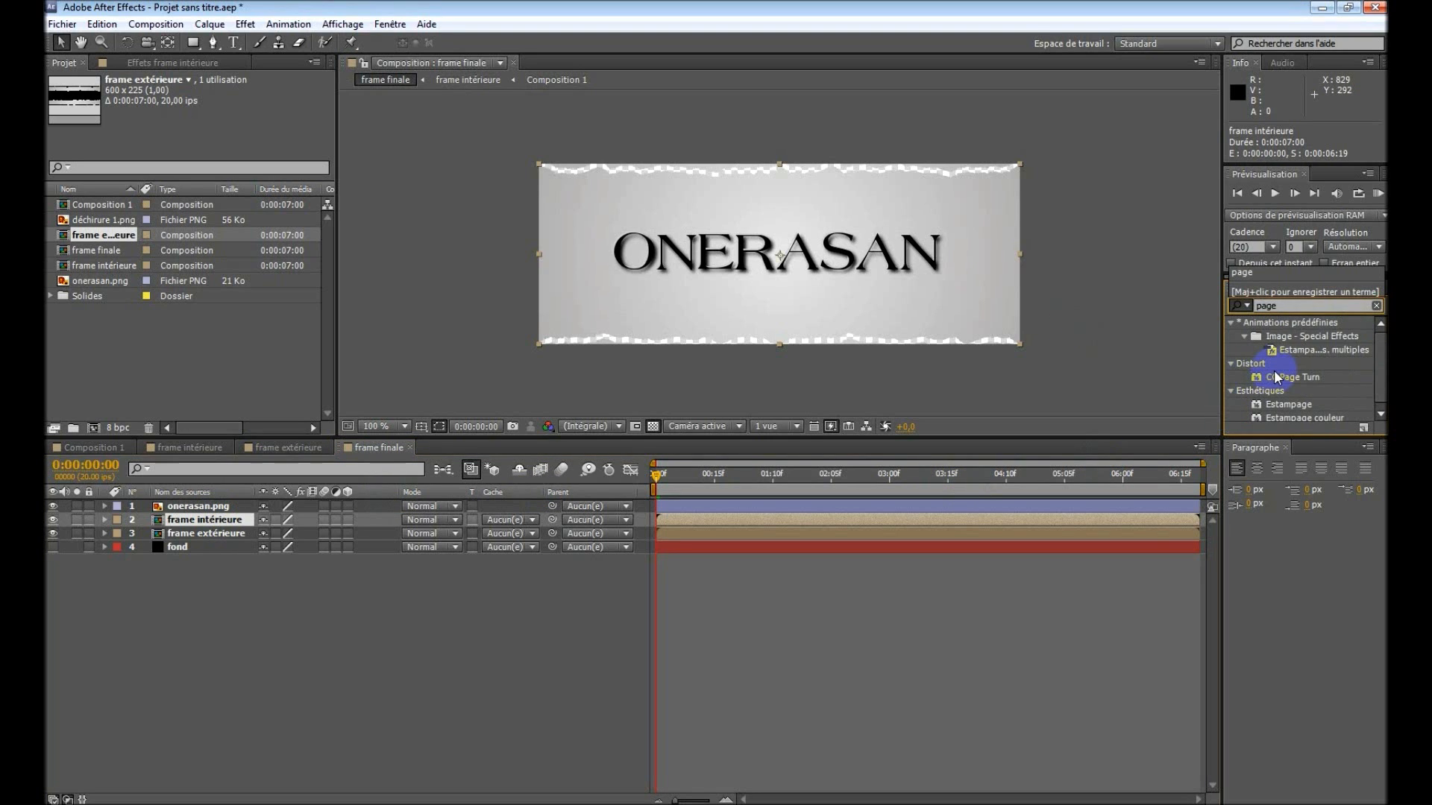
{"action": "left_click_drag", "start_coordinate": [1277, 376], "coordinate": [193, 525]}
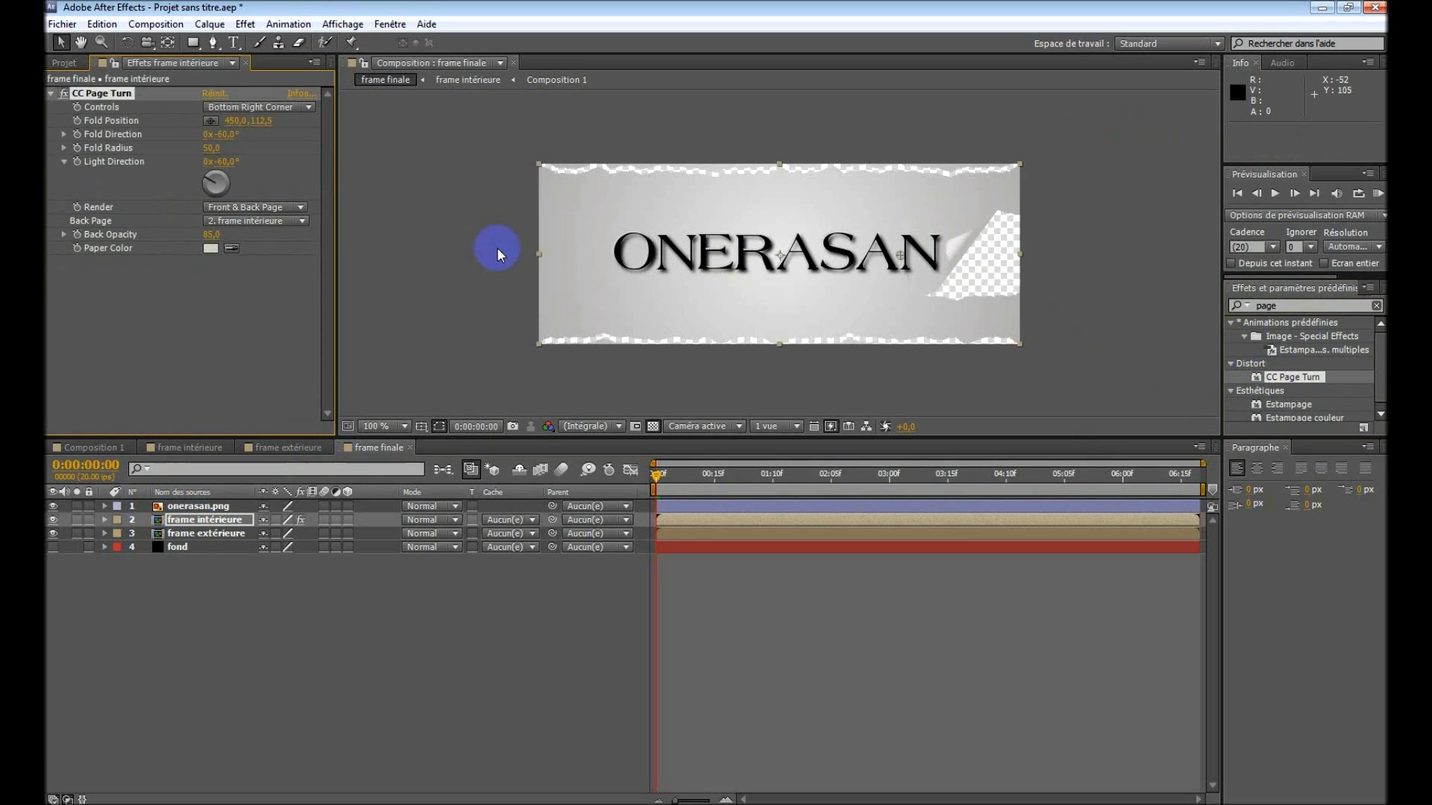
Switch the CC Page Turn controls to Classic UI and set the Fold Position to 625, 112.5.
{"action": "left_click", "coordinate": [290, 108]}
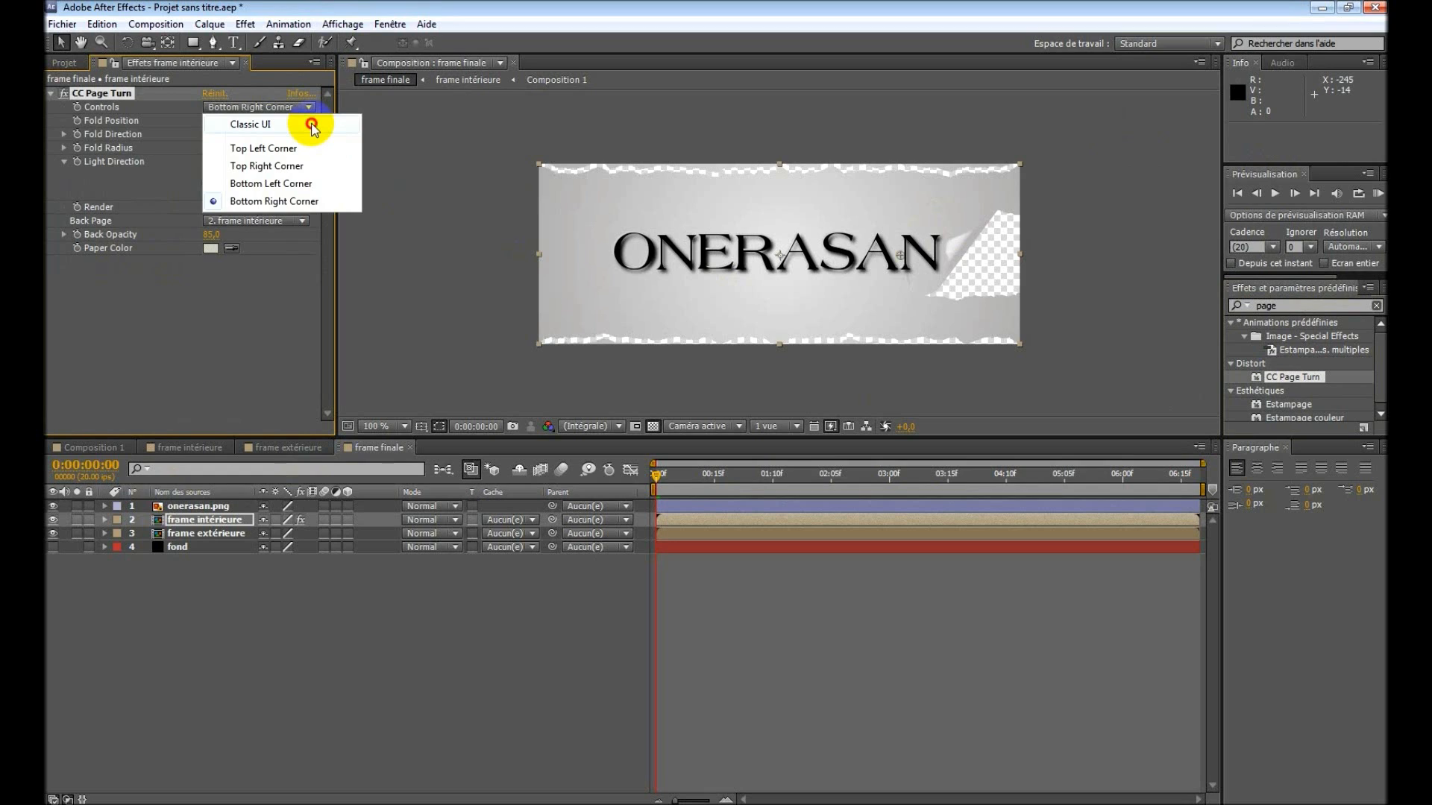
{"action": "left_click", "coordinate": [312, 125]}
{"action": "left_click", "coordinate": [206, 122]}
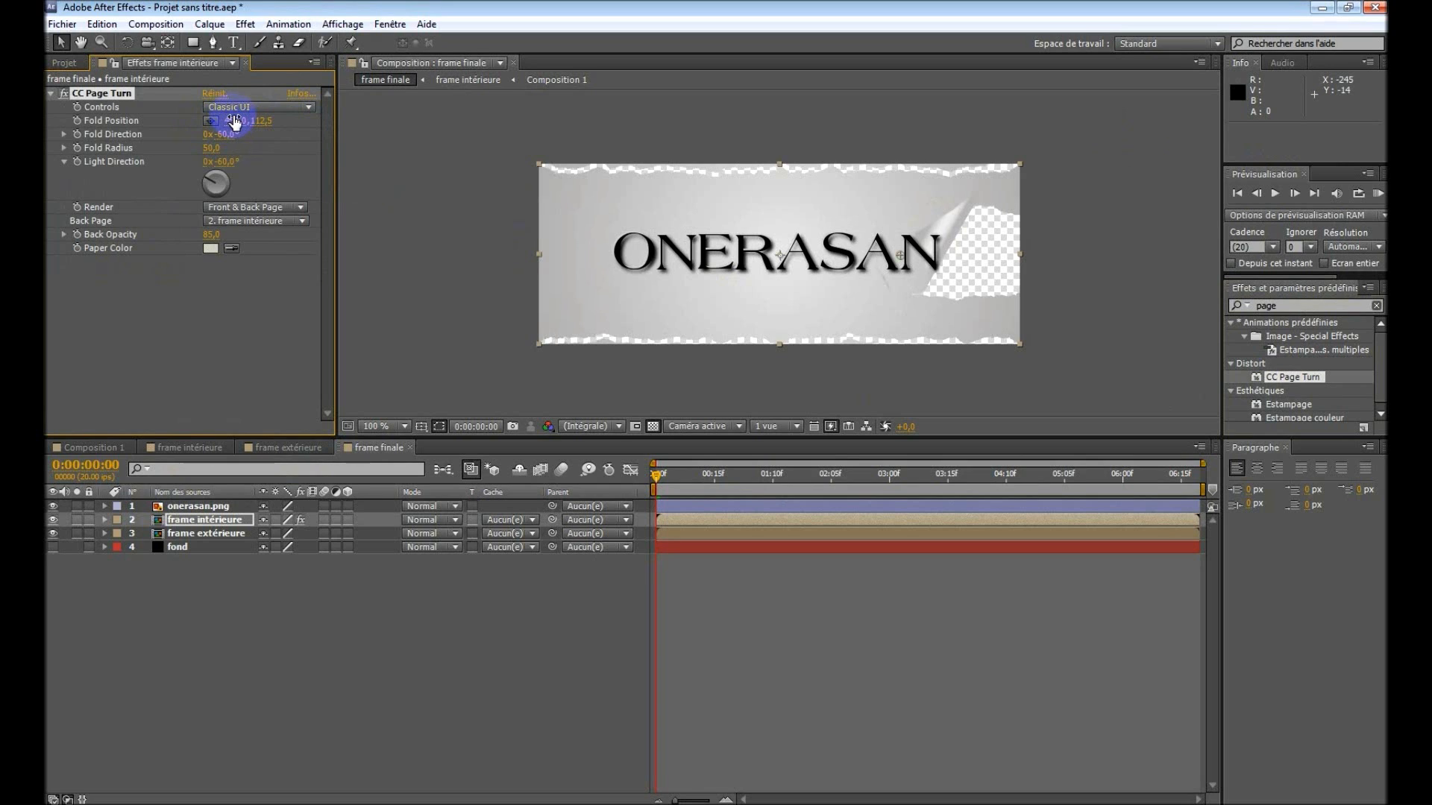
{"action": "left_click_drag", "start_coordinate": [238, 127], "coordinate": [375, 118]}
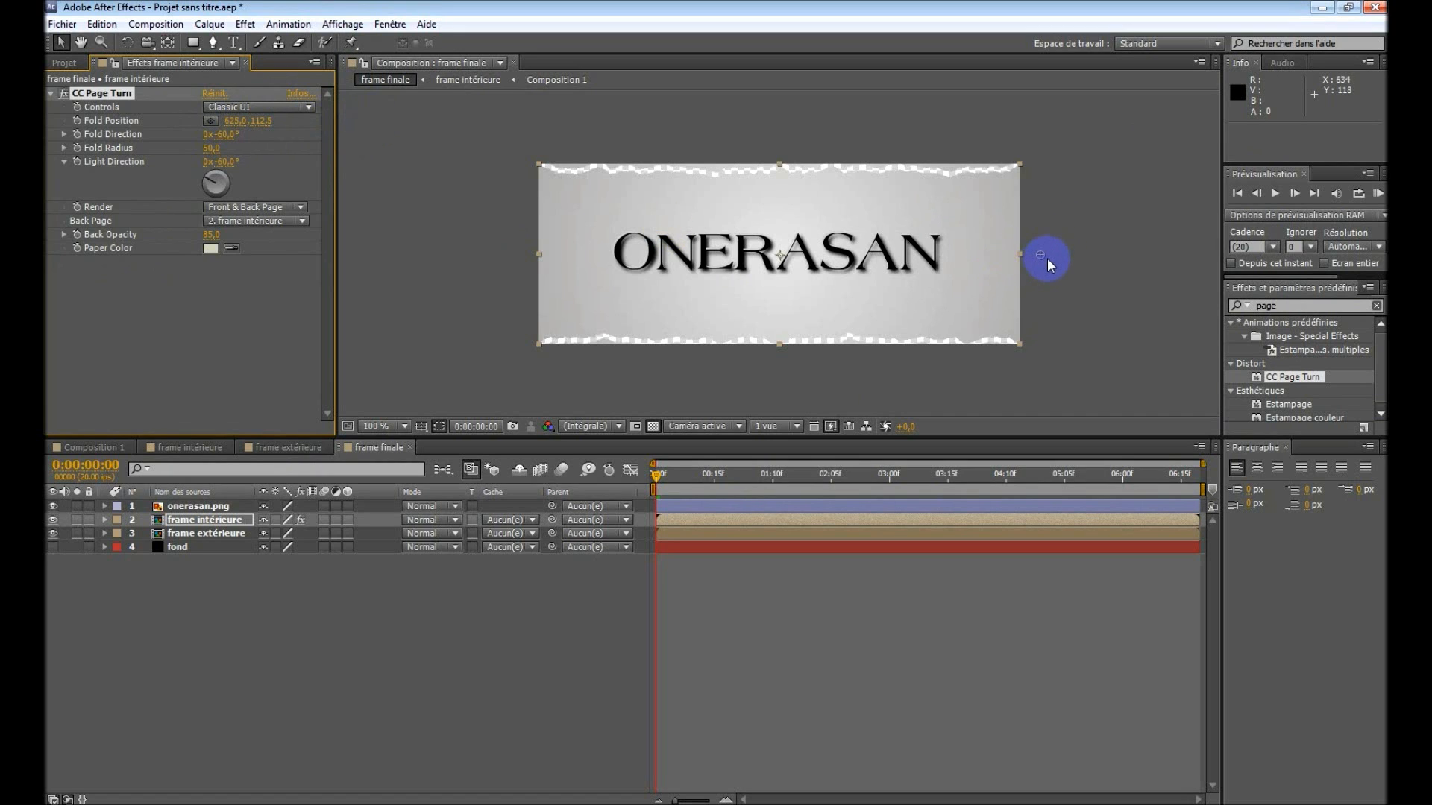
Set the Back Opacity of the CC Page Turn effect on frame intérieure to 100.
{"action": "left_click", "coordinate": [213, 234]}
{"action": "key", "text": "BackSpace"}
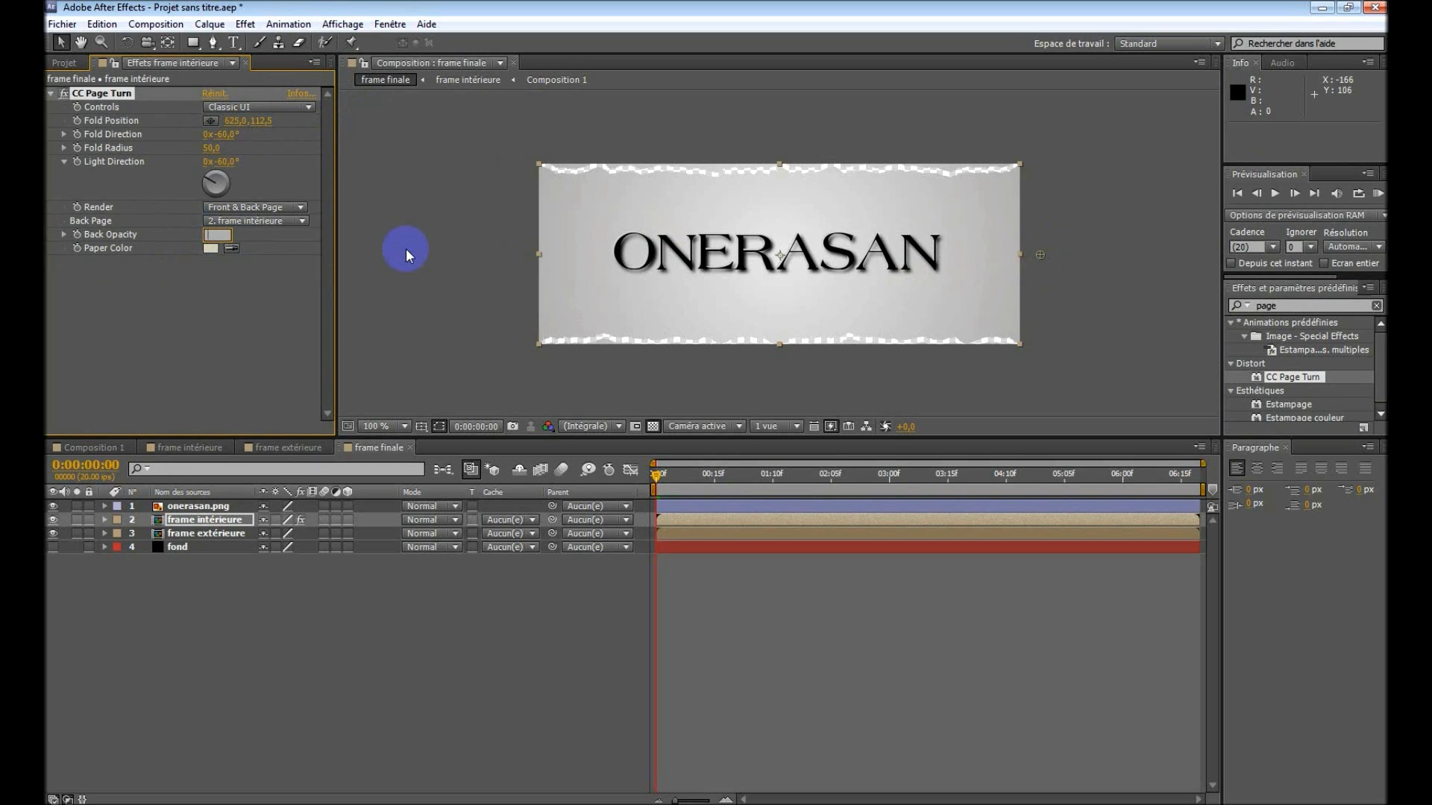
{"action": "type", "text": "100"}
{"action": "left_click", "coordinate": [263, 293]}
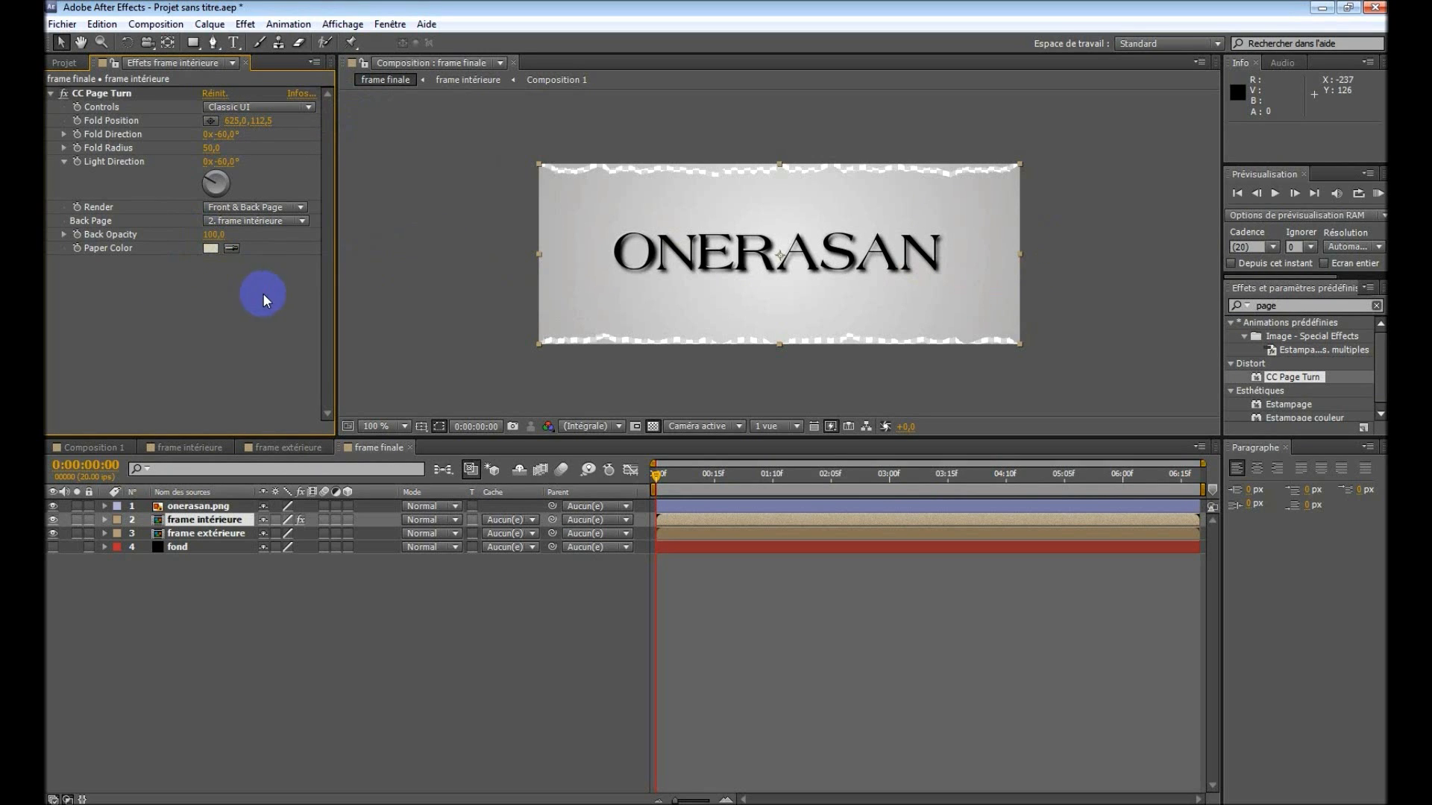
Enable keyframing at 0:00:00:00 for the Fold Position of CC Page Turn and the Position of the frame intérieure layer.
{"action": "left_click", "coordinate": [104, 520]}
{"action": "left_click", "coordinate": [117, 546]}
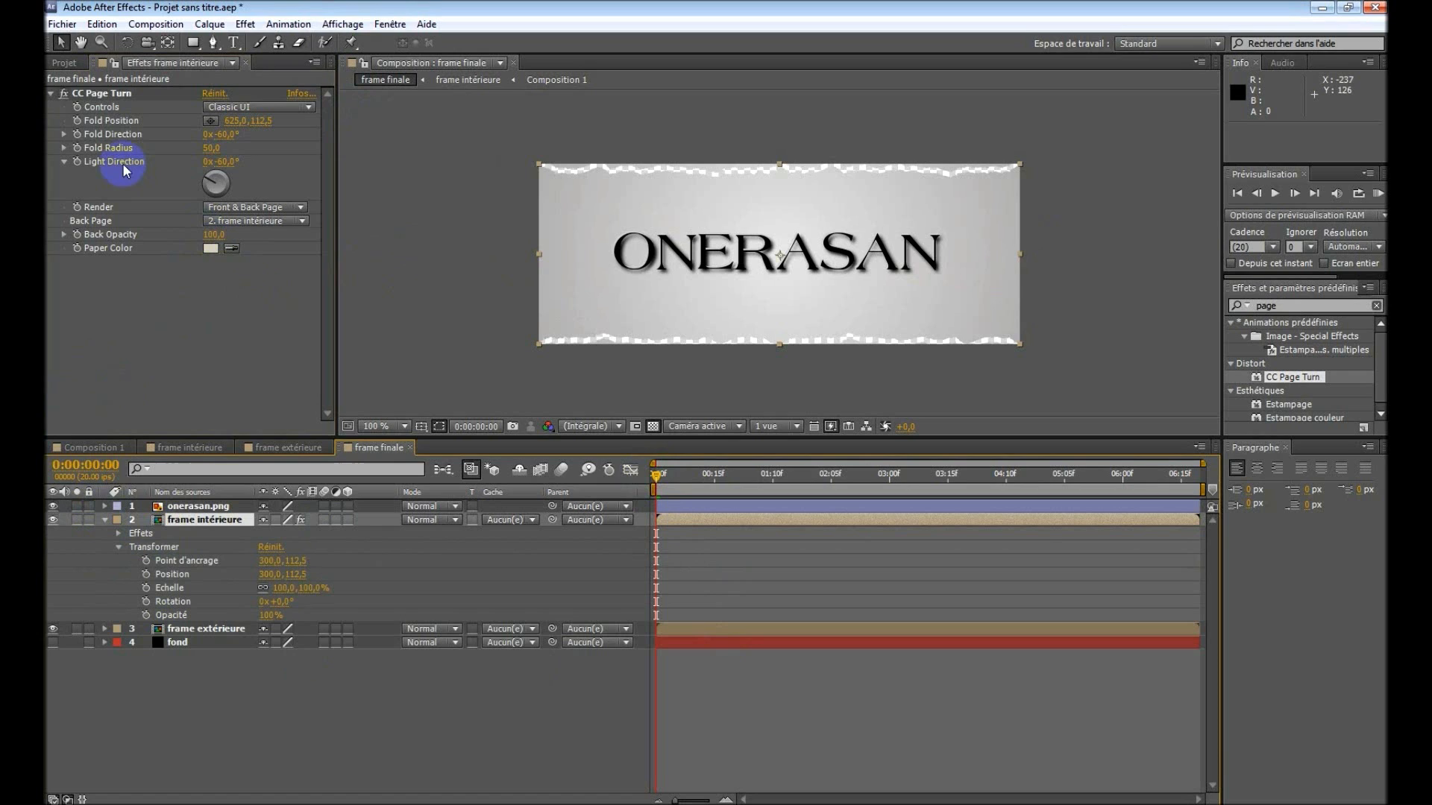
{"action": "left_click", "coordinate": [77, 122]}
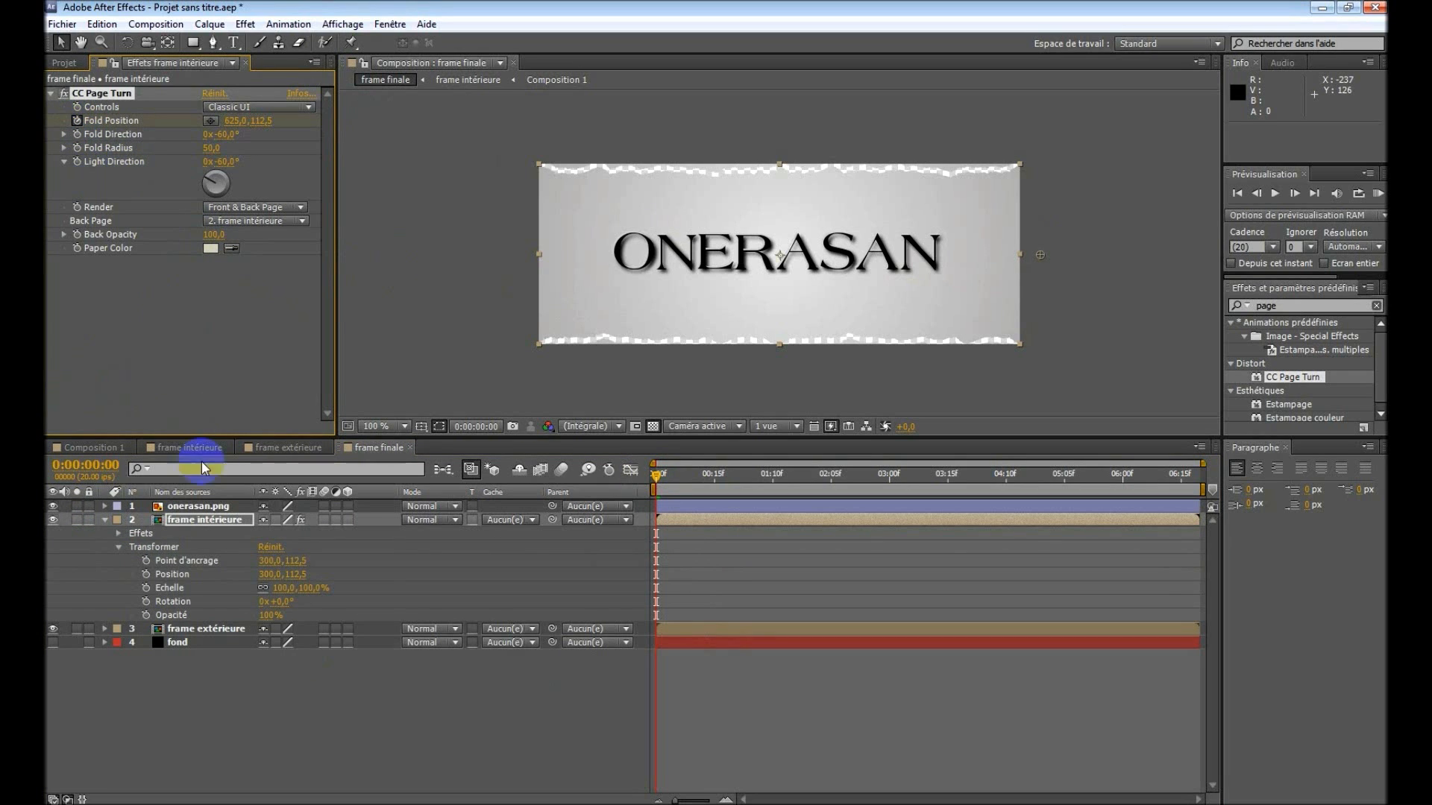
{"action": "left_click", "coordinate": [146, 575]}
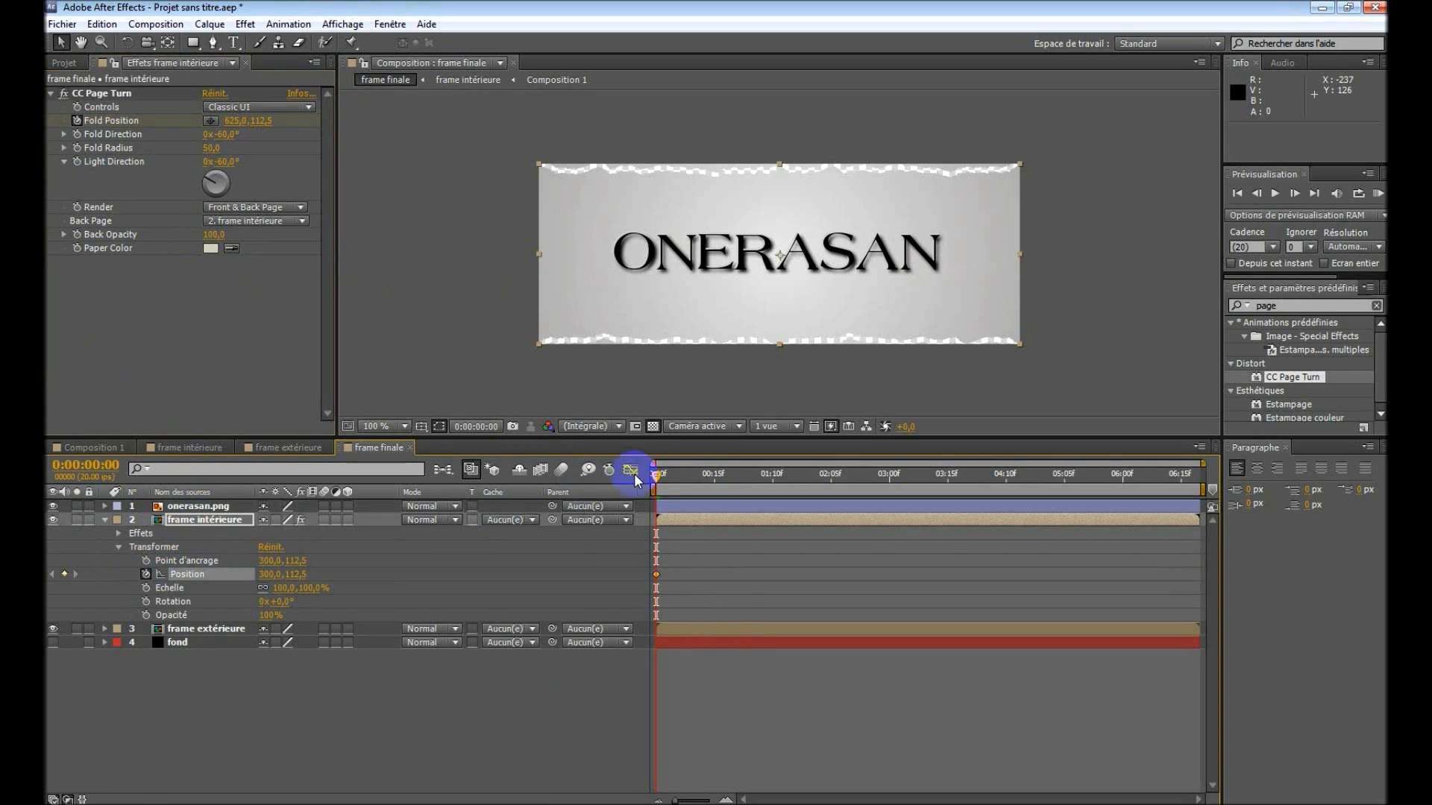
Set the CC Page Turn Fold Position of frame intérieure to 625, -1204.5 at 0:00:02:10.
{"action": "left_click_drag", "start_coordinate": [655, 483], "coordinate": [850, 483]}
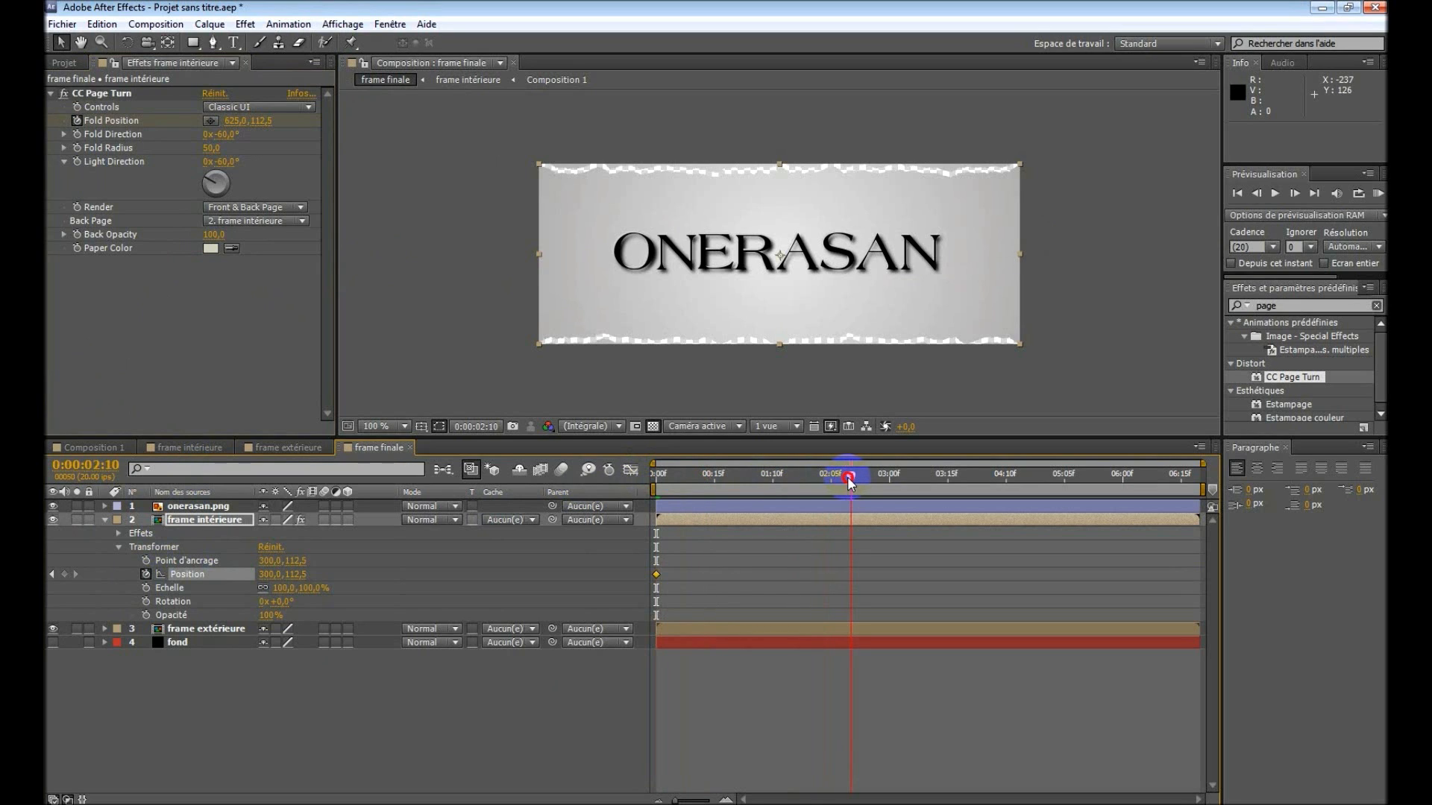
{"action": "left_click_drag", "start_coordinate": [263, 124], "coordinate": [145, 118]}
{"action": "left_click_drag", "start_coordinate": [262, 124], "coordinate": [142, 118]}
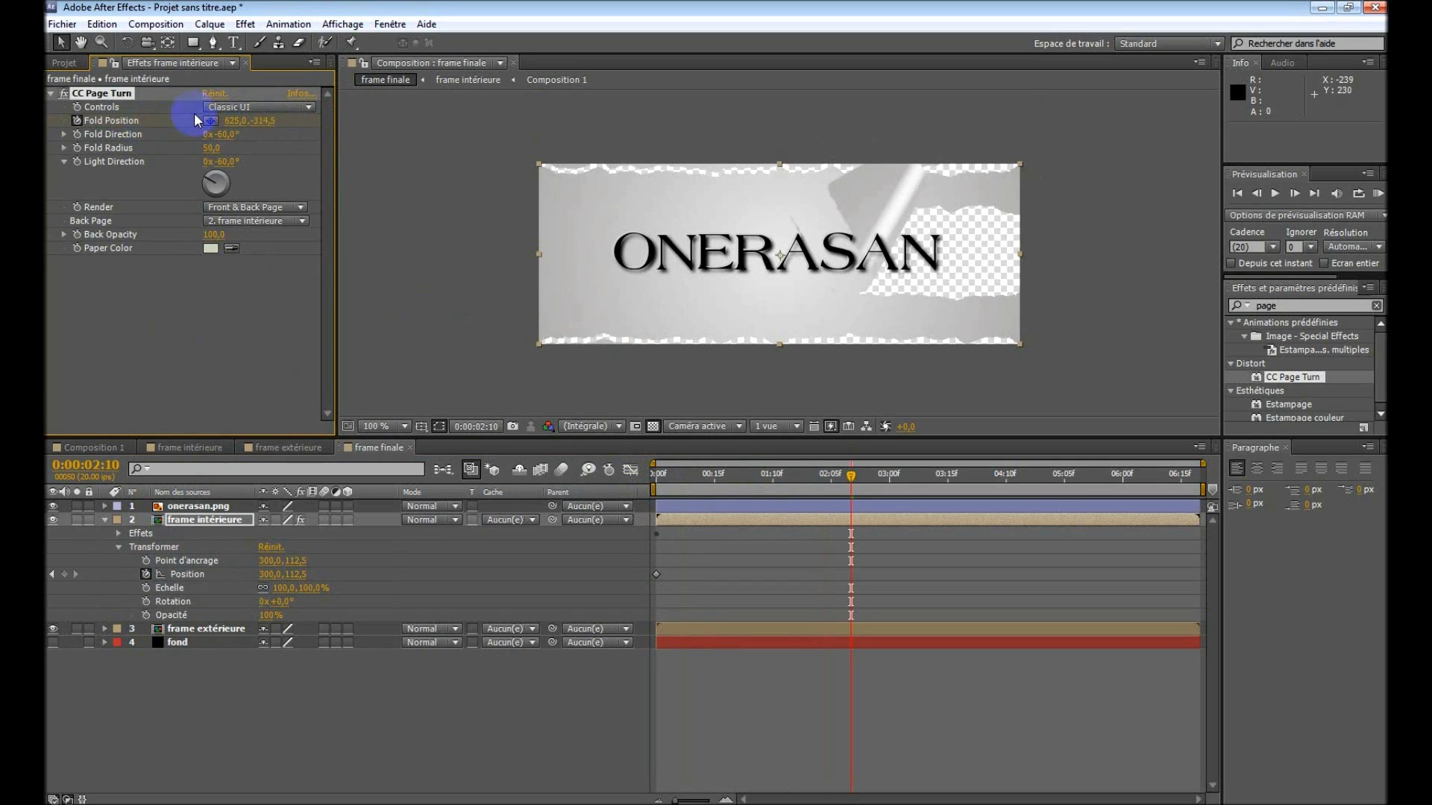
{"action": "mouse_move", "coordinate": [269, 131]}
{"action": "left_mouse_down"}
{"action": "mouse_move", "coordinate": [176, 122]}
{"action": "mouse_move", "coordinate": [246, 132]}
{"action": "mouse_move", "coordinate": [202, 136]}
{"action": "mouse_move", "coordinate": [243, 125]}
{"action": "mouse_move", "coordinate": [177, 119]}
{"action": "mouse_move", "coordinate": [268, 126]}
{"action": "left_mouse_up"}
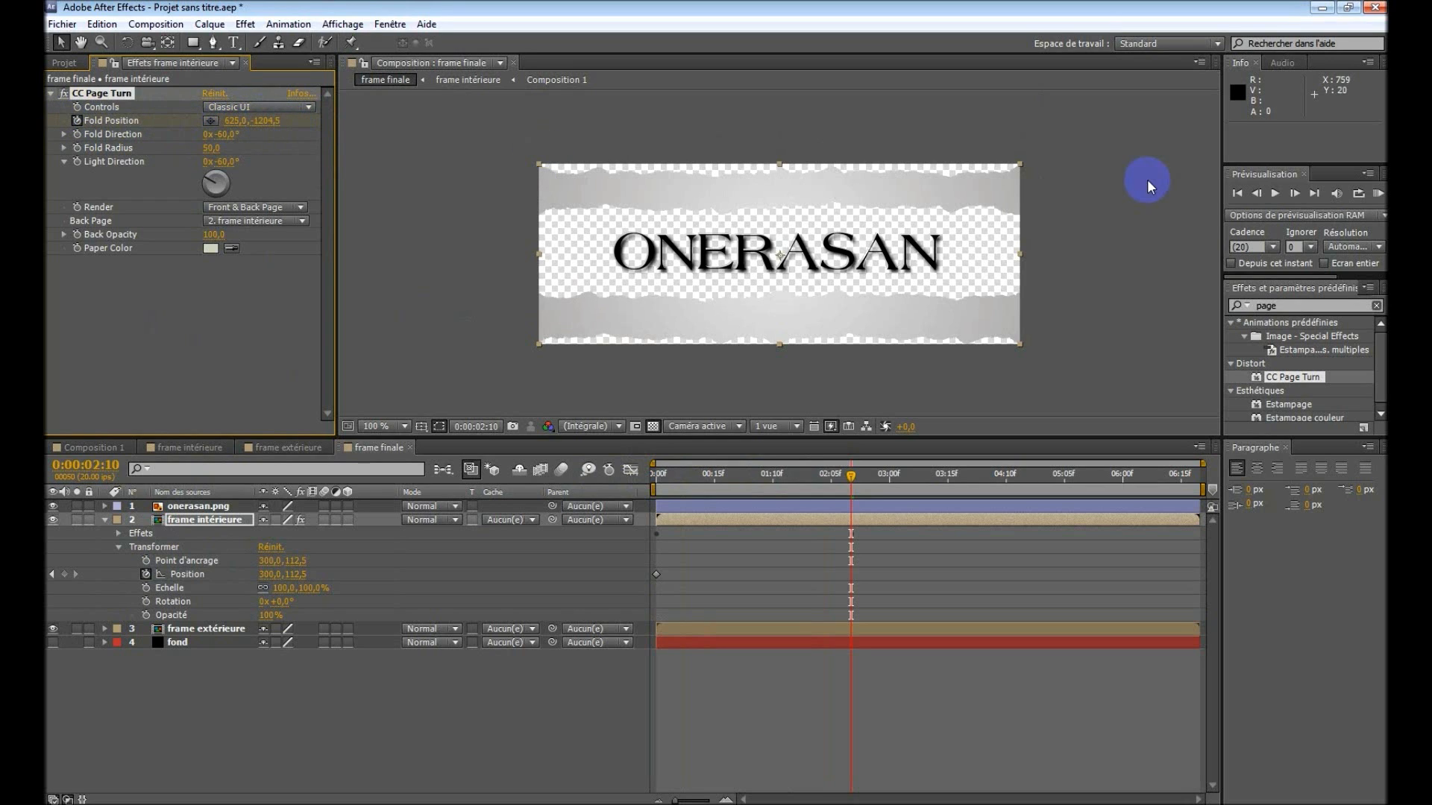
Preview the page-turn animation of frame intérieure from the start of the composition.
{"action": "left_click", "coordinate": [1231, 193]}
{"action": "left_click", "coordinate": [1276, 194]}
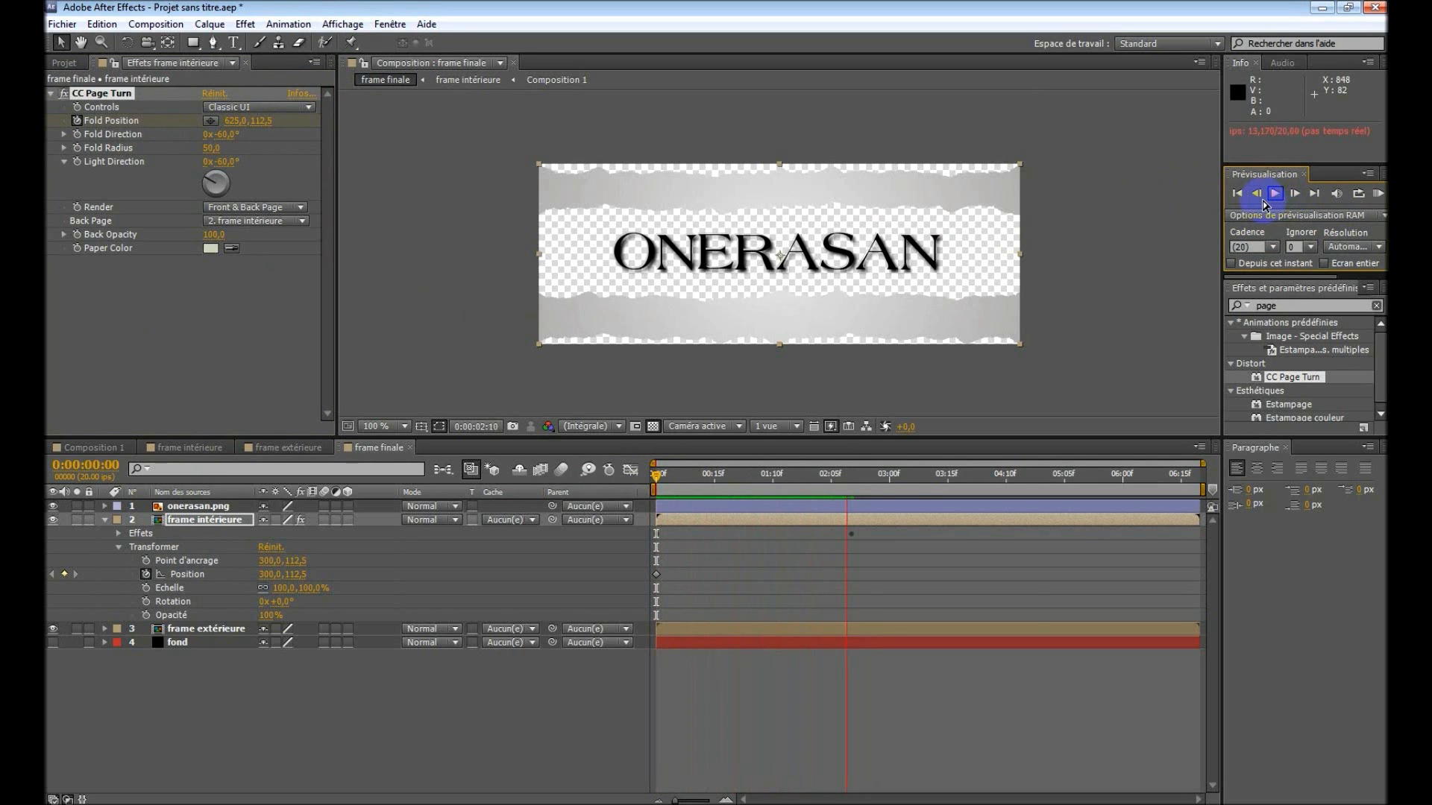
{"action": "left_click", "coordinate": [974, 200]}
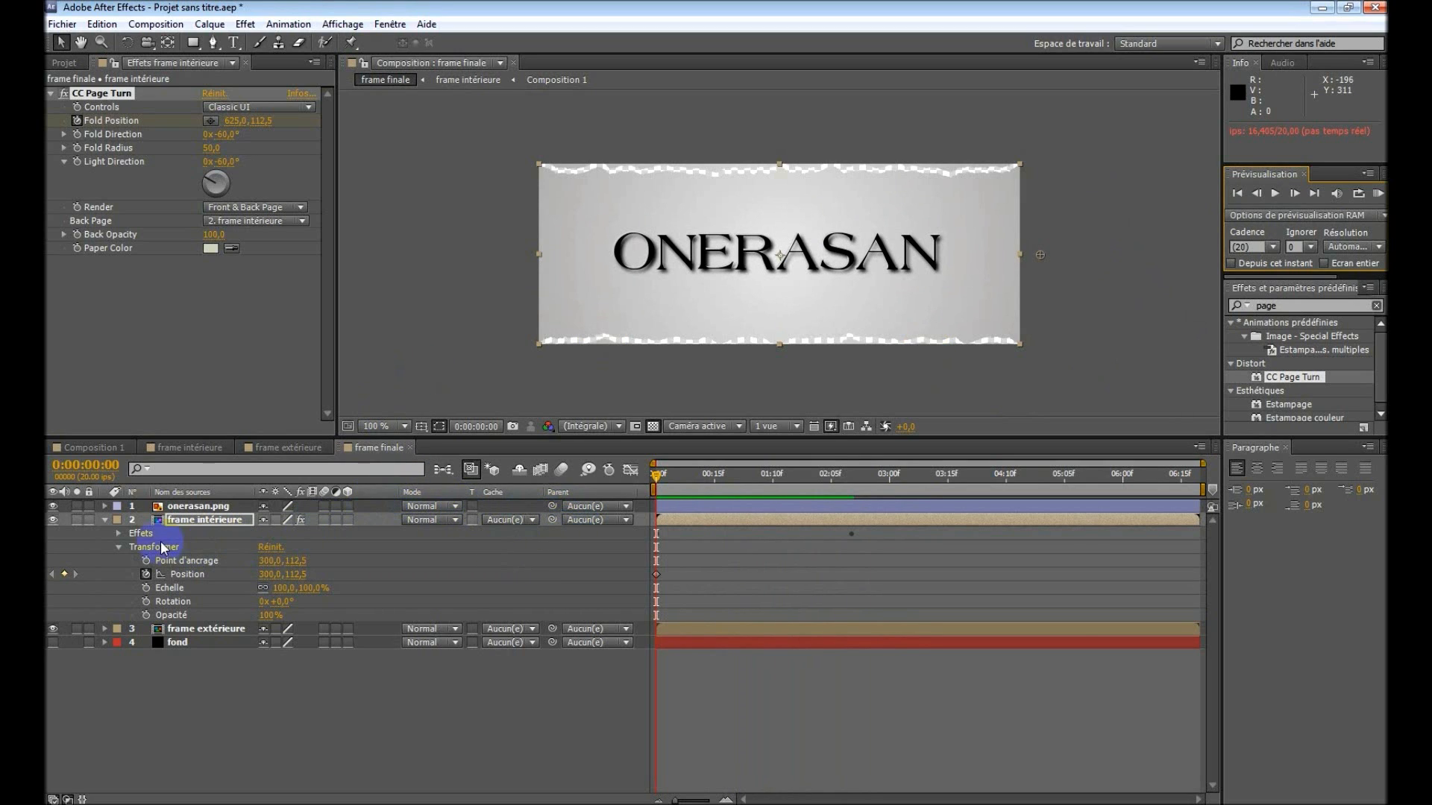
Copy the animated CC Page Turn effect from the frame intérieure layer and paste it onto the onerasan.png layer.
{"action": "left_click", "coordinate": [105, 520]}
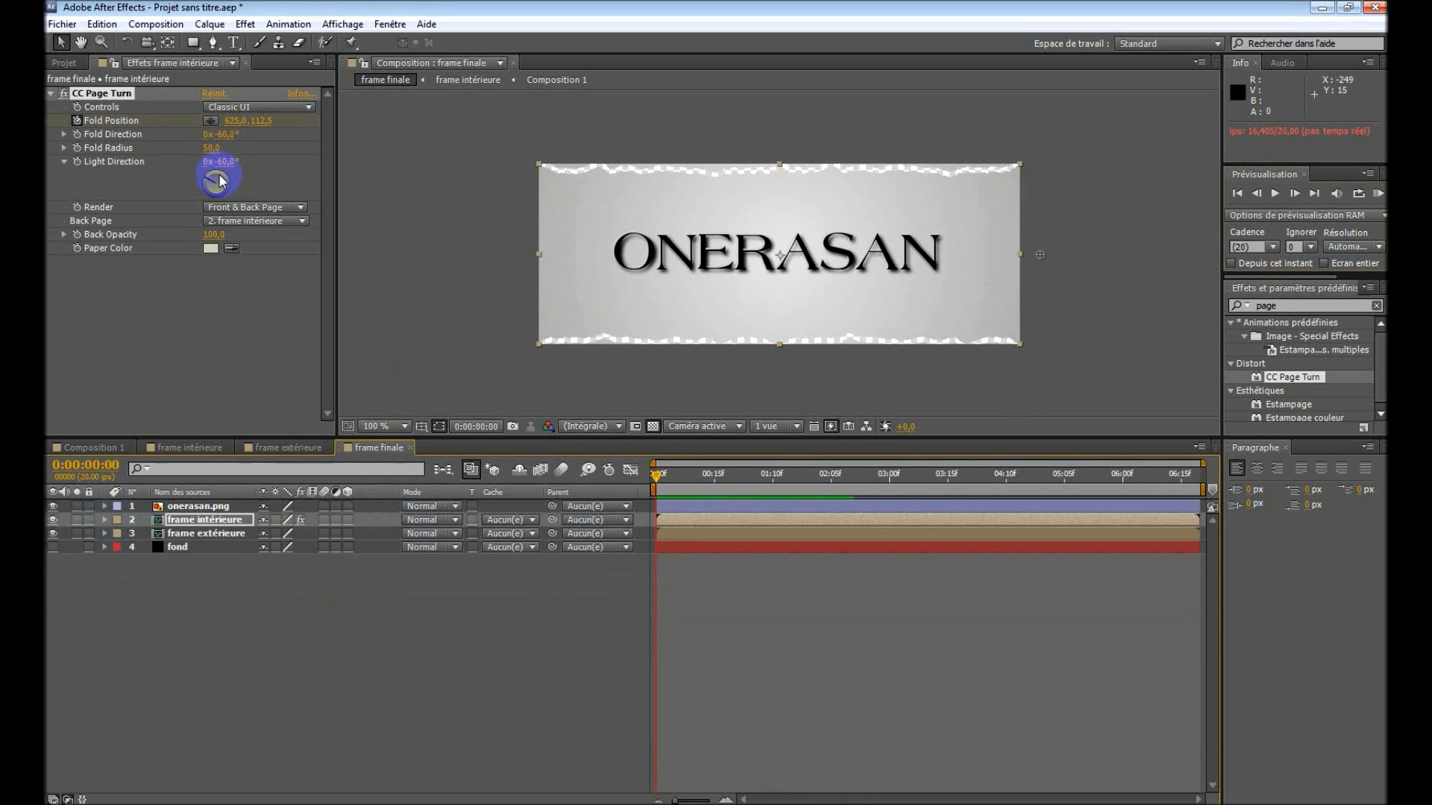
{"action": "left_click", "coordinate": [111, 95]}
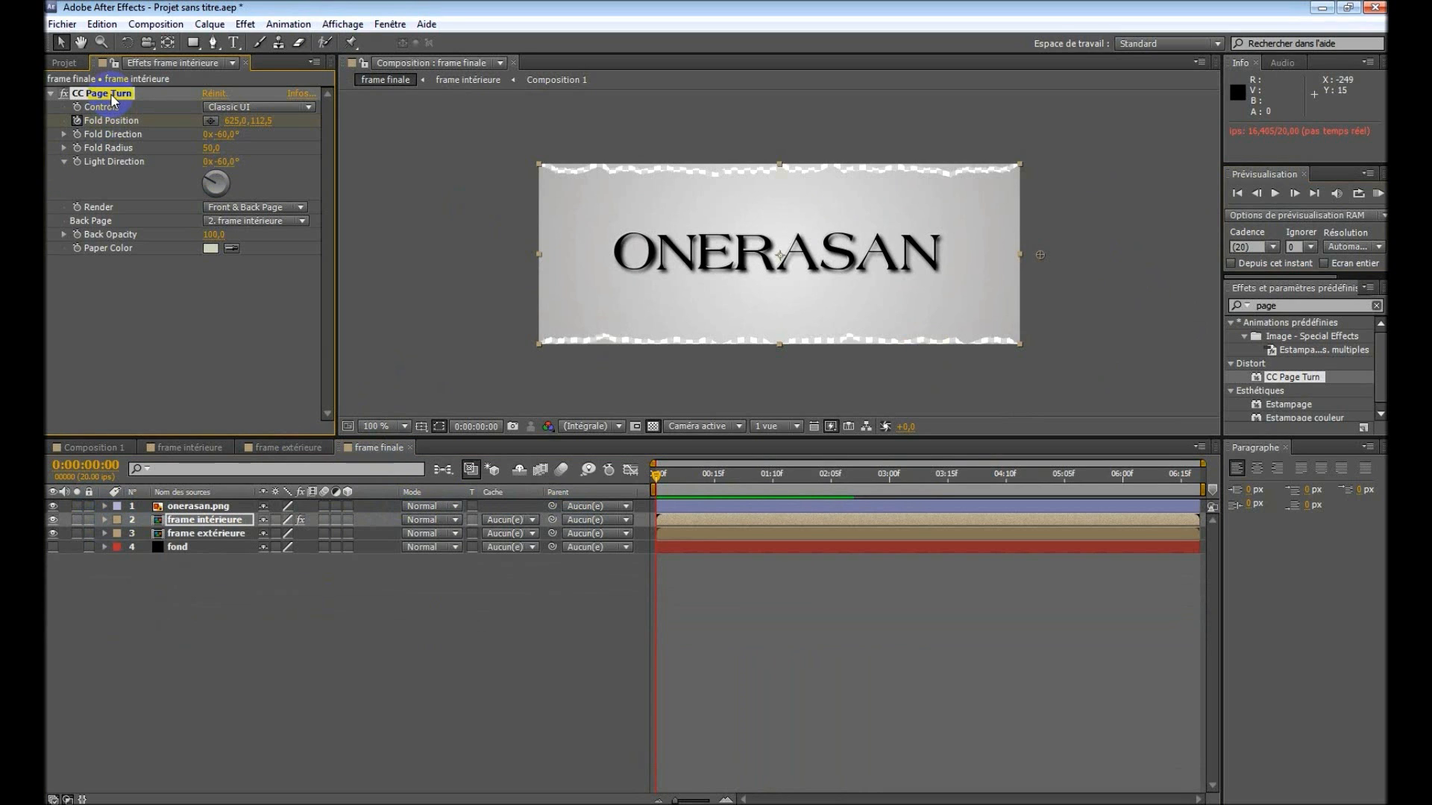
{"action": "left_click", "coordinate": [102, 24]}
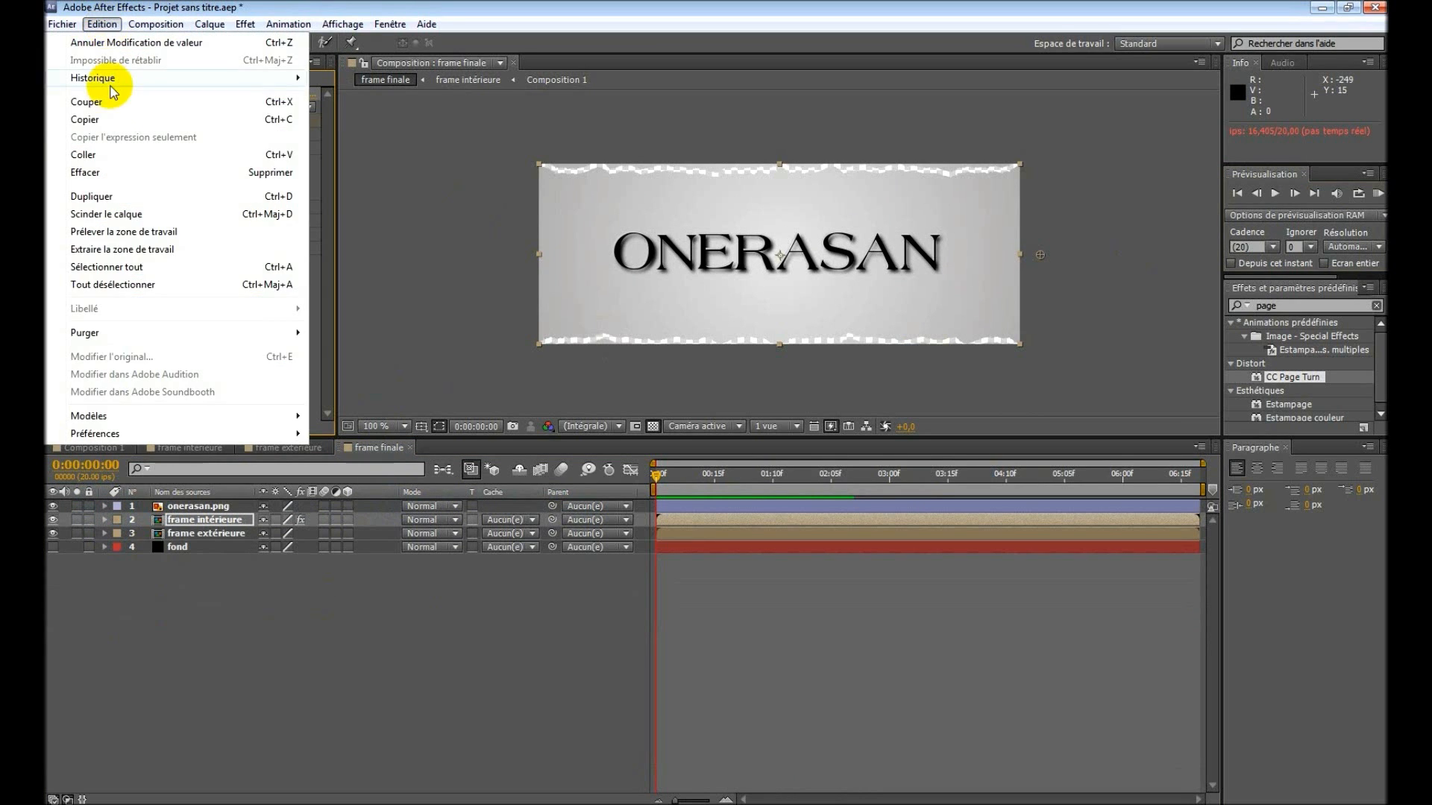
{"action": "left_click", "coordinate": [111, 119]}
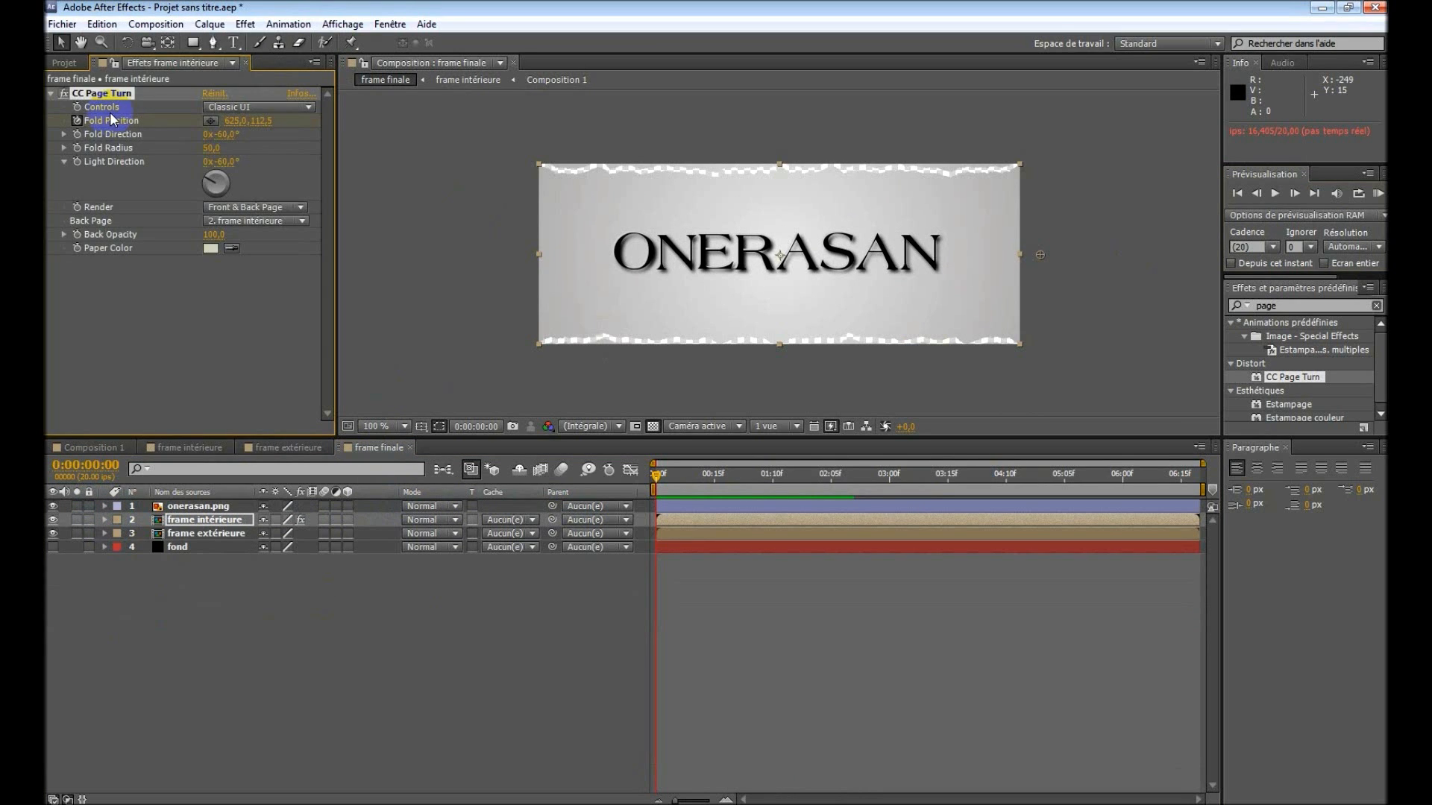
{"action": "left_click", "coordinate": [197, 507]}
{"action": "left_click", "coordinate": [182, 306]}
{"action": "key", "text": "ctrl+v"}
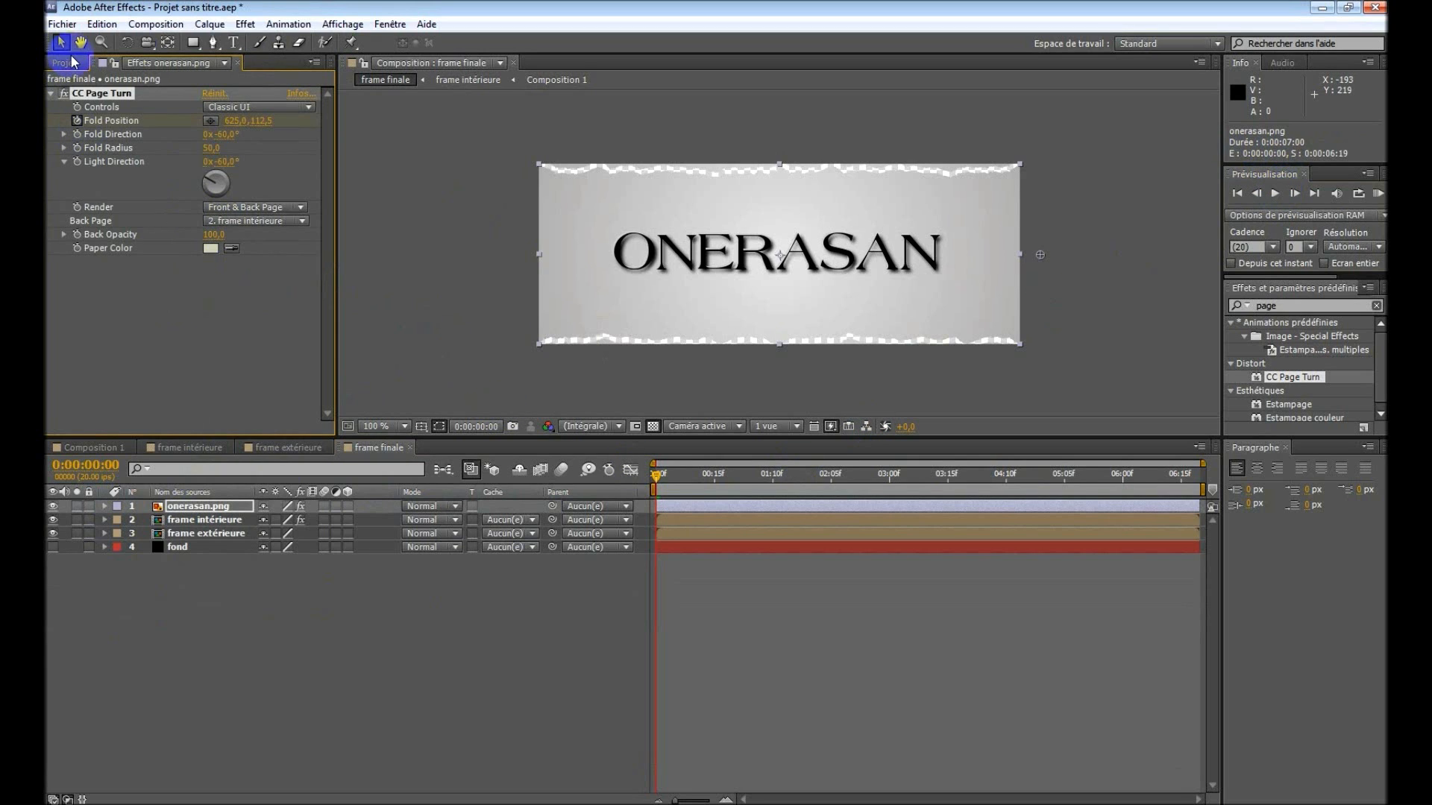
Preview the title and inner frame turning together from the beginning, and stop playback at 0:00:02:04.
{"action": "left_click", "coordinate": [641, 473]}
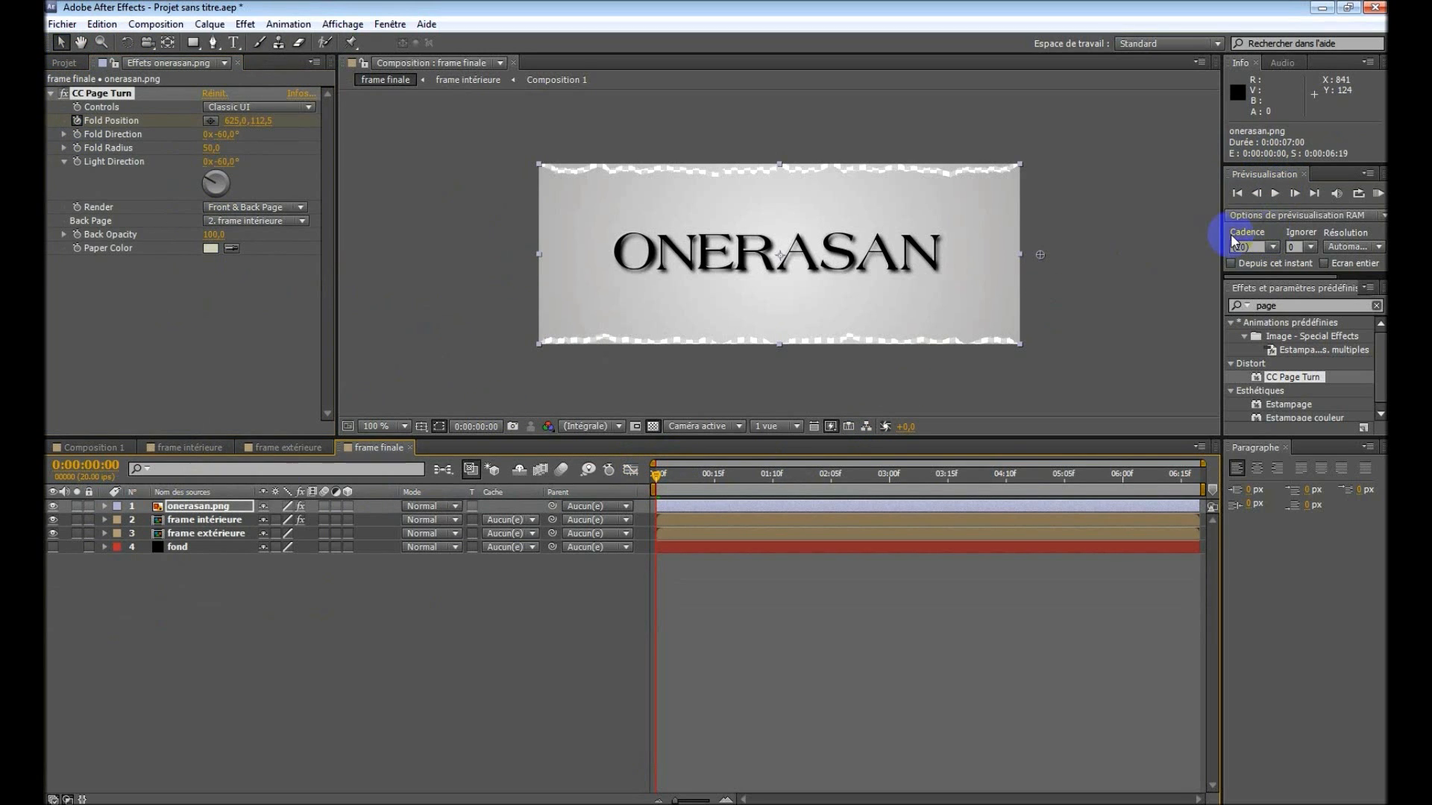
{"action": "left_click", "coordinate": [1270, 200]}
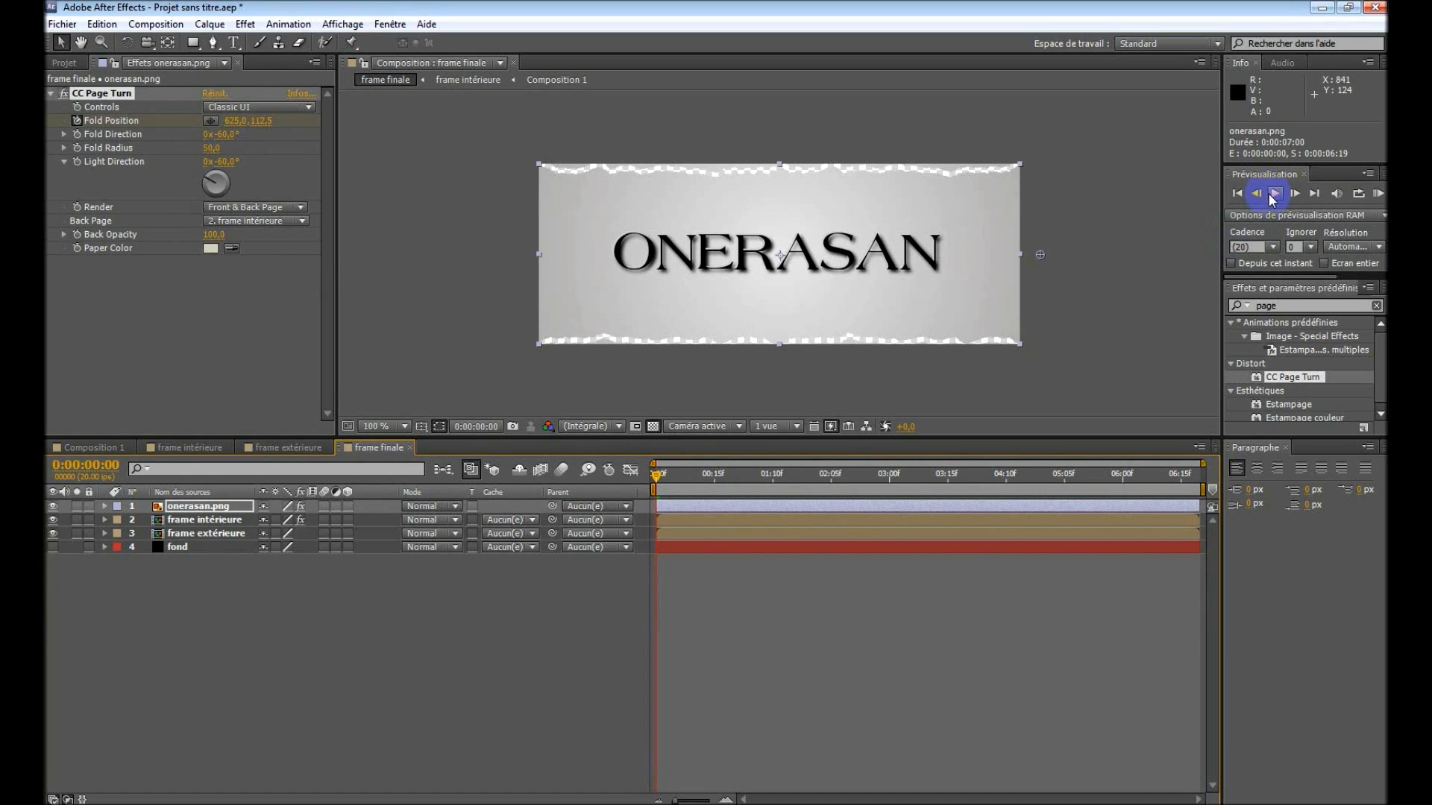
{"action": "left_click", "coordinate": [1273, 198]}
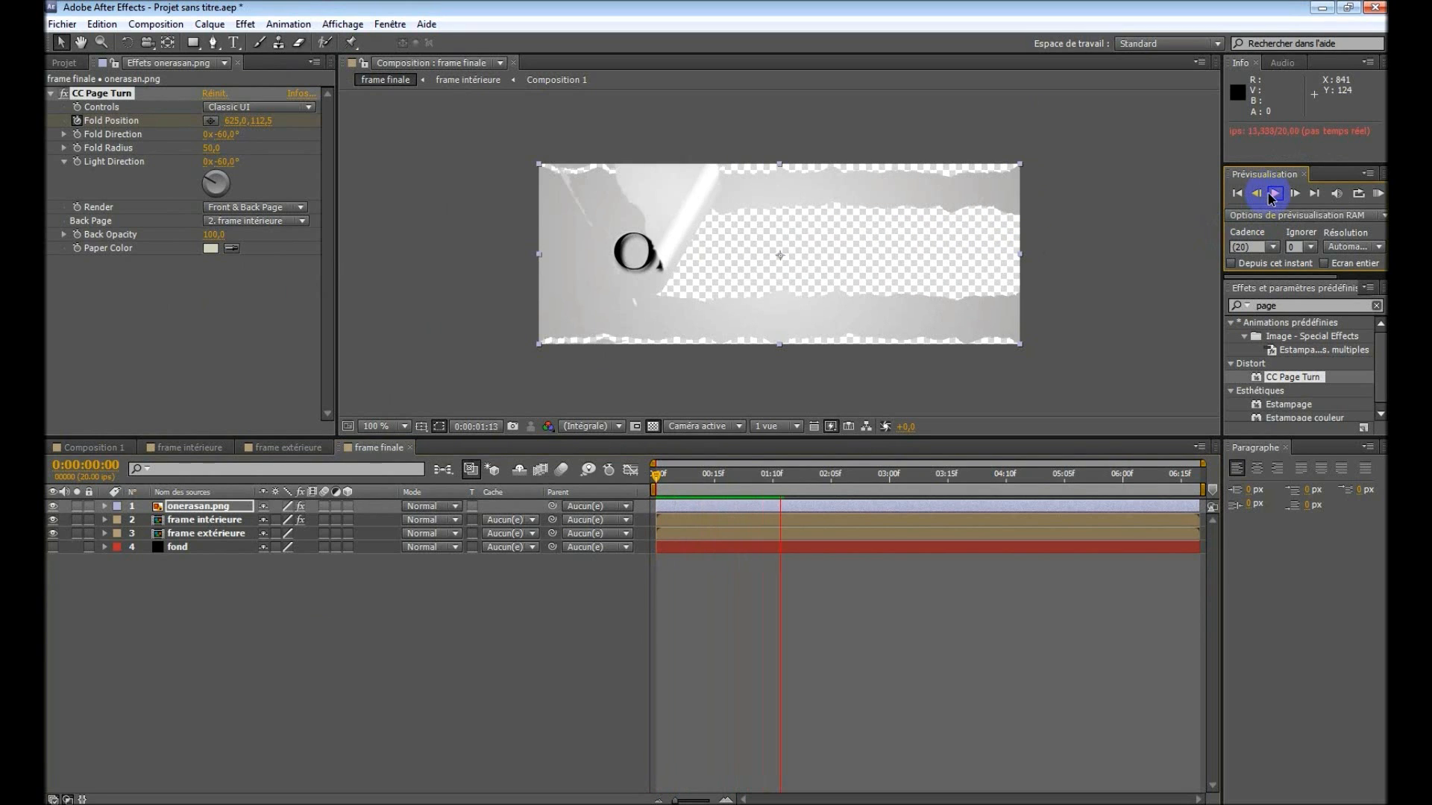
{"action": "left_click", "coordinate": [1273, 198]}
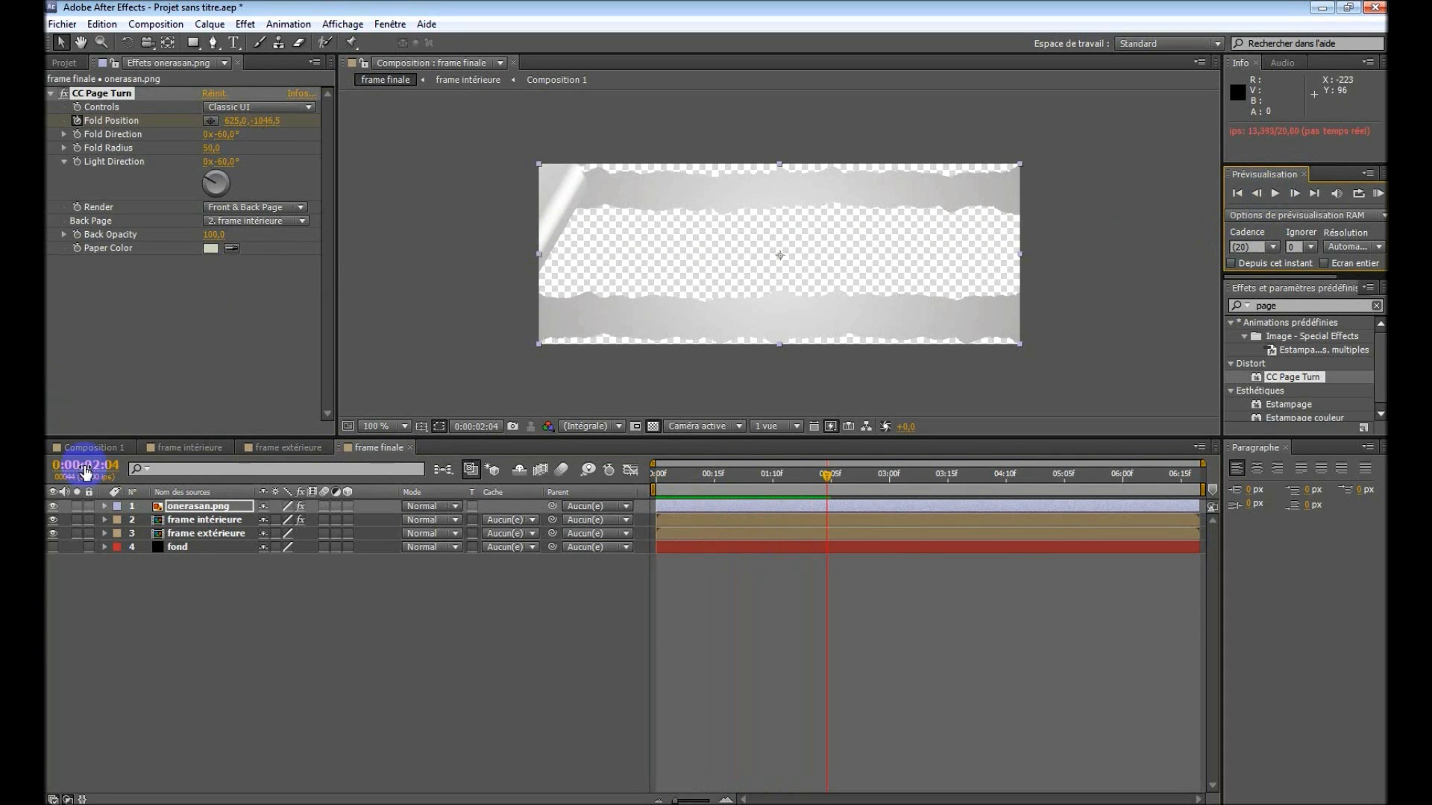
Show the fond layer of frame finale and apply the Dégradé effect to it, found by searching for "dégr".
{"action": "left_click", "coordinate": [53, 547]}
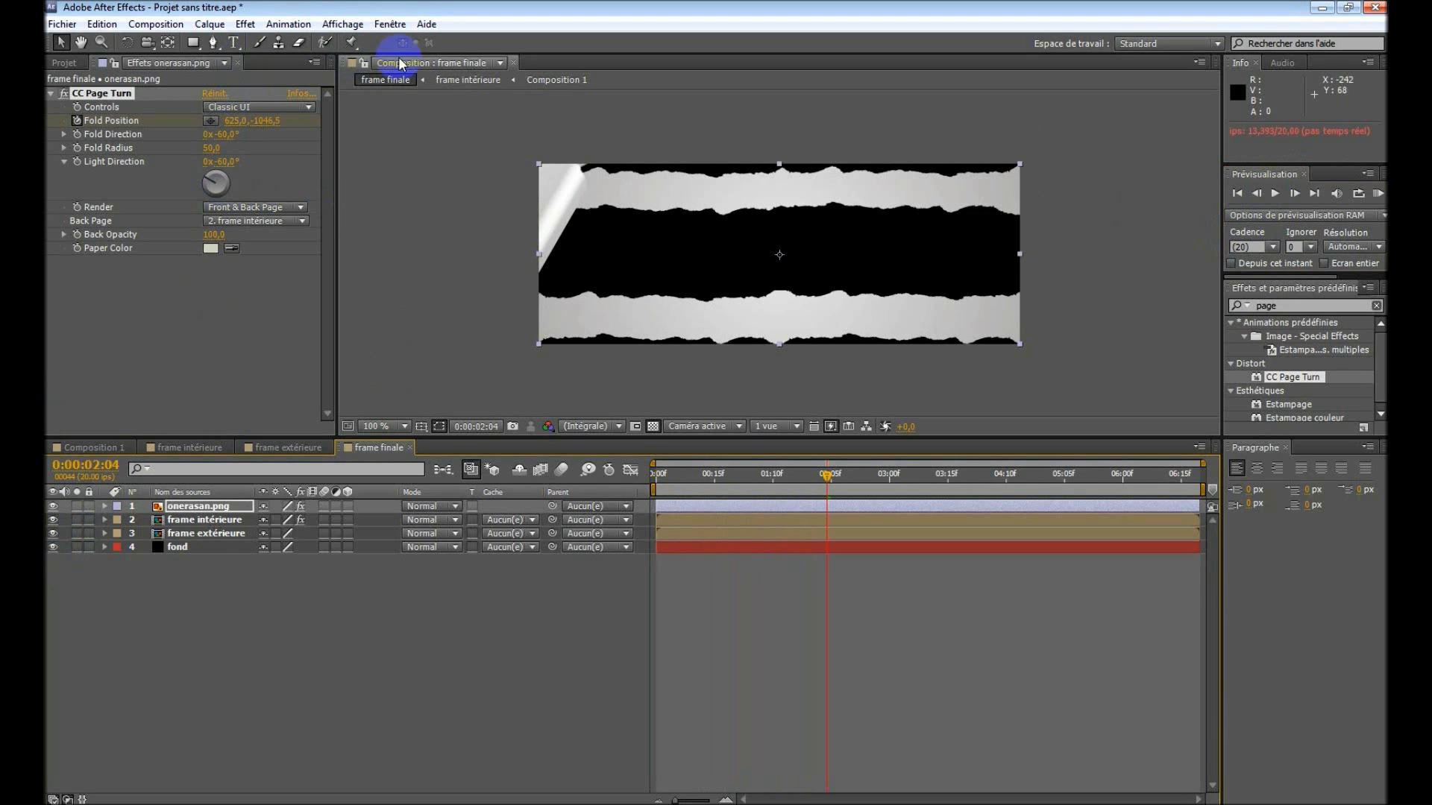
{"action": "left_click_drag", "start_coordinate": [1289, 306], "coordinate": [1215, 304]}
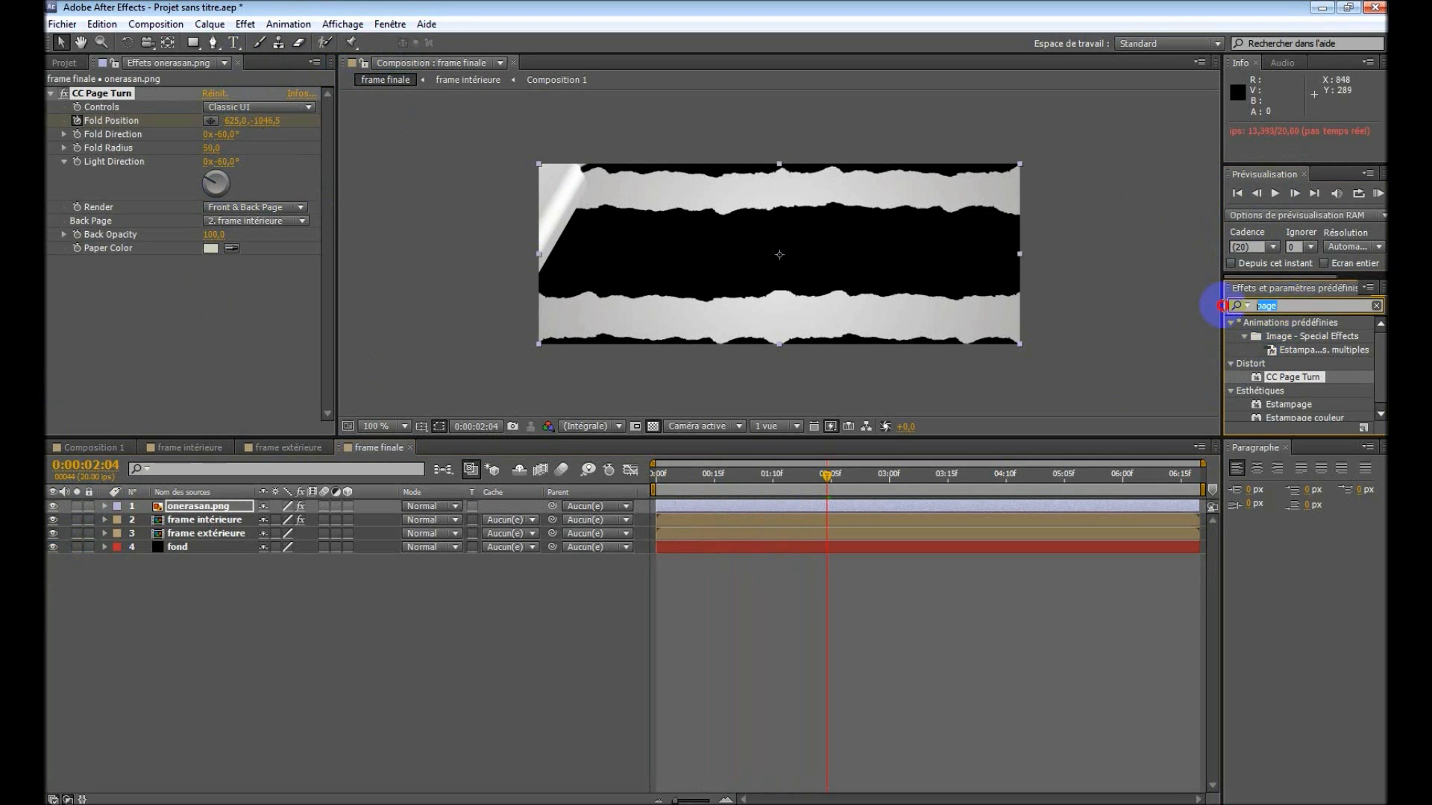
{"action": "type", "text": "dé"}
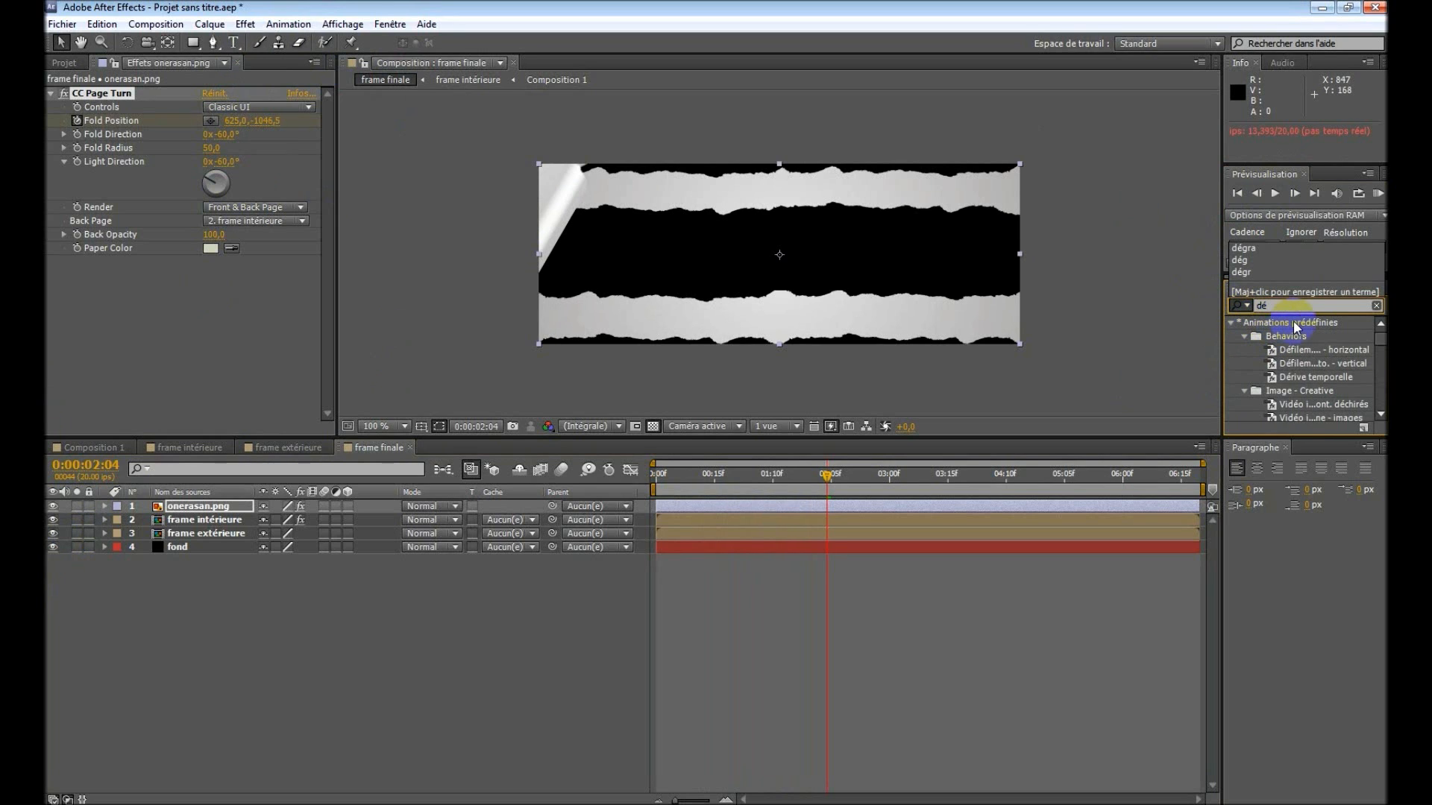
{"action": "type", "text": "gr"}
{"action": "left_click_drag", "start_coordinate": [1281, 337], "coordinate": [180, 547]}
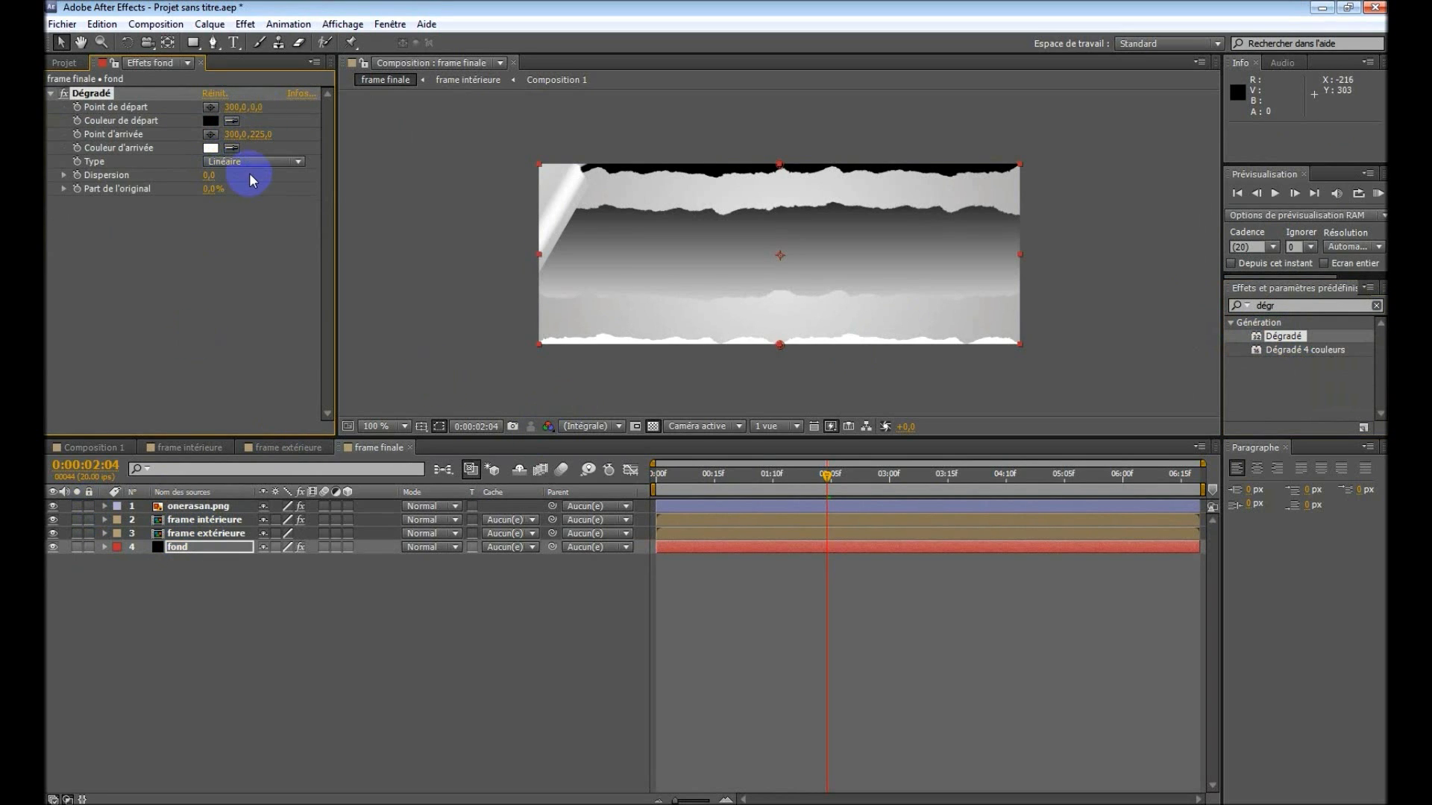
Set the start colour of the Dégradé effect on the fond layer to a light grey.
{"action": "left_click", "coordinate": [211, 122]}
{"action": "left_click_drag", "start_coordinate": [502, 495], "coordinate": [462, 496]}
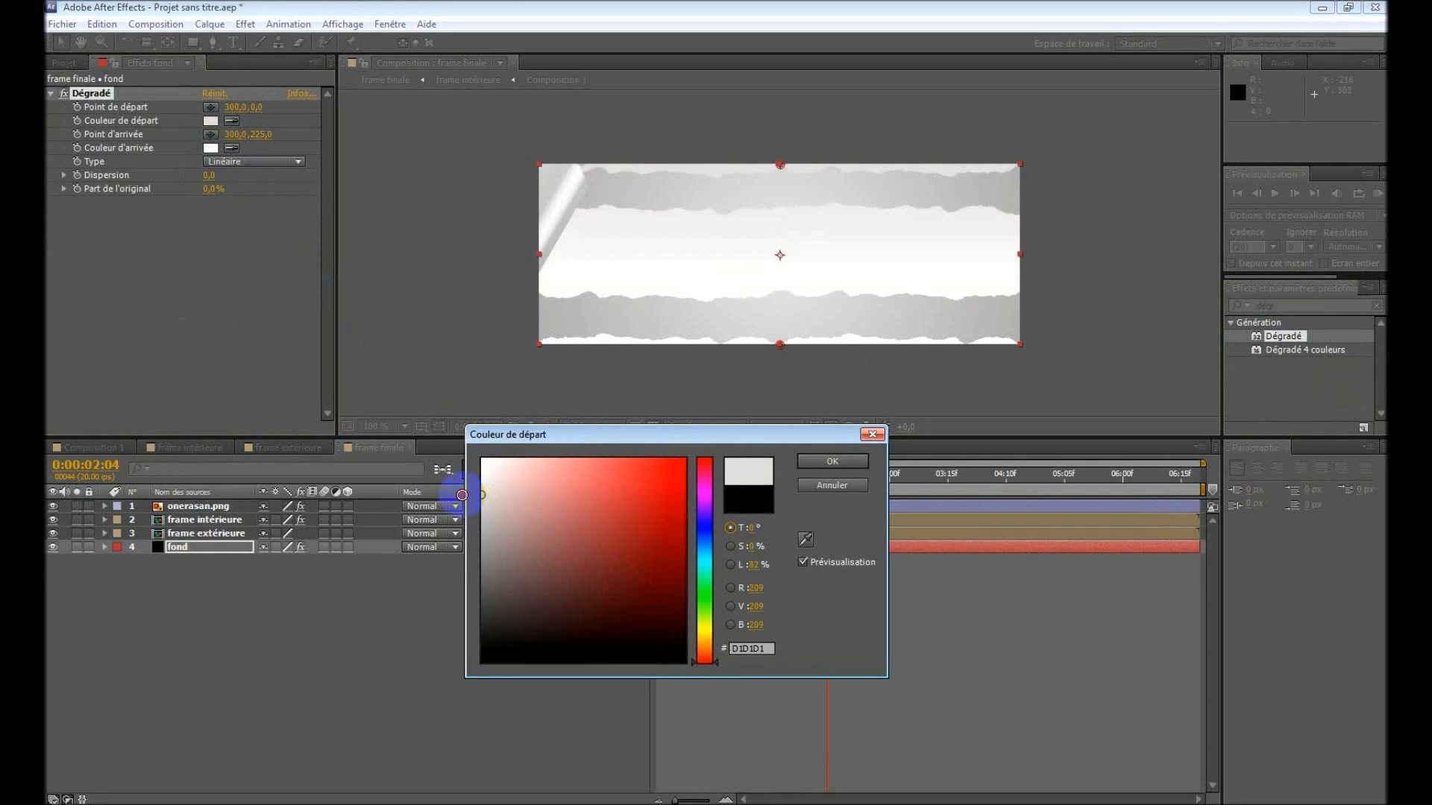
{"action": "left_click", "coordinate": [833, 461]}
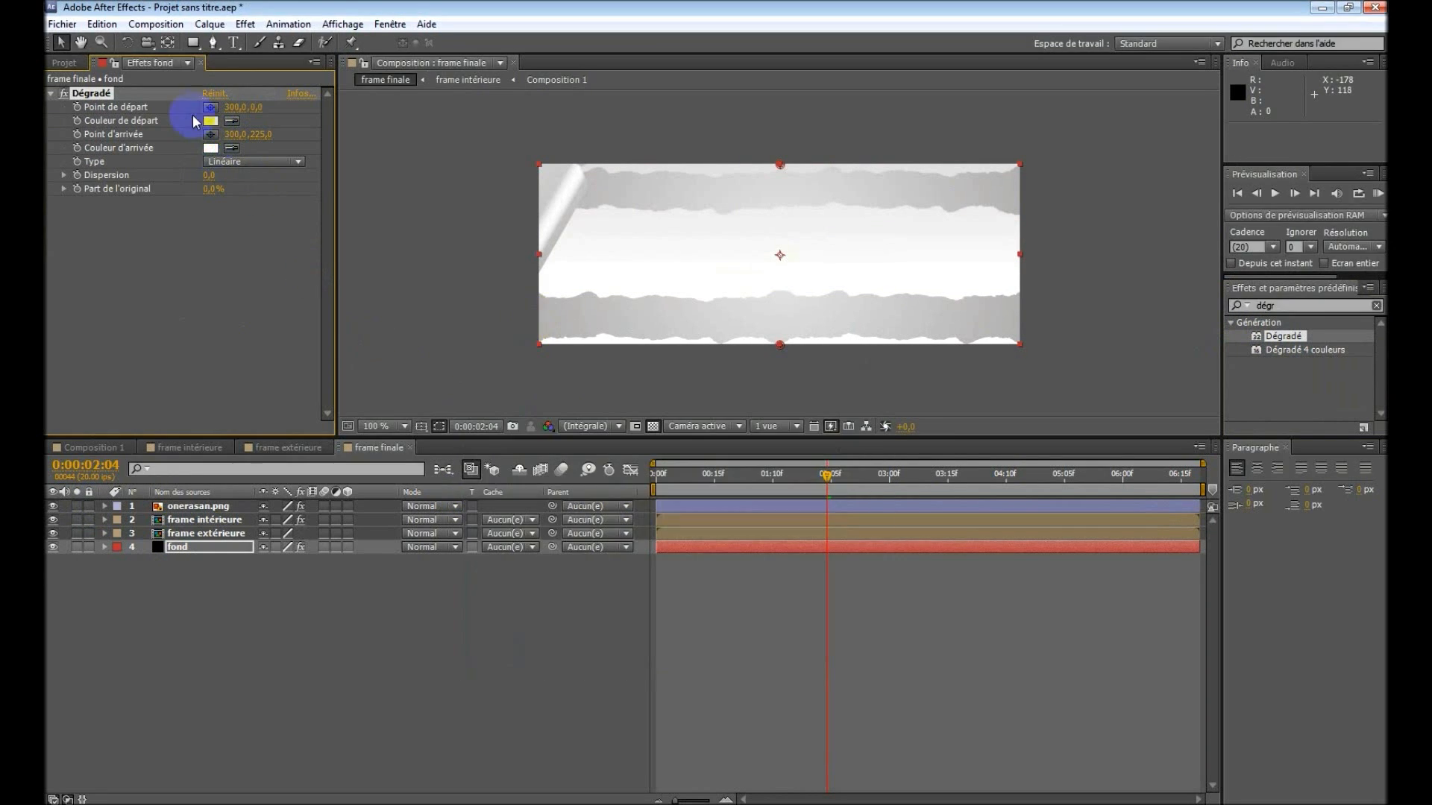
Make the Dégradé gradient Radial, with its start point at 300, 113 and its end point at about 293, 431.
{"action": "left_click", "coordinate": [253, 161]}
{"action": "left_click", "coordinate": [278, 191]}
{"action": "left_click_drag", "start_coordinate": [778, 167], "coordinate": [779, 255]}
{"action": "left_click_drag", "start_coordinate": [781, 347], "coordinate": [778, 446]}
{"action": "left_click_drag", "start_coordinate": [773, 490], "coordinate": [772, 493]}
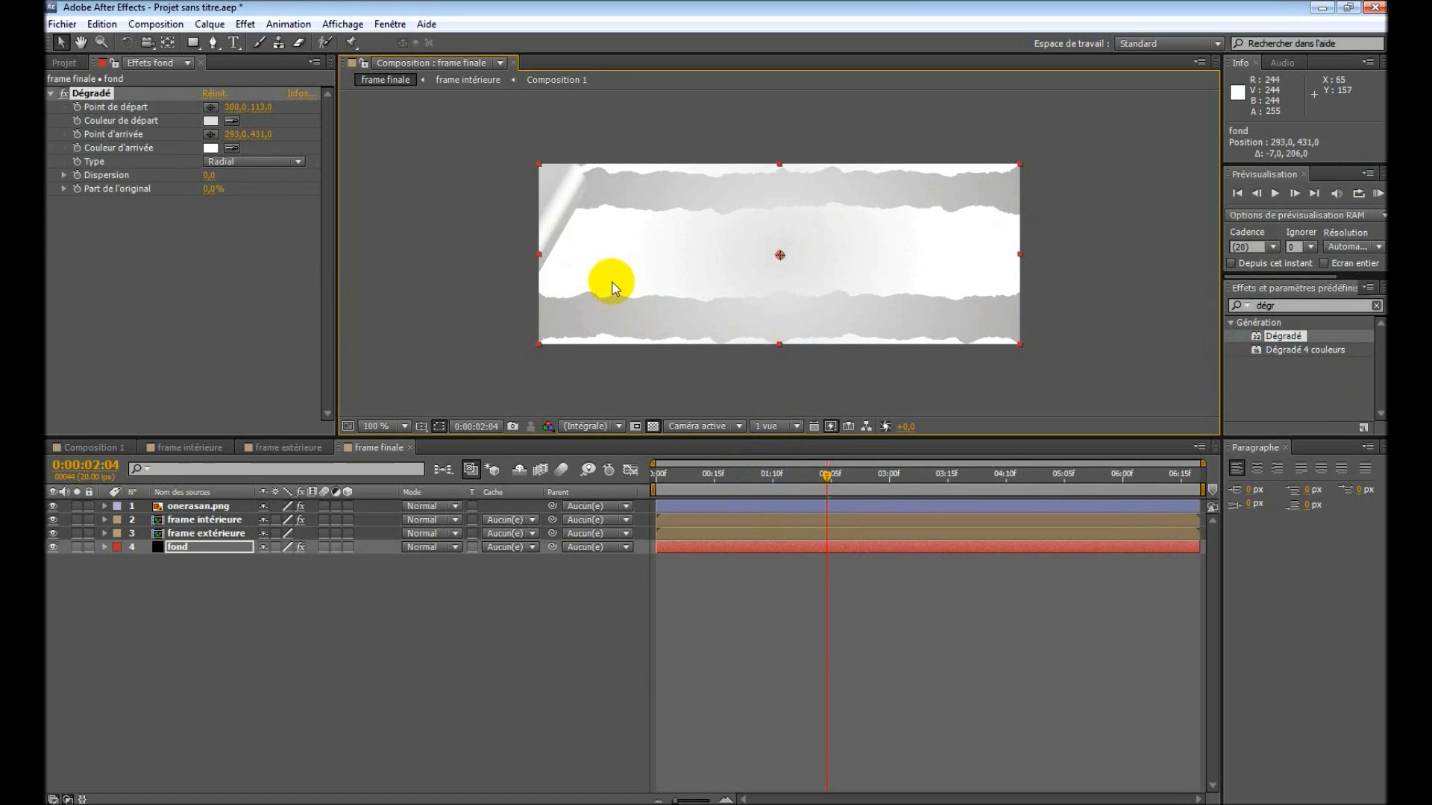
Add a text layer reading "youtube.com" in the white band of the composition.
{"action": "left_click", "coordinate": [235, 44]}
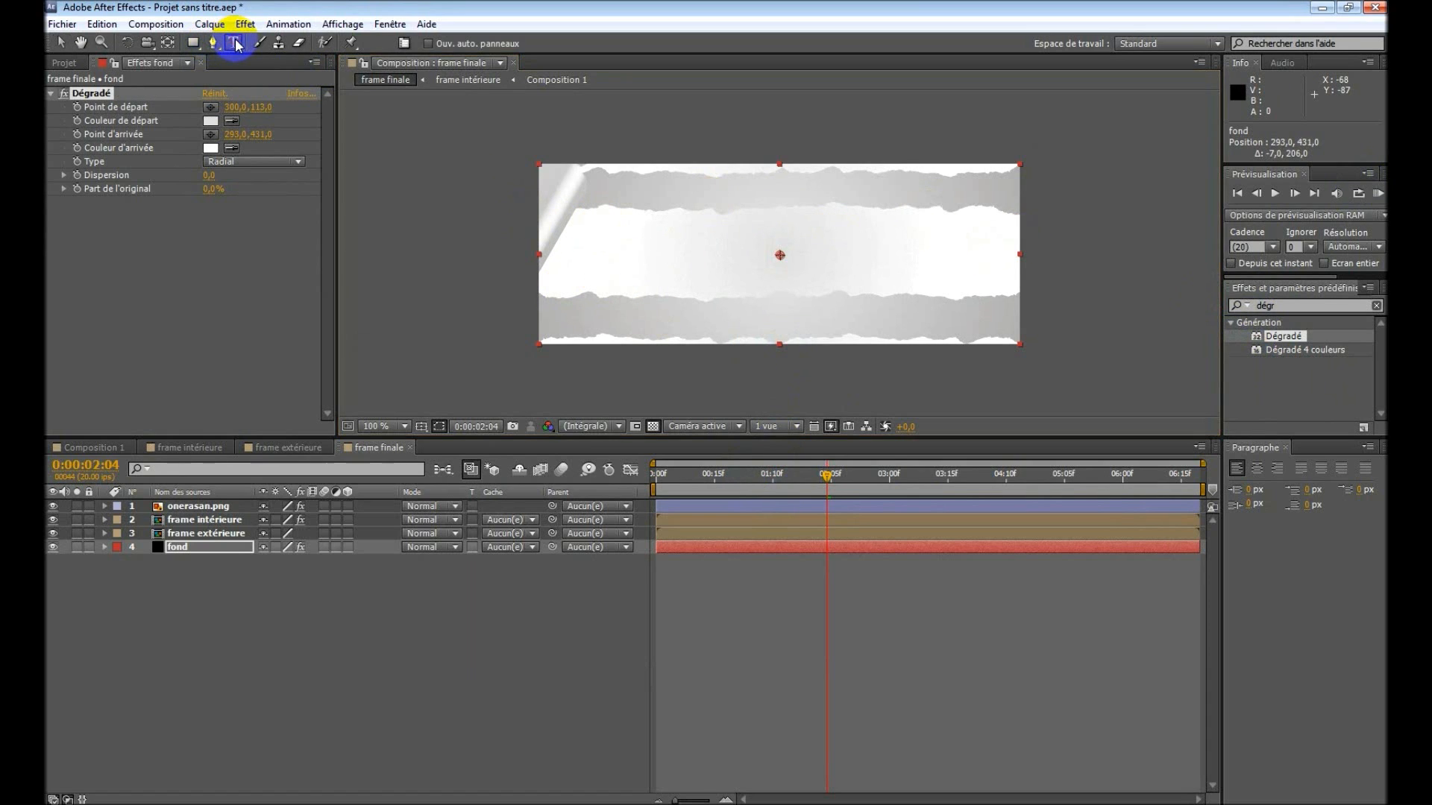
{"action": "left_click", "coordinate": [638, 253]}
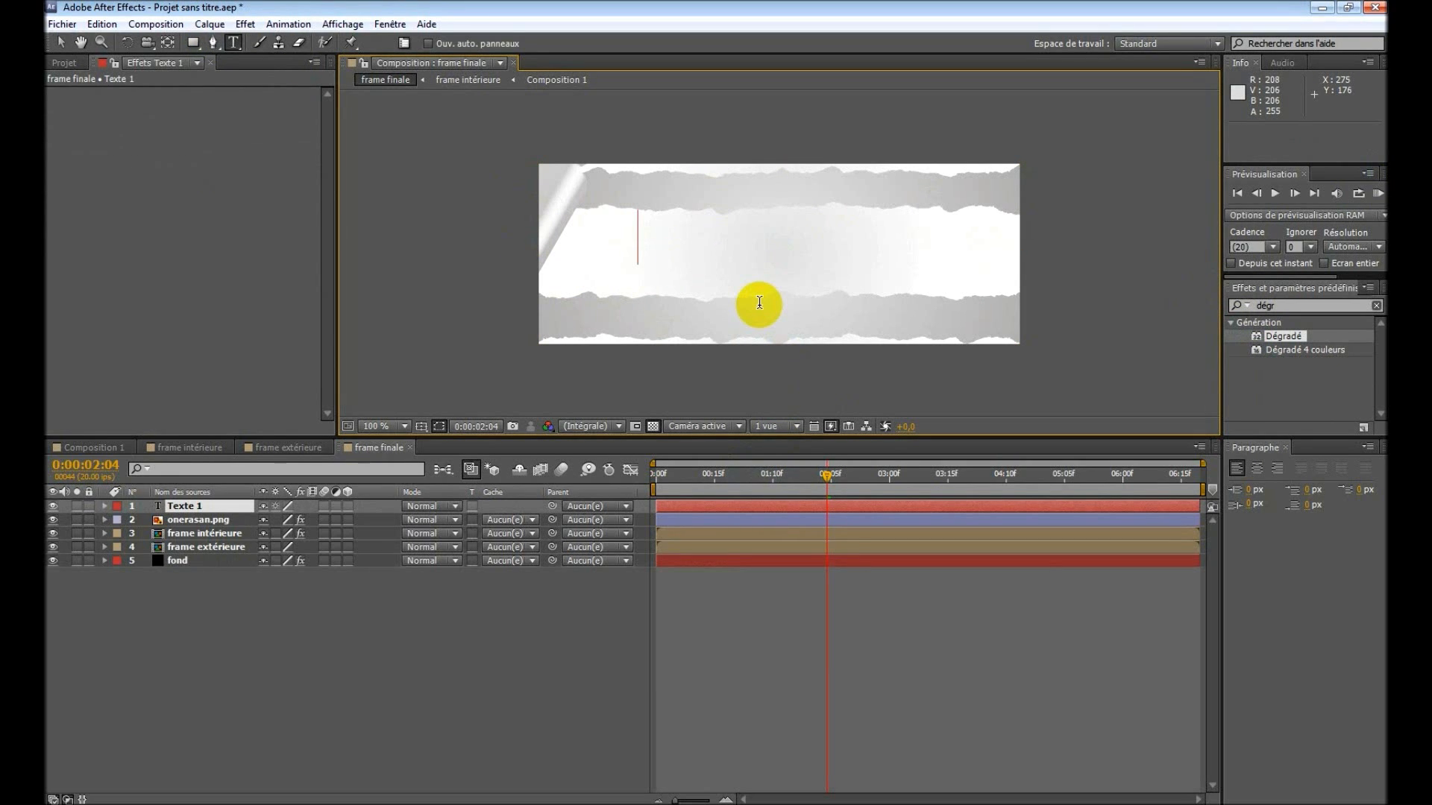
{"action": "type", "text": "youtu"}
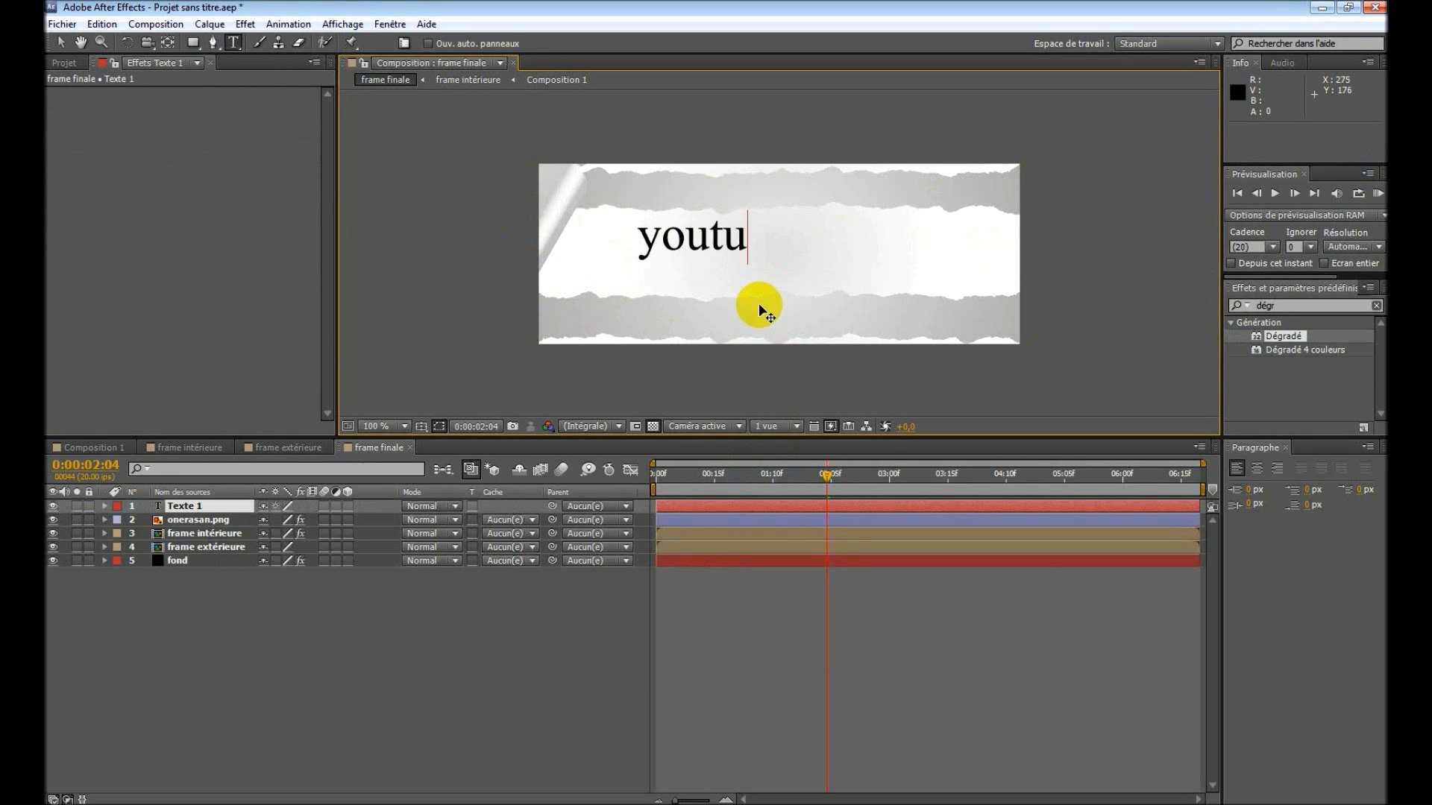
{"action": "type", "text": "be.com"}
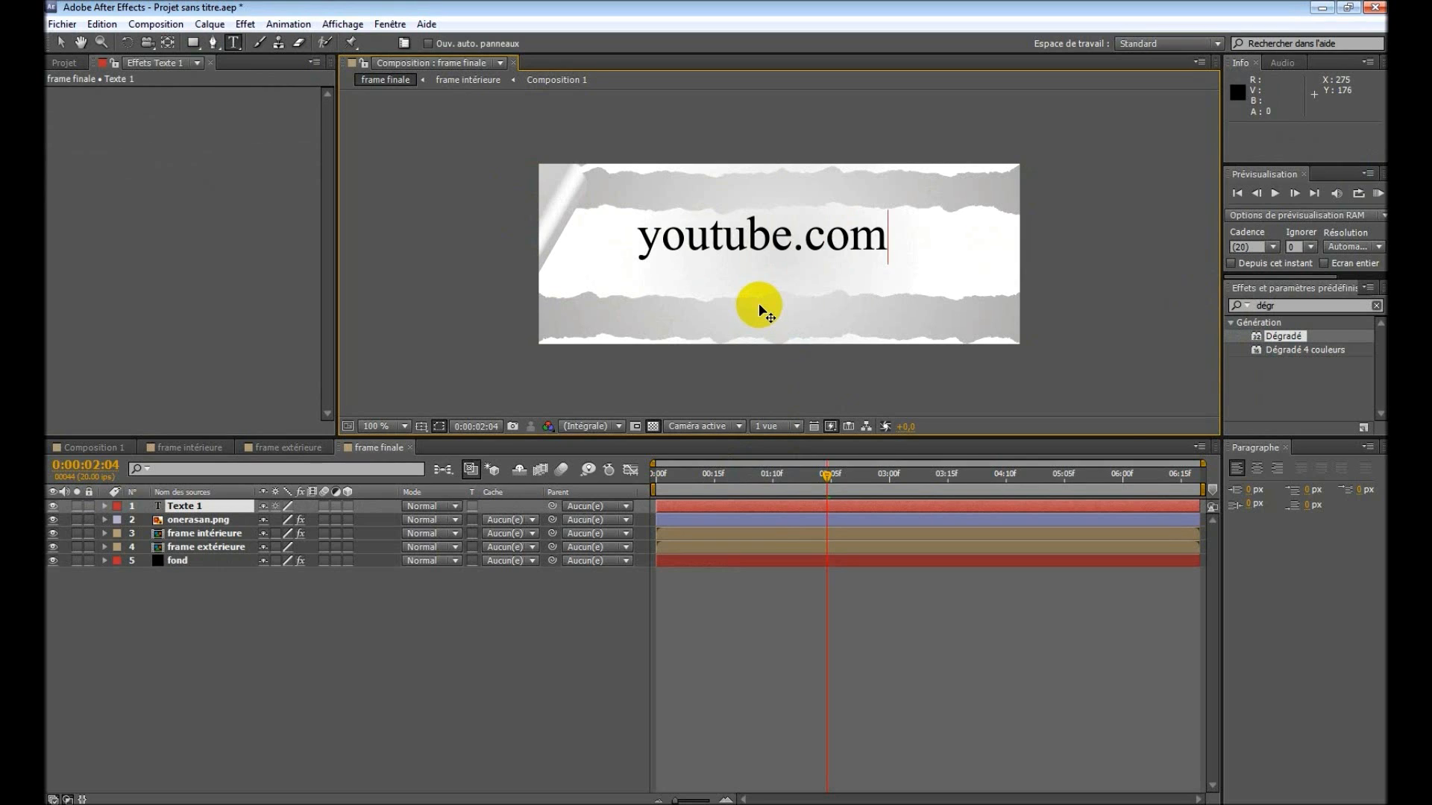
{"action": "left_click", "coordinate": [61, 42]}
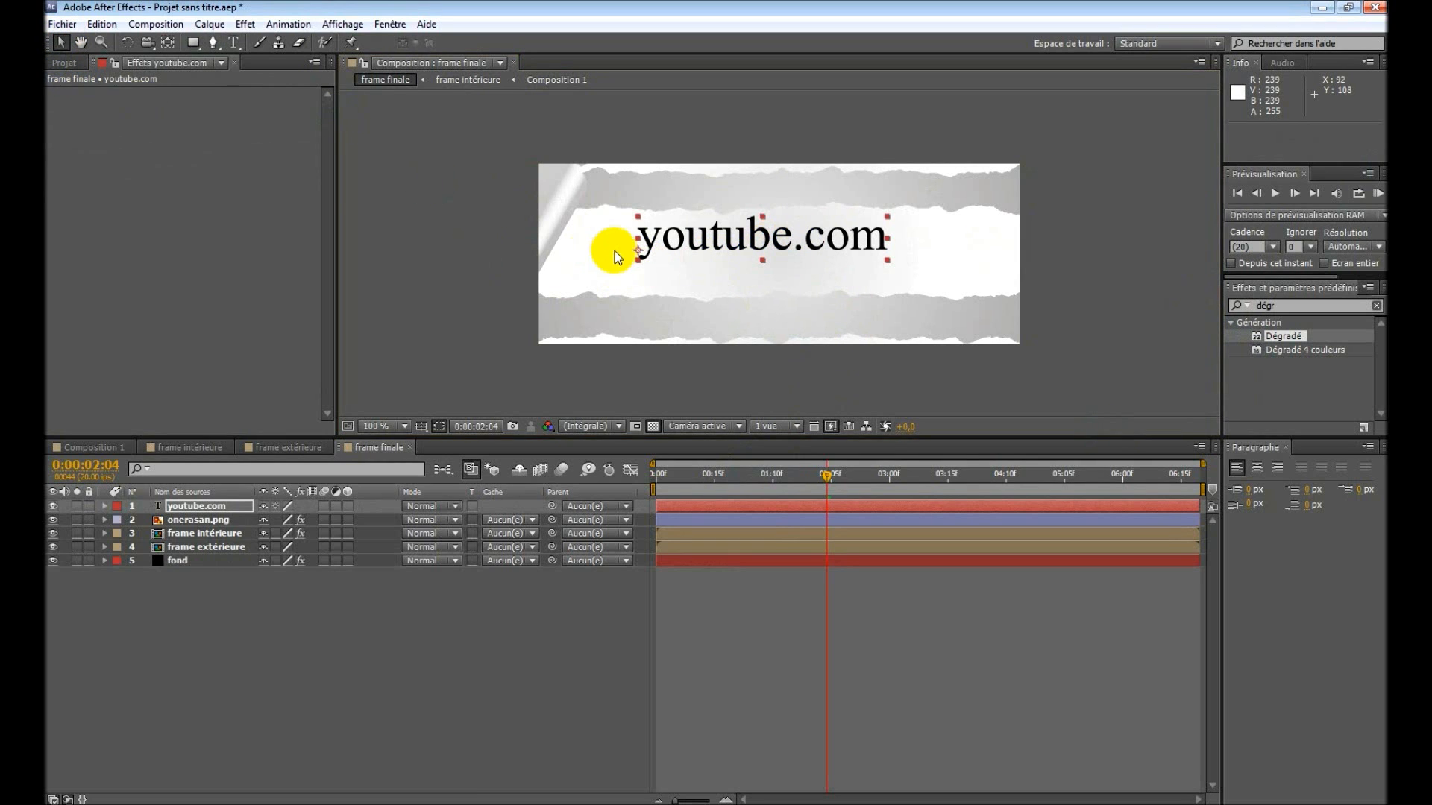
Position the youtube.com text at about 150, 120 and place its layer between frame extérieure and fond.
{"action": "left_click_drag", "start_coordinate": [640, 256], "coordinate": [661, 264]}
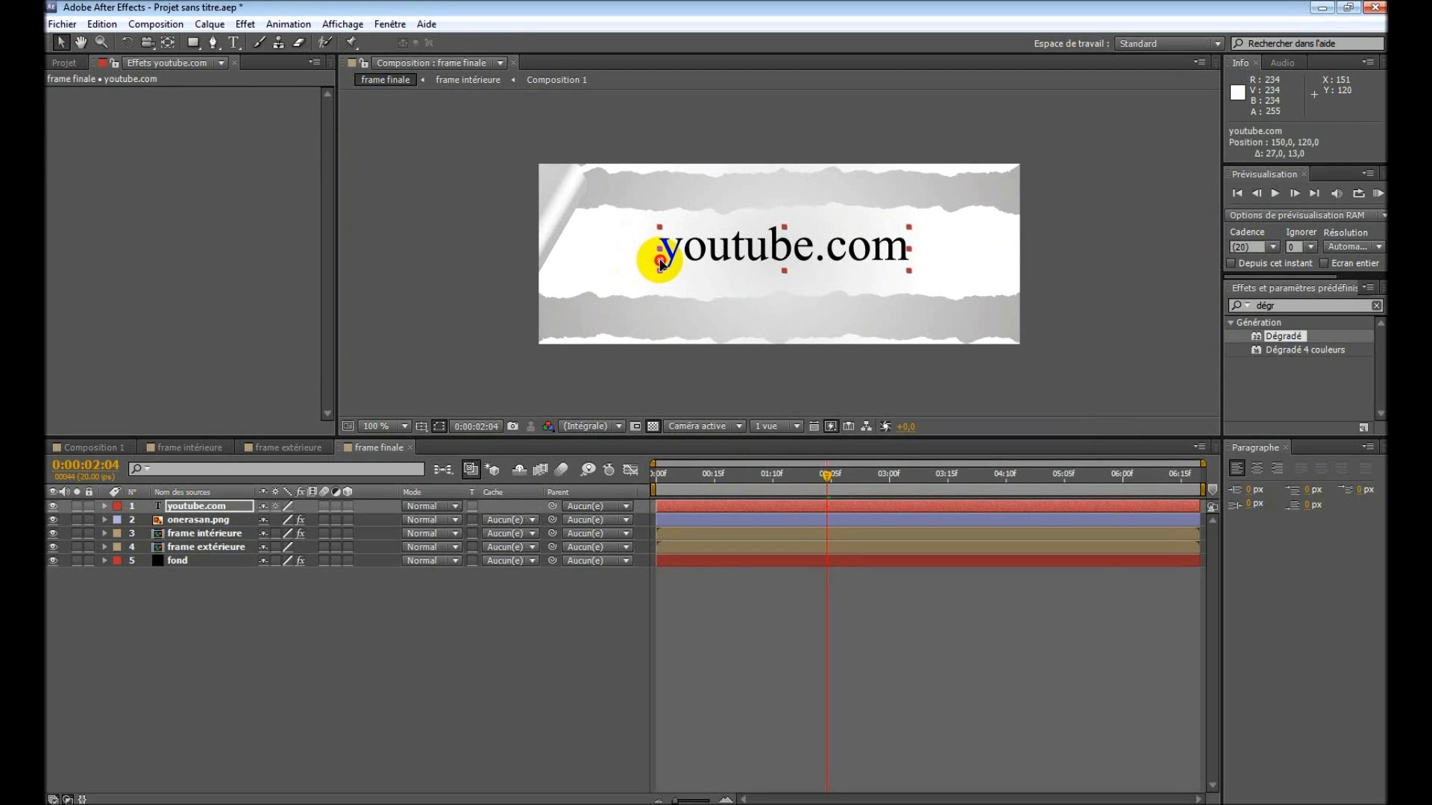
{"action": "left_click_drag", "start_coordinate": [661, 263], "coordinate": [661, 263]}
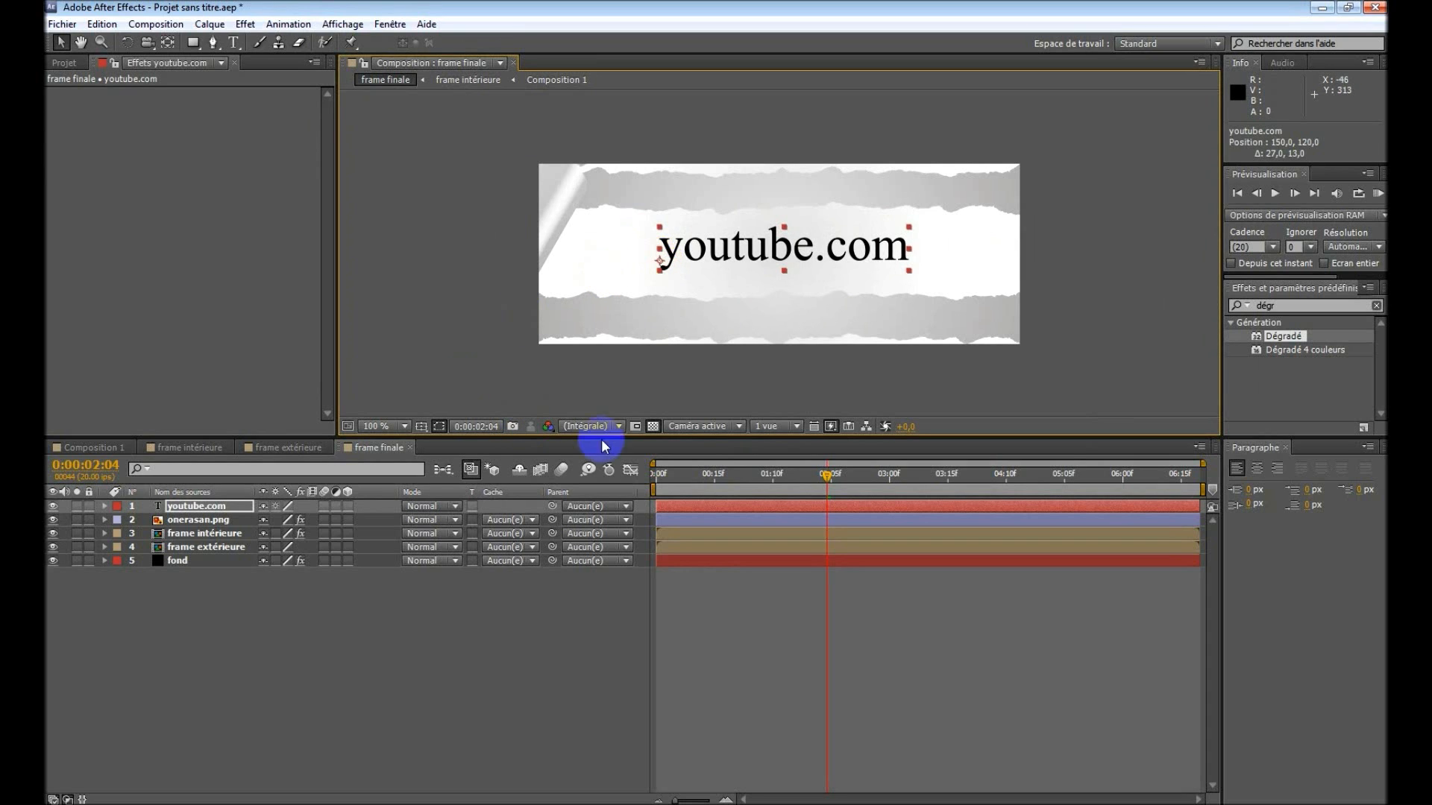
{"action": "left_click_drag", "start_coordinate": [204, 504], "coordinate": [204, 552]}
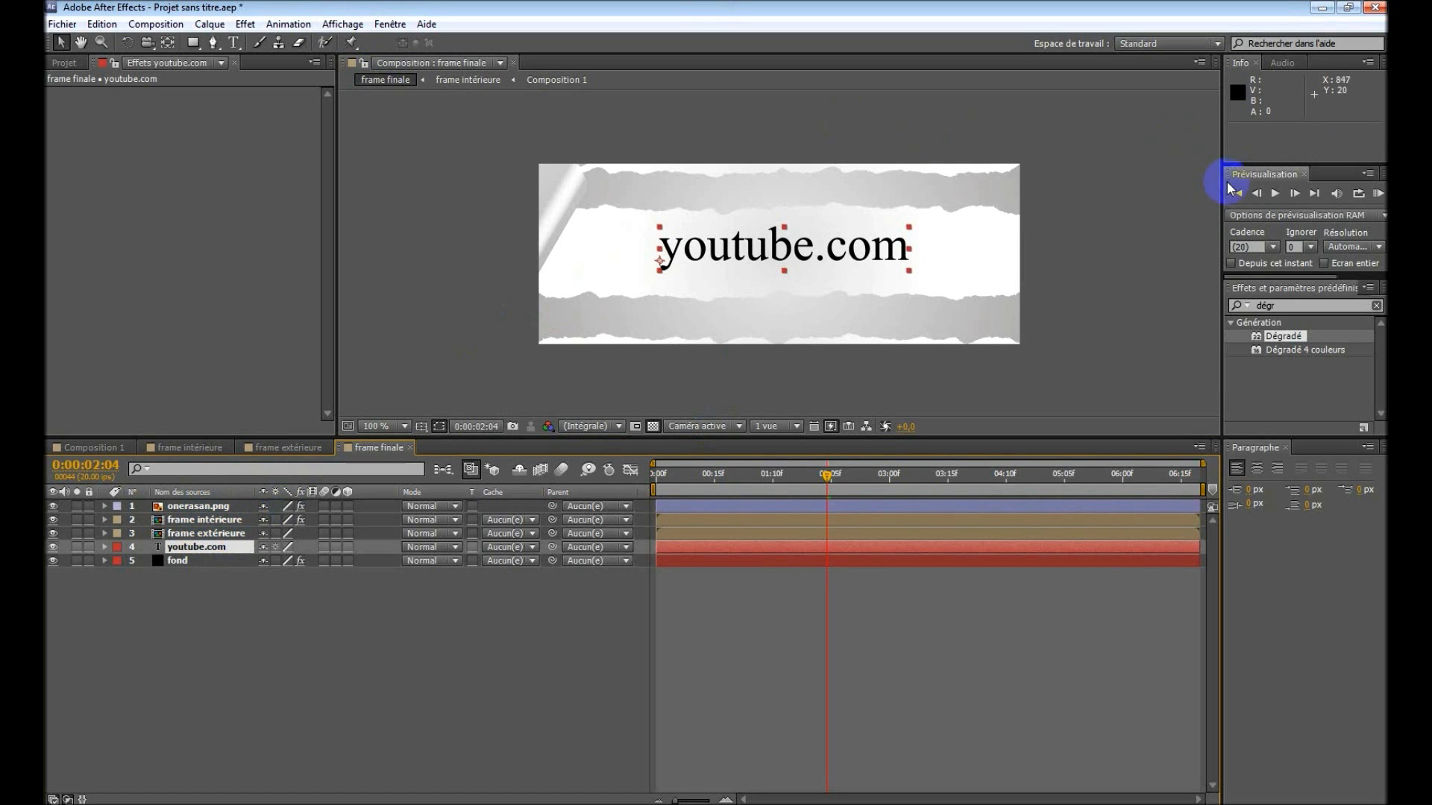
Preview the page turn uncovering the text from the beginning, and return to the first frame.
{"action": "left_click", "coordinate": [1237, 194]}
{"action": "left_click", "coordinate": [1267, 195]}
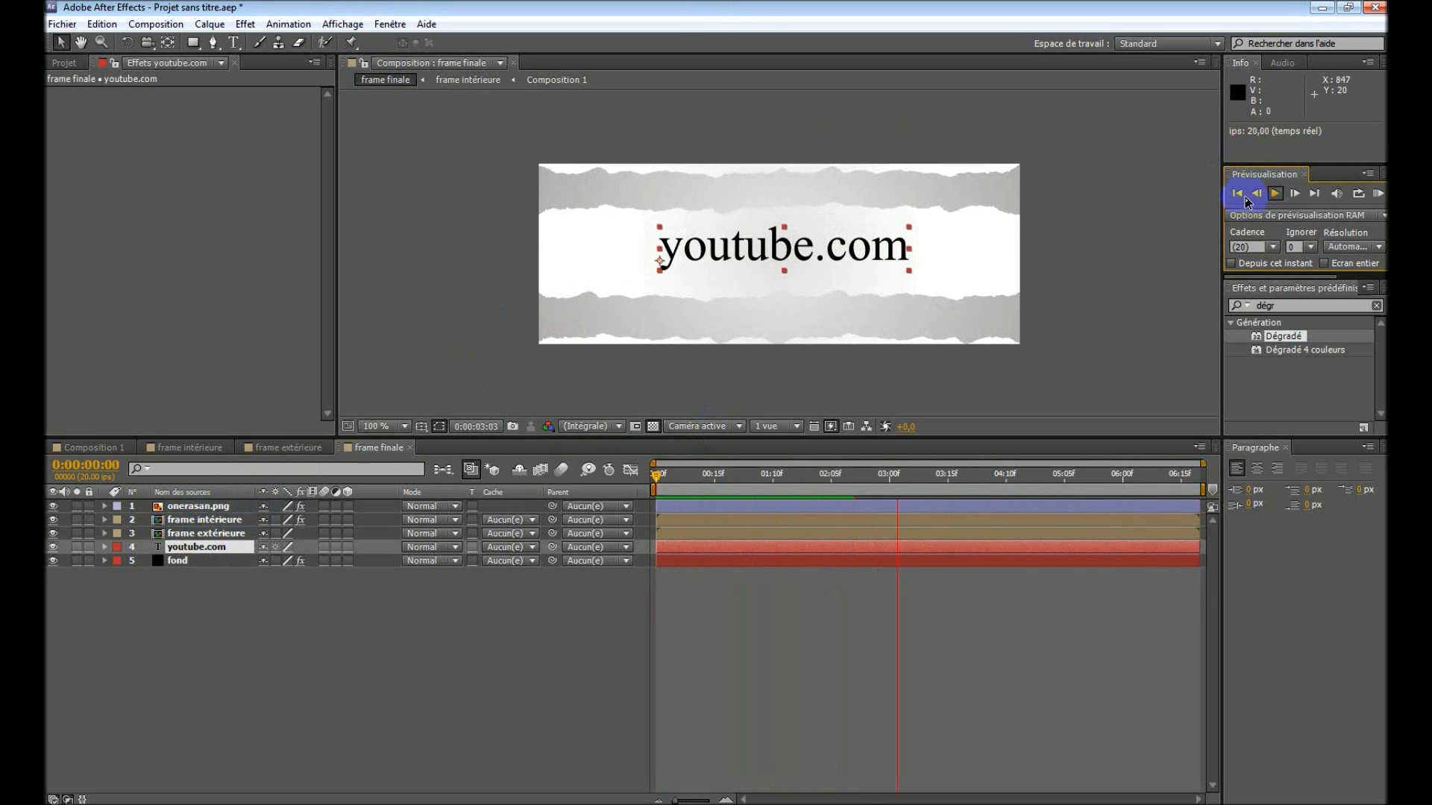
{"action": "left_click", "coordinate": [1237, 194]}
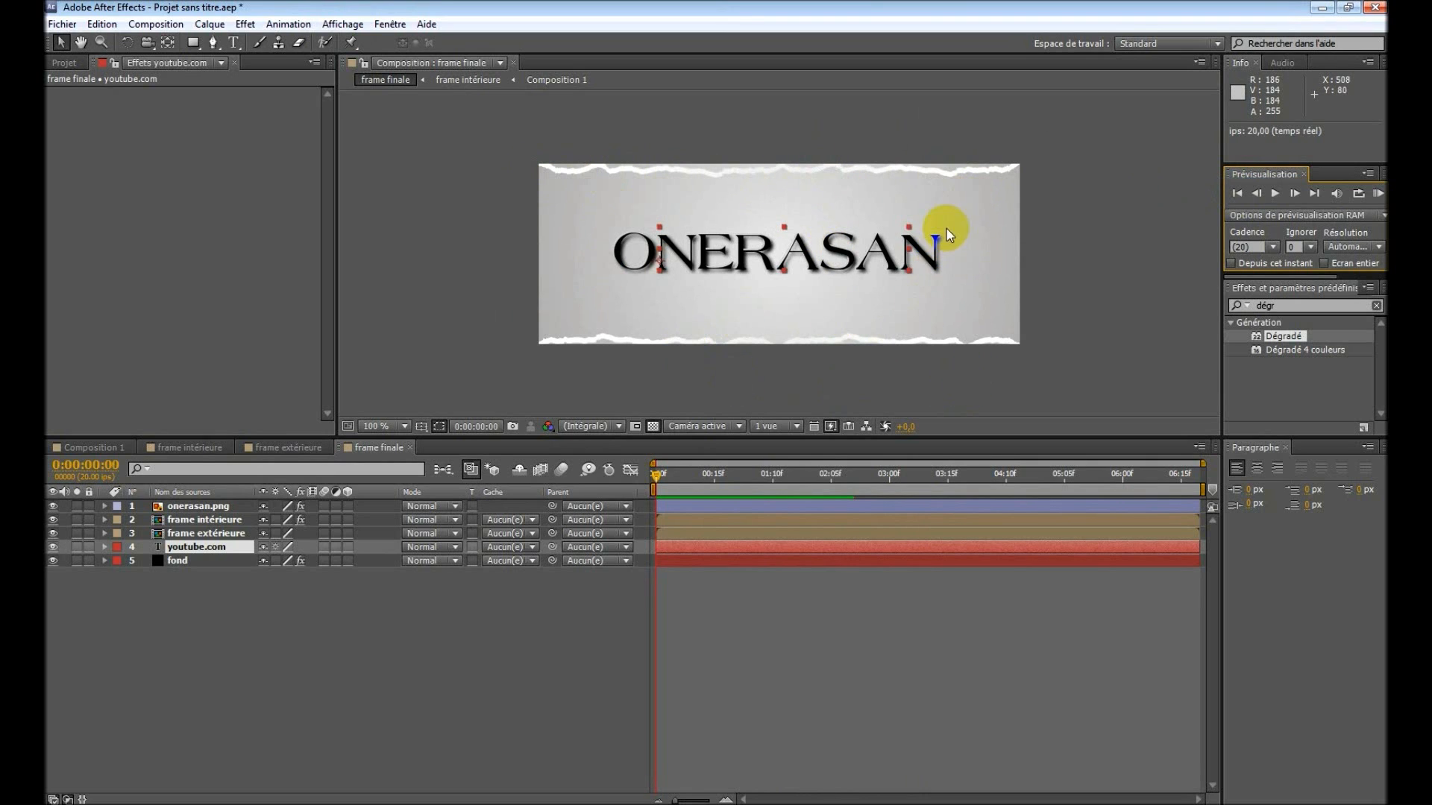
Search the effects for "ombre" and apply Ombre portée to the frame extérieure layer.
{"action": "left_click", "coordinate": [217, 535]}
{"action": "left_click", "coordinate": [1265, 306]}
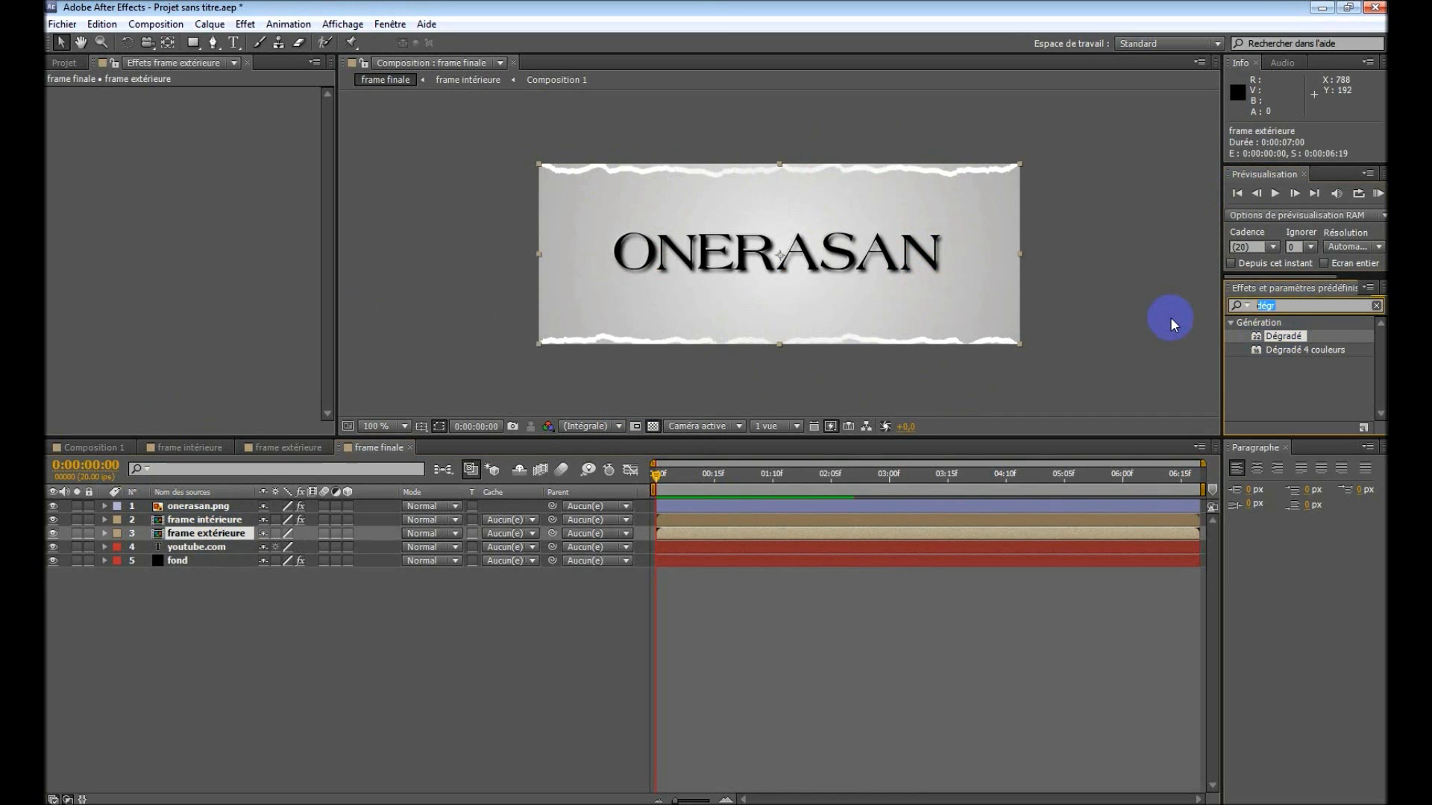
{"action": "type", "text": "omb"}
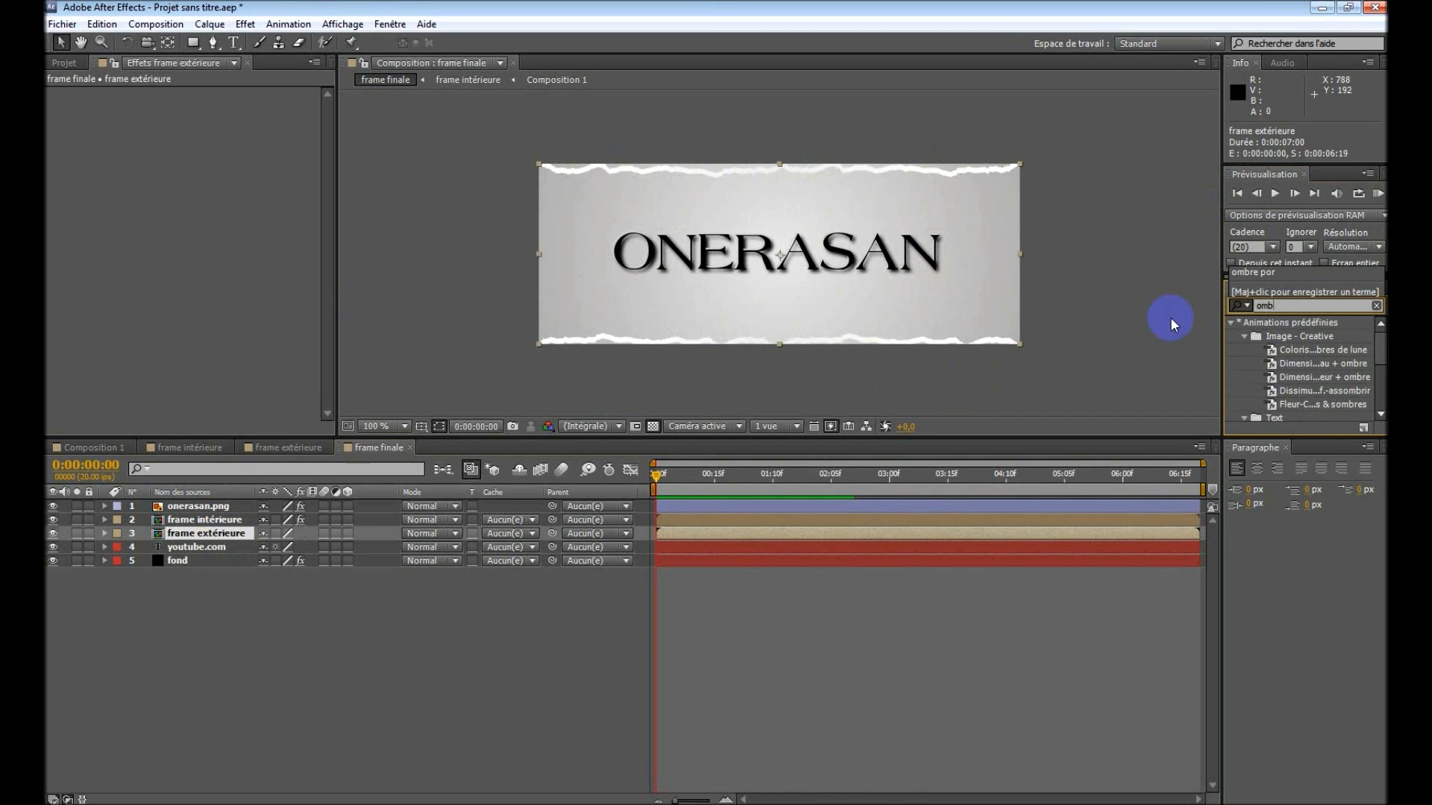
{"action": "type", "text": "re"}
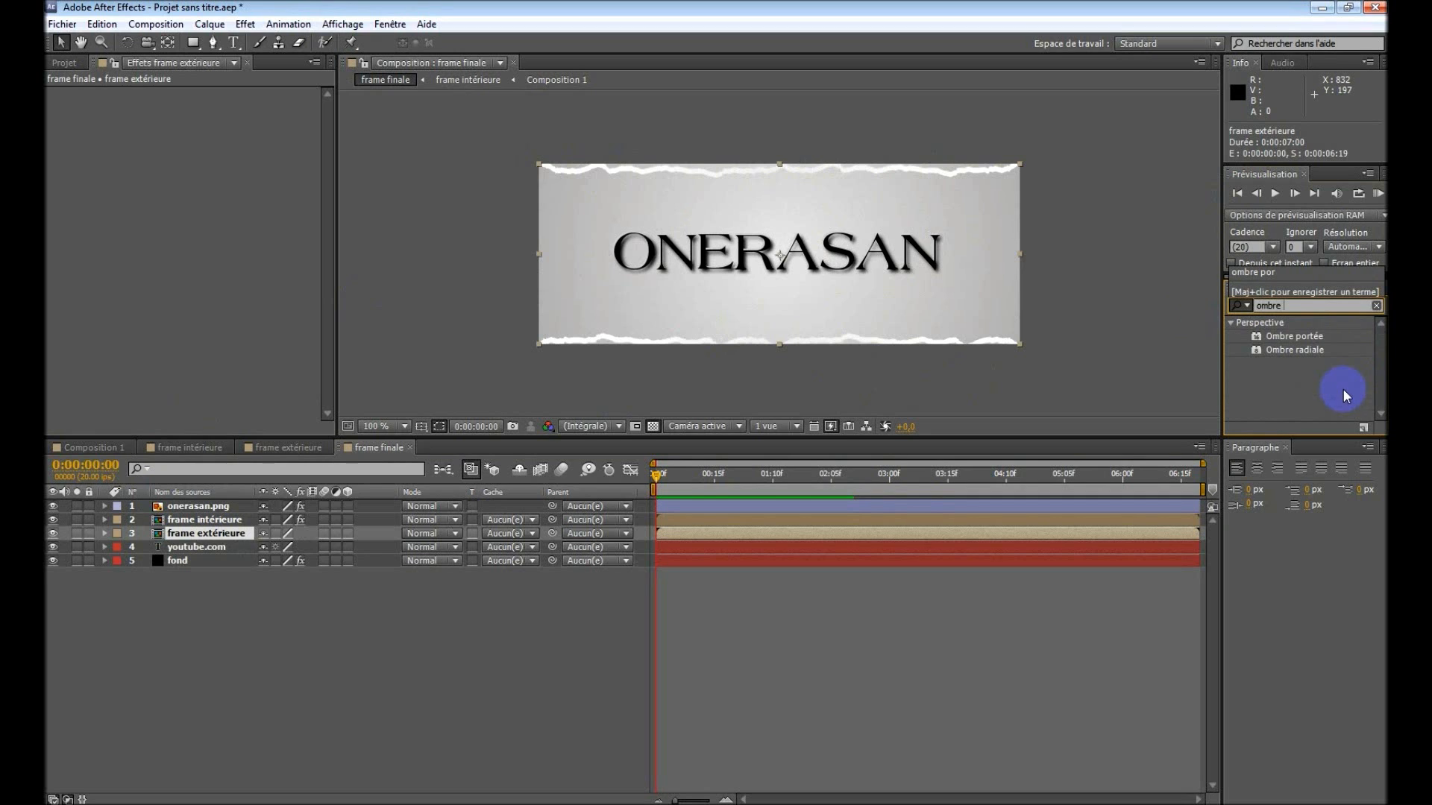
{"action": "left_click_drag", "start_coordinate": [1293, 336], "coordinate": [229, 536]}
Set the drop shadow's direction on frame extérieure to about 73° and its Lissage to 10.
{"action": "left_click_drag", "start_coordinate": [209, 152], "coordinate": [225, 157]}
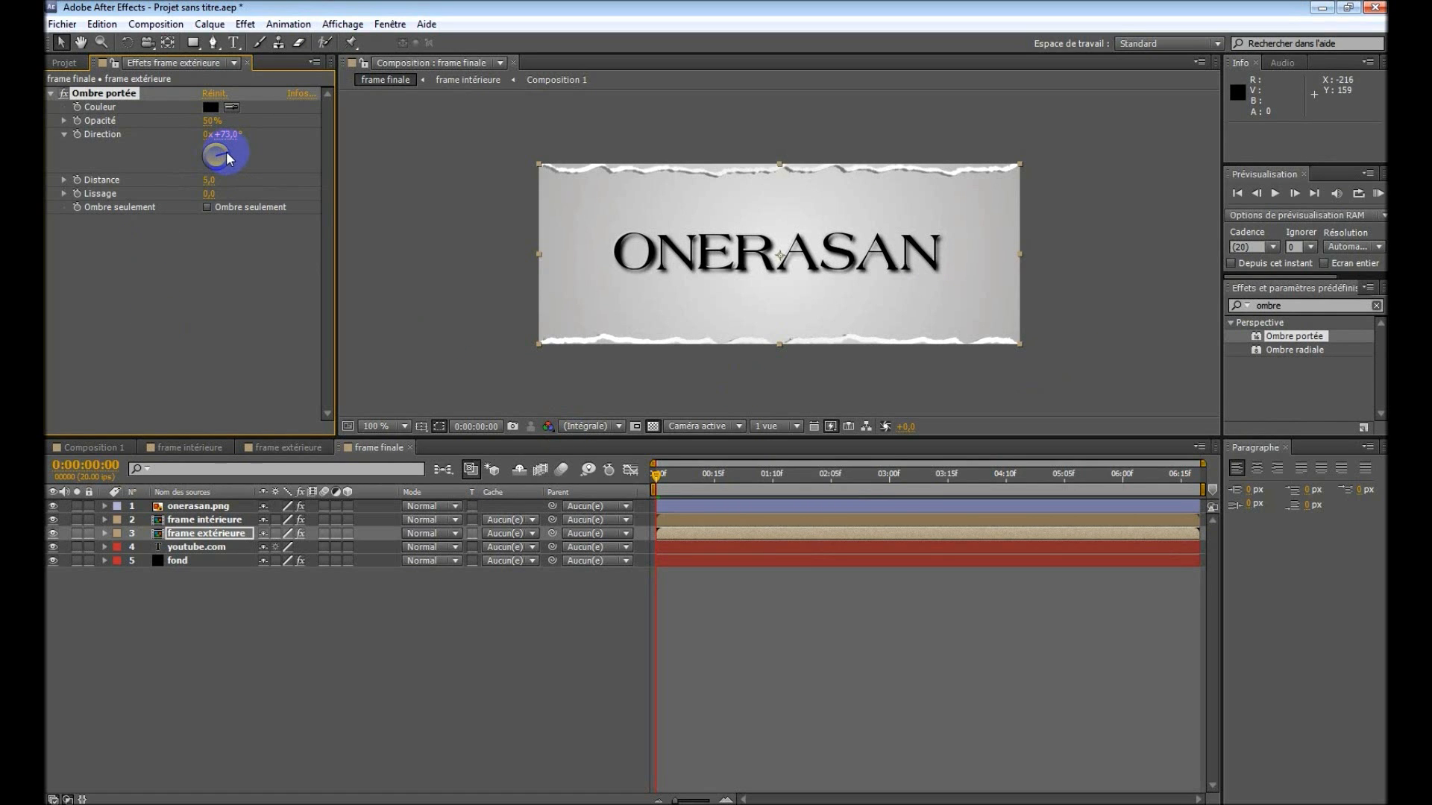
{"action": "left_click", "coordinate": [209, 193]}
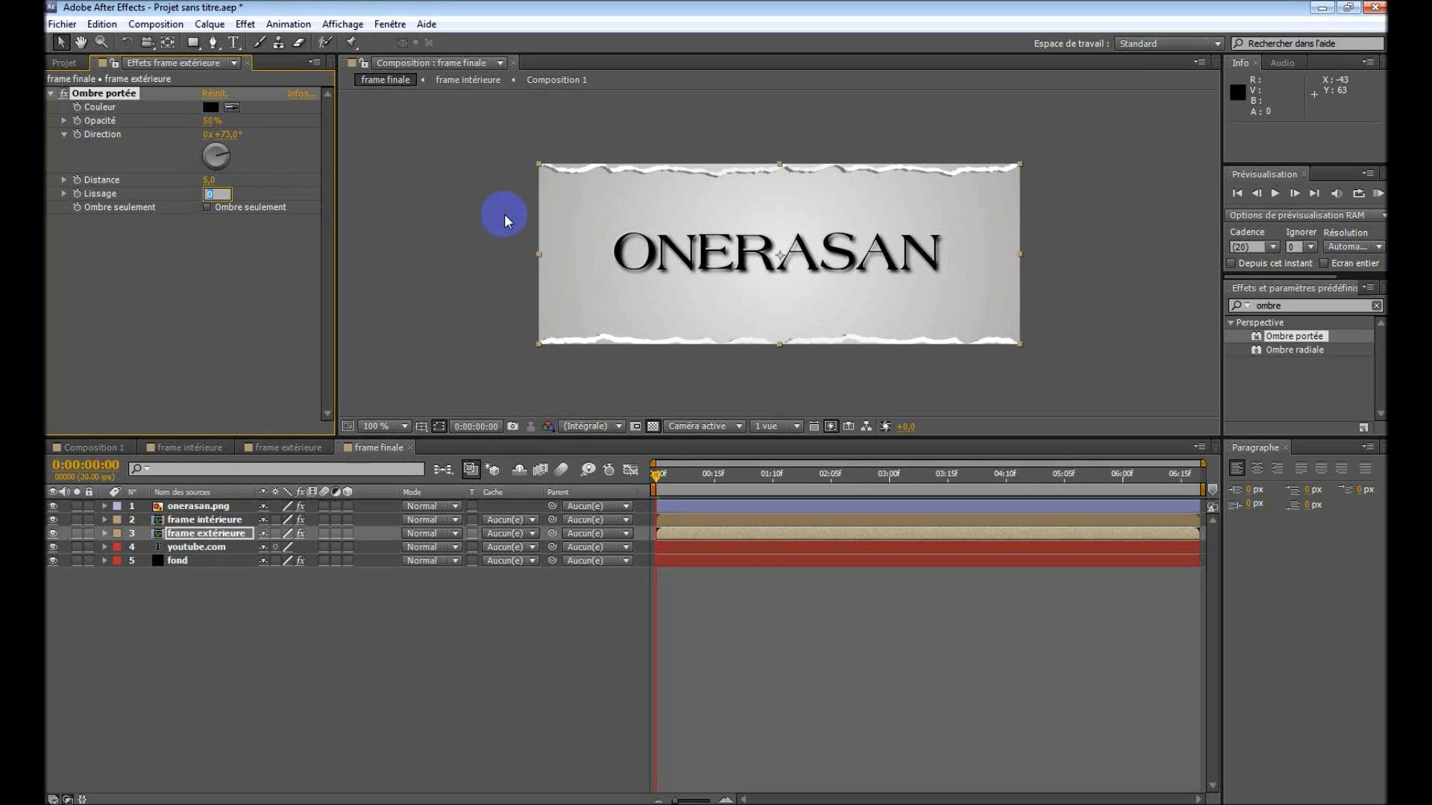
{"action": "type", "text": "10"}
{"action": "left_click", "coordinate": [243, 287]}
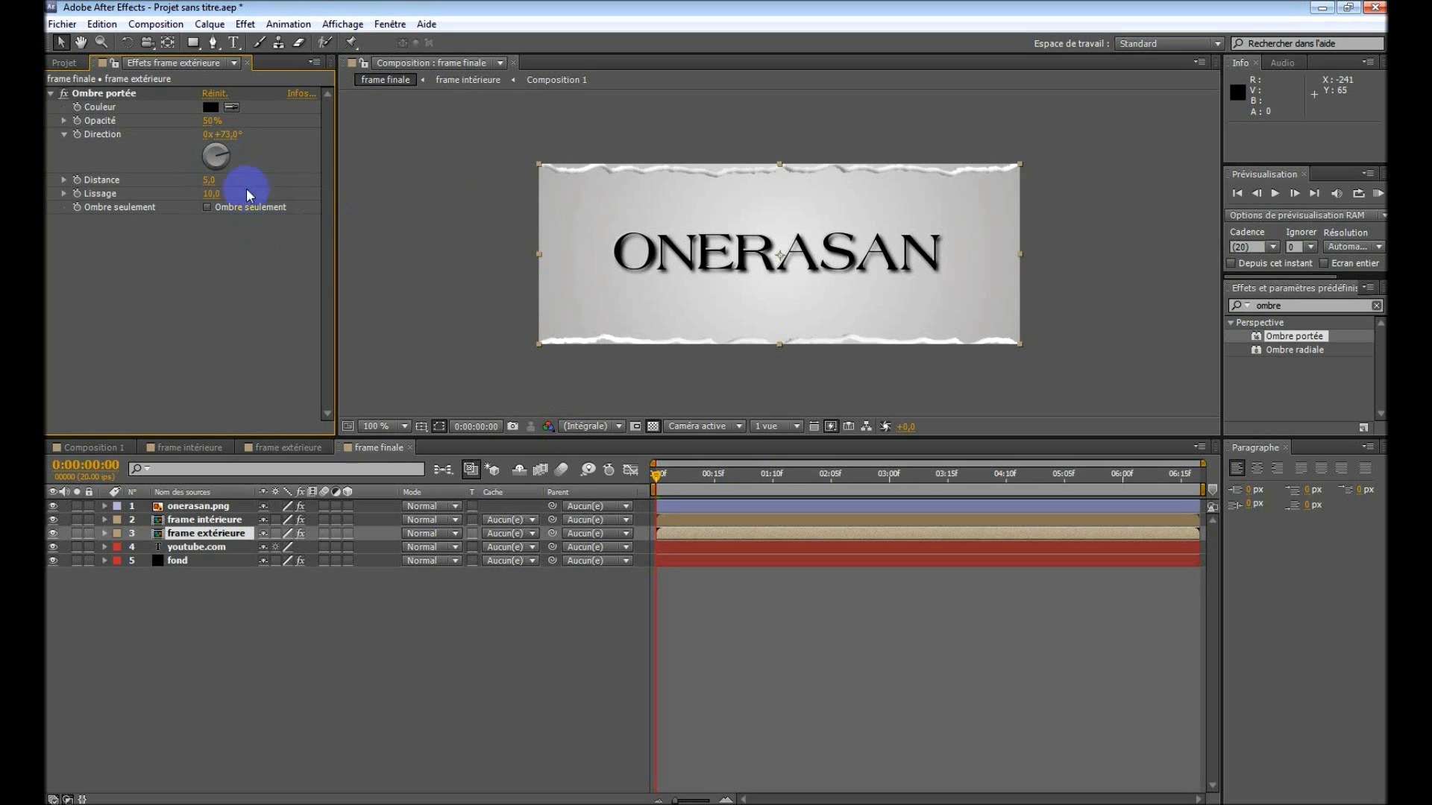
Try an opacity of 20% for the drop shadow on frame extérieure.
{"action": "left_click", "coordinate": [206, 122]}
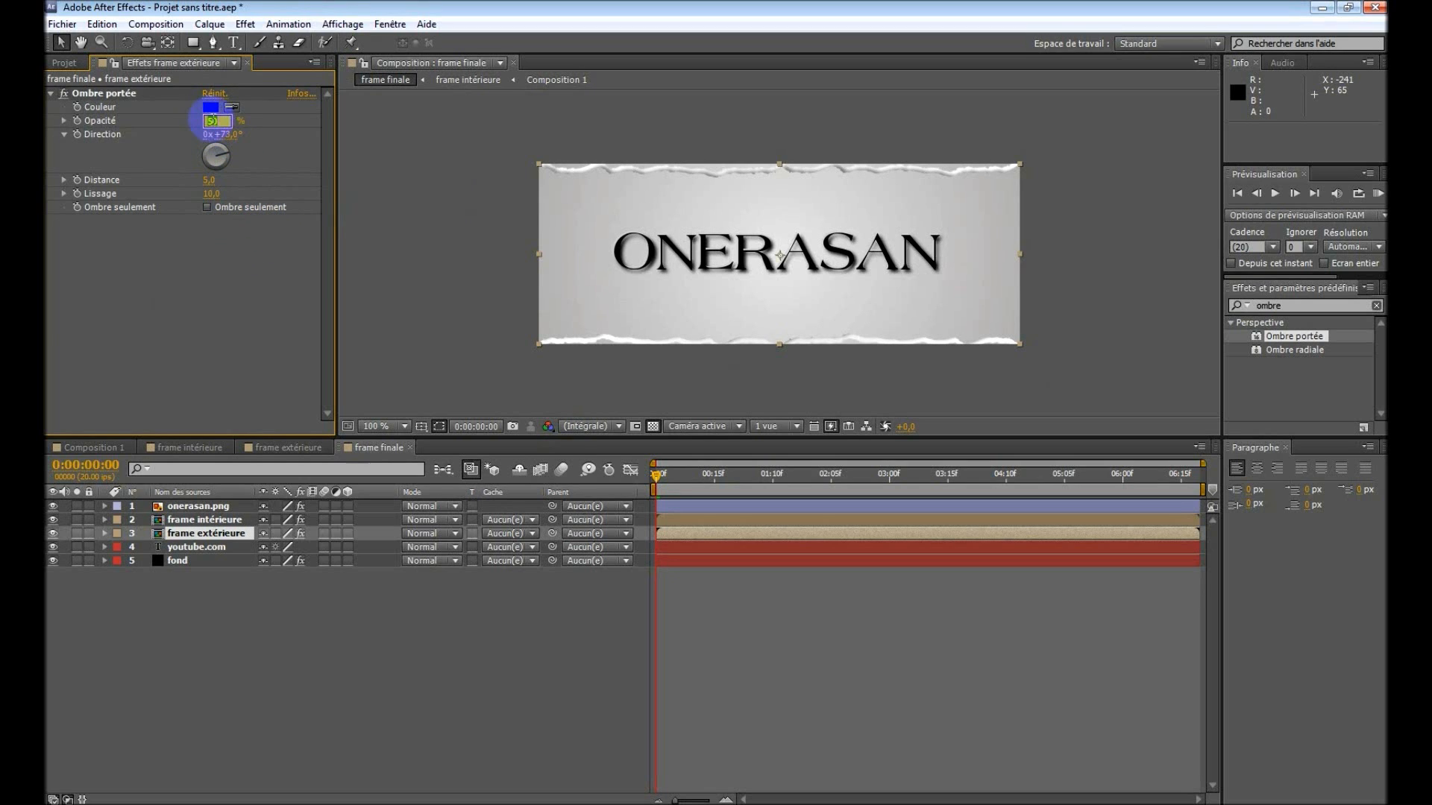
{"action": "type", "text": "20"}
{"action": "left_click", "coordinate": [200, 274]}
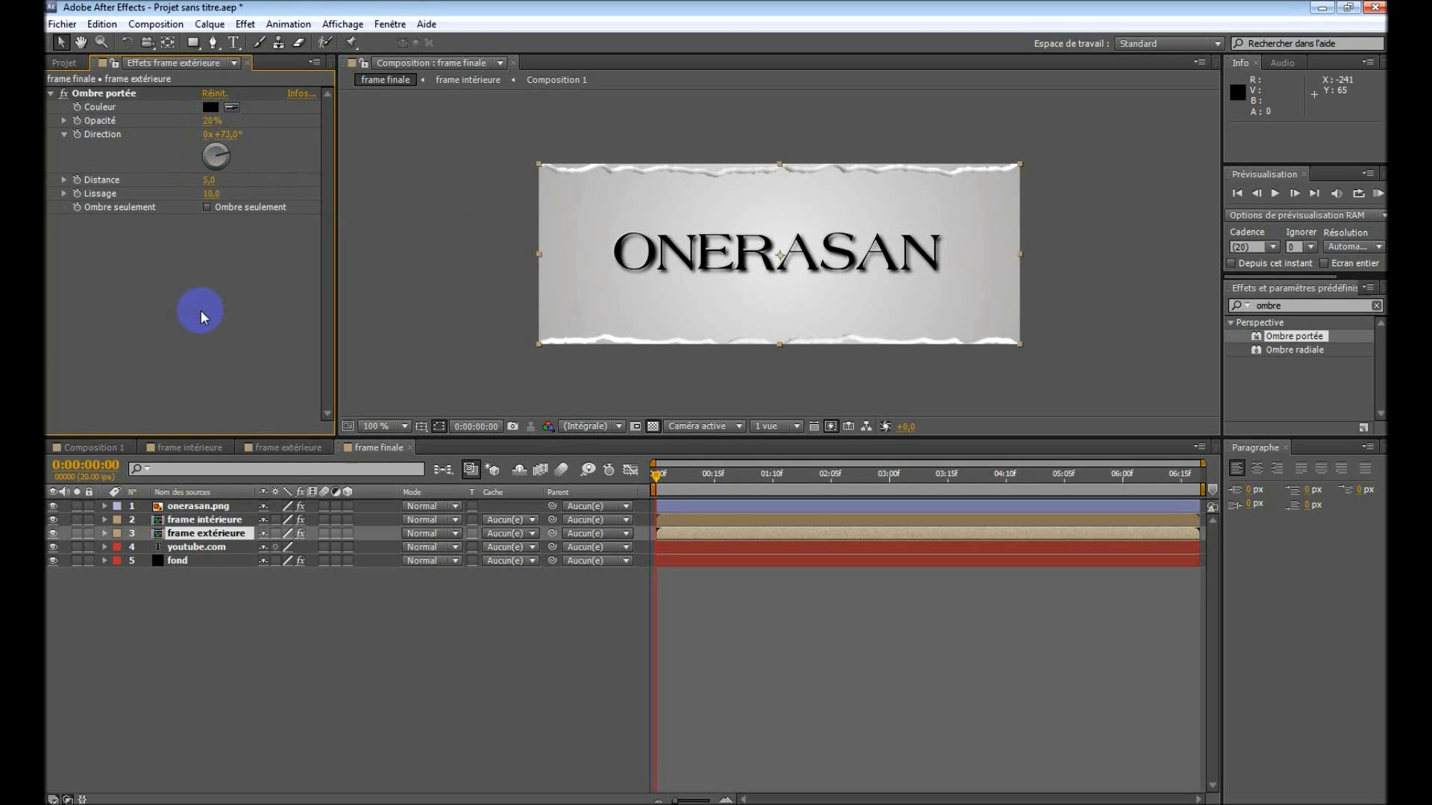
Set the opacity of the frame extérieure drop shadow to 60%.
{"action": "left_click", "coordinate": [212, 120]}
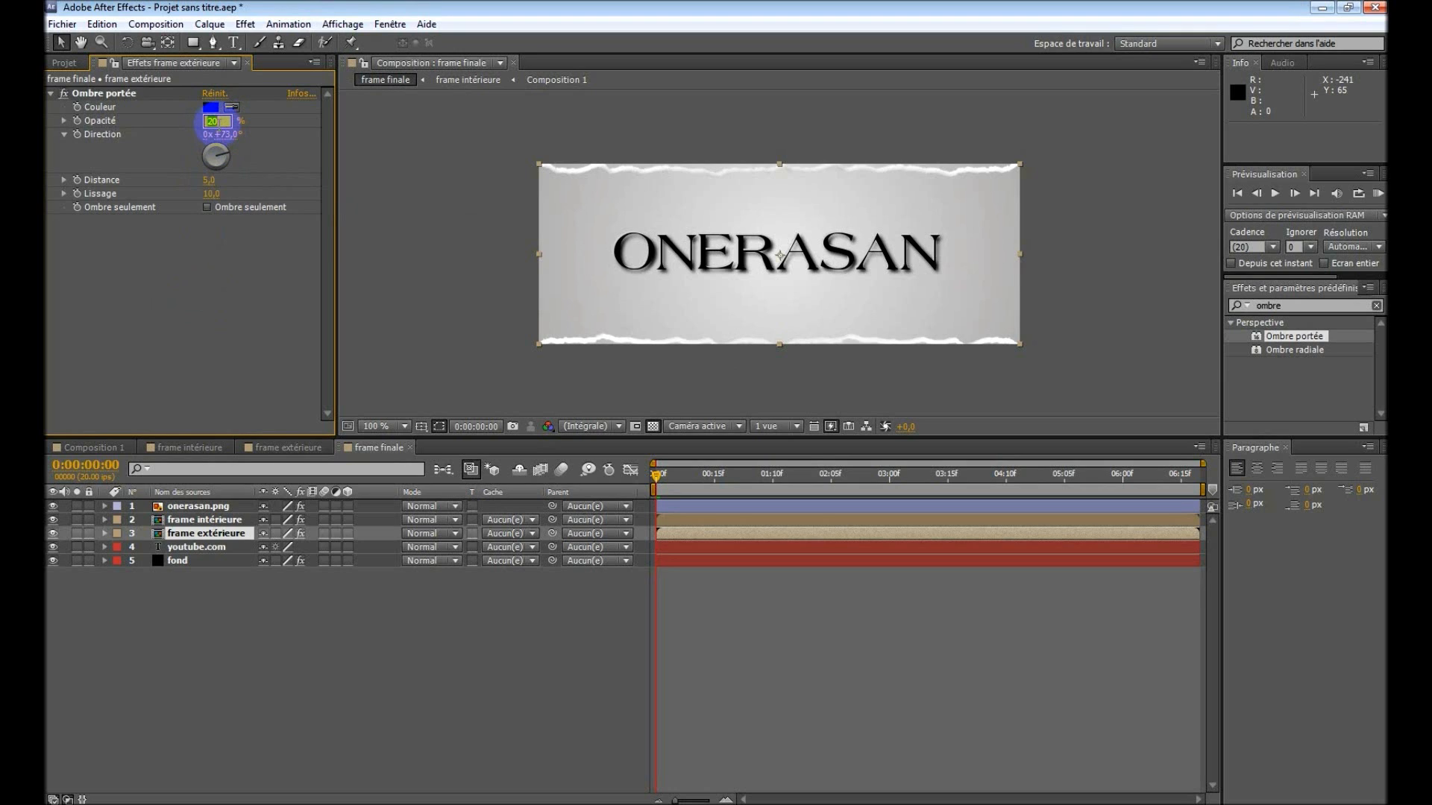
{"action": "type", "text": "60"}
{"action": "left_click", "coordinate": [200, 302]}
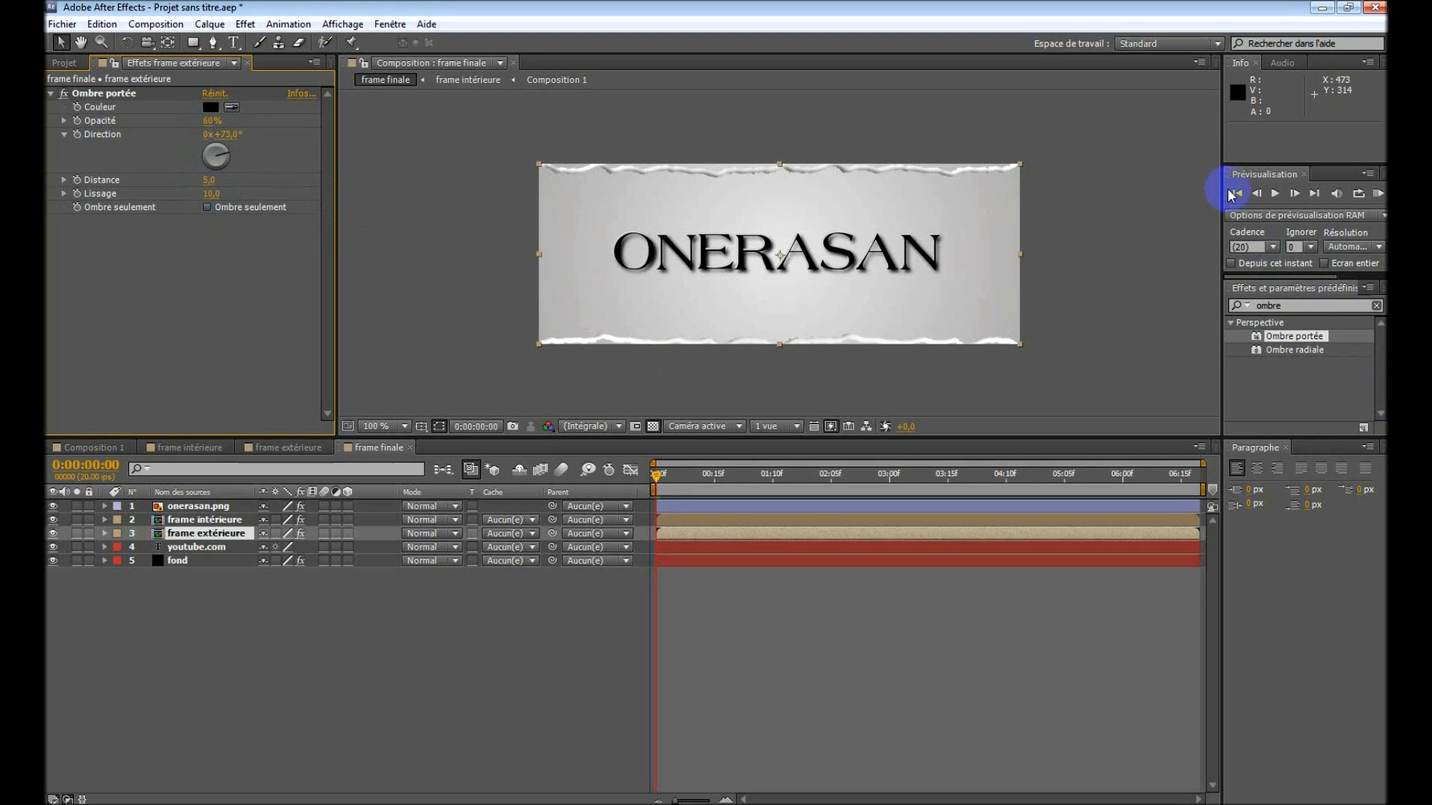
Play back the shadowed page-turn animation, stop at 0:00:03:11, and return to the first frame.
{"action": "left_click", "coordinate": [1276, 193]}
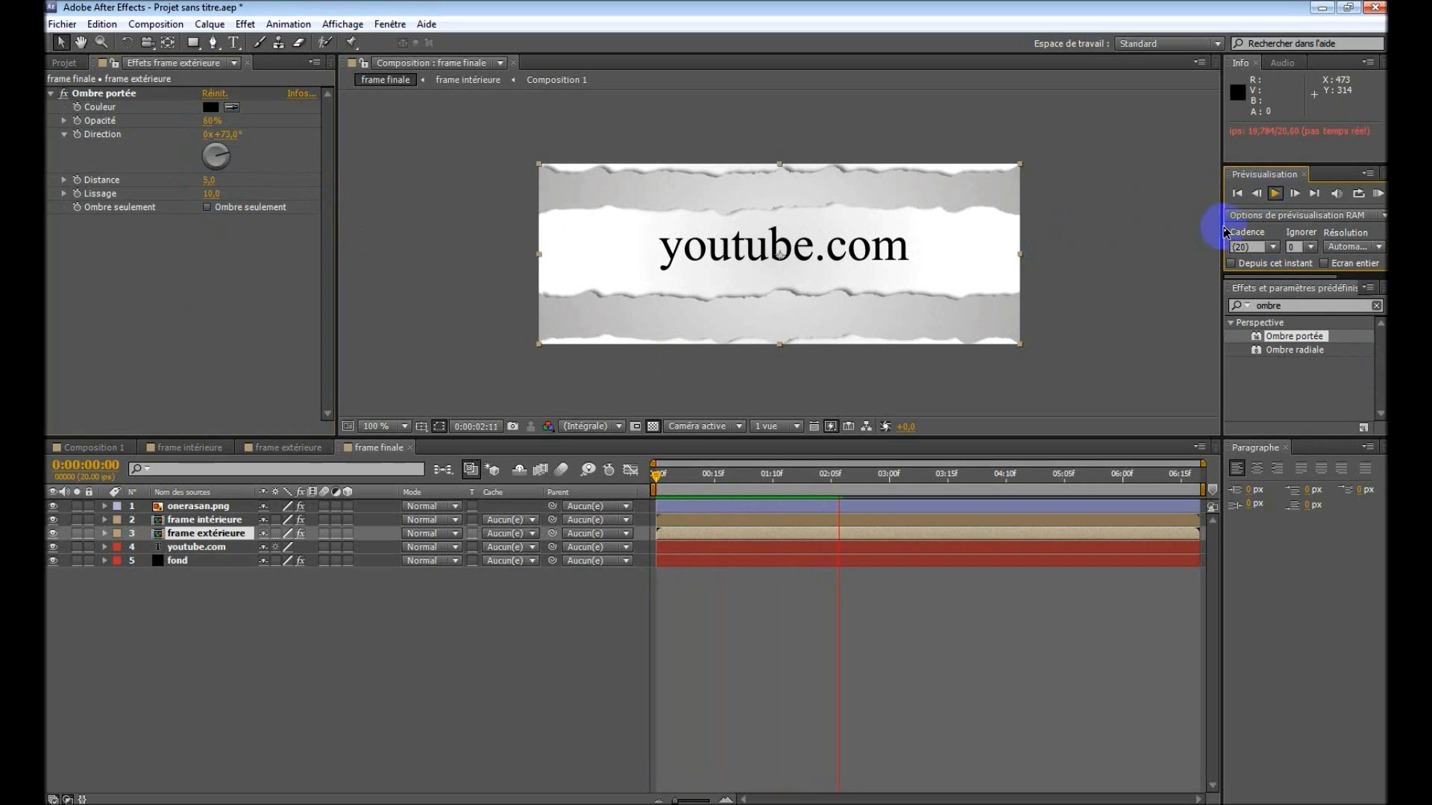
{"action": "left_click", "coordinate": [1276, 193]}
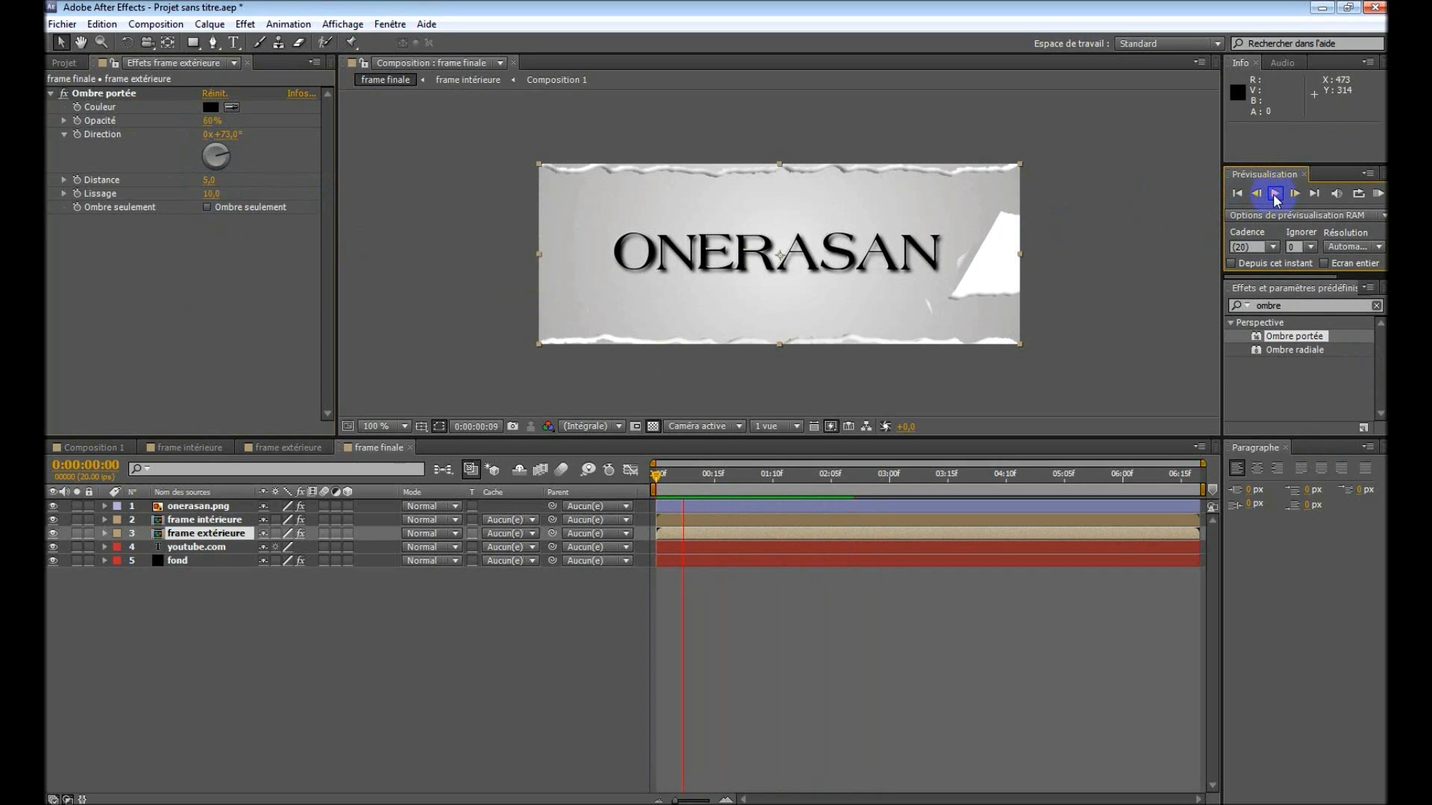
{"action": "left_click", "coordinate": [1275, 193]}
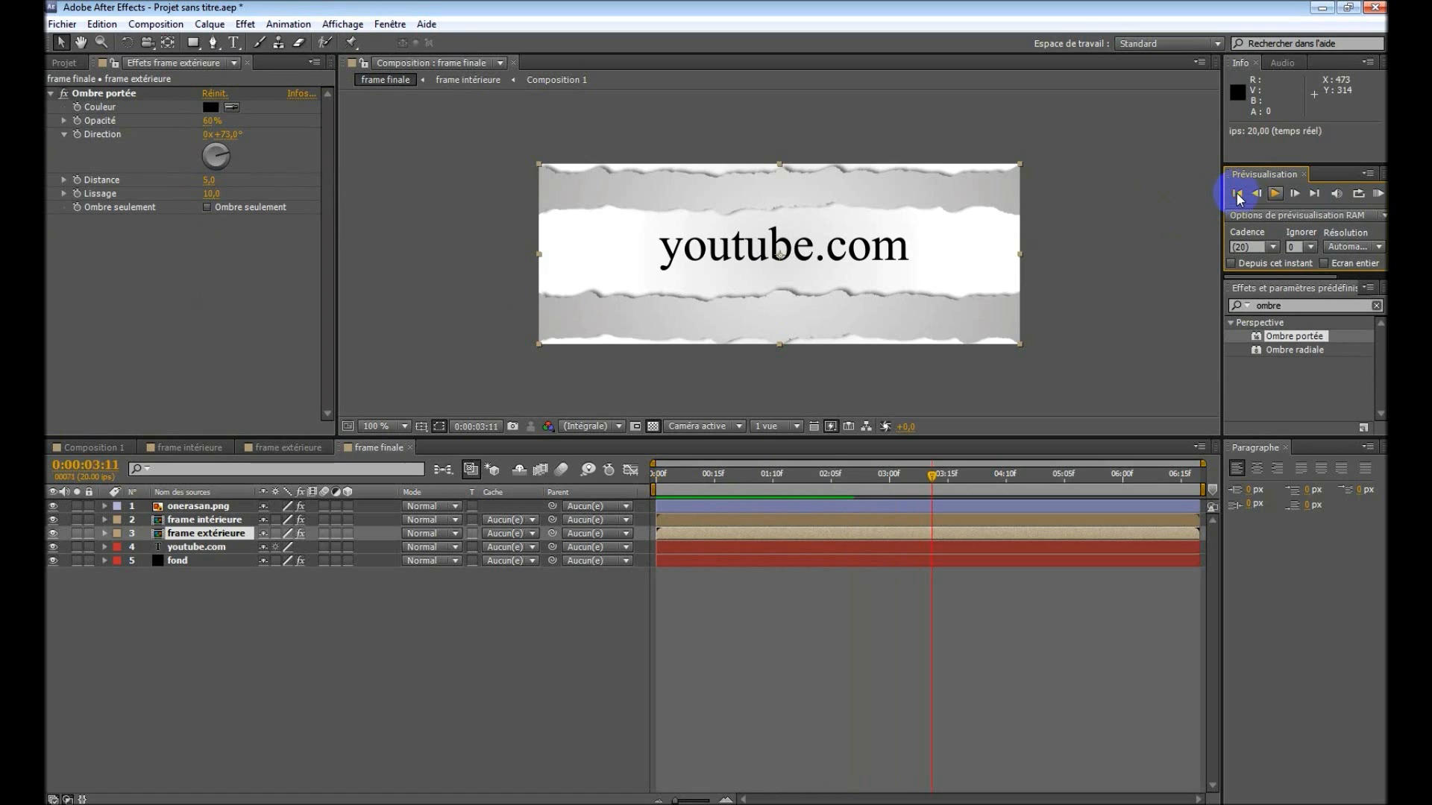
{"action": "left_click", "coordinate": [1237, 194]}
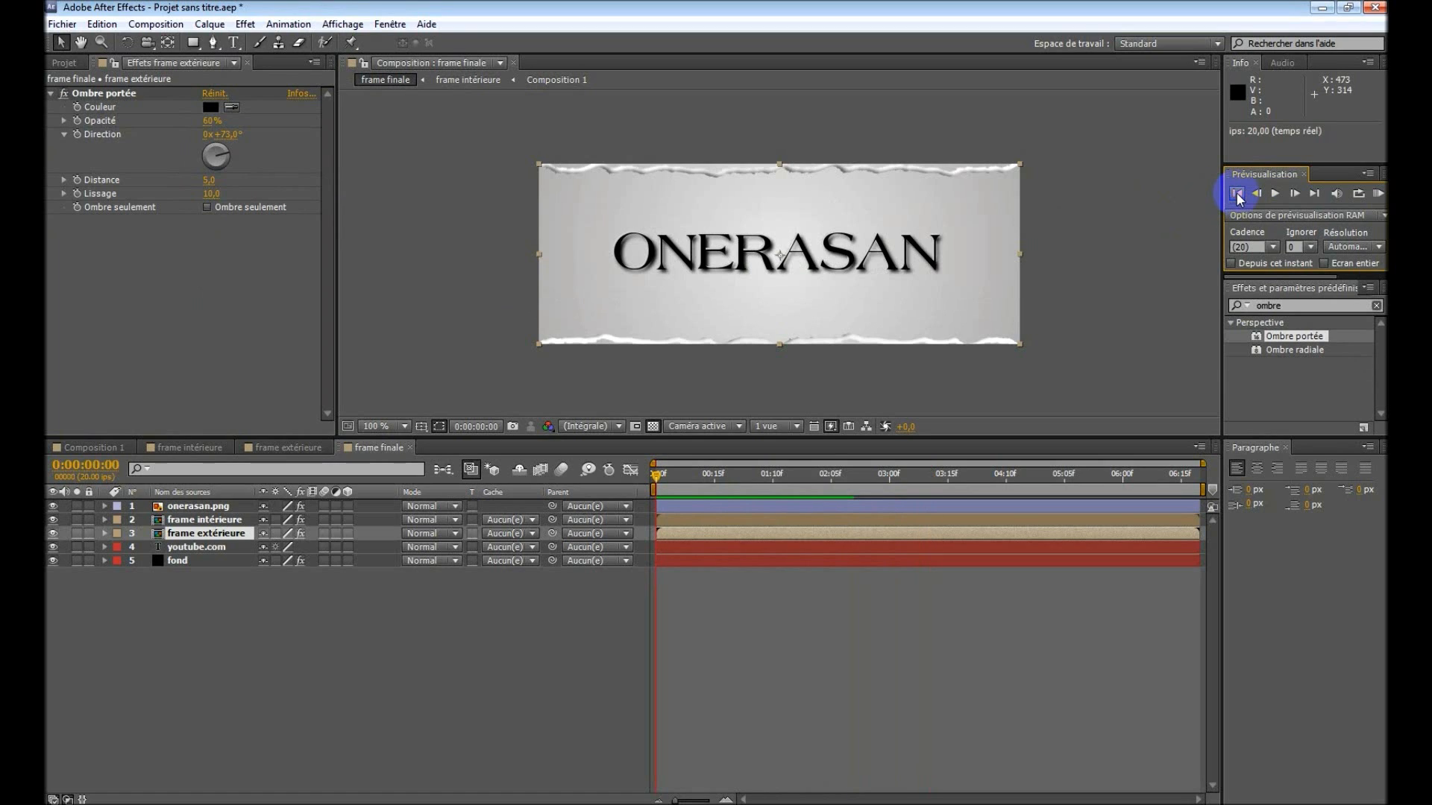